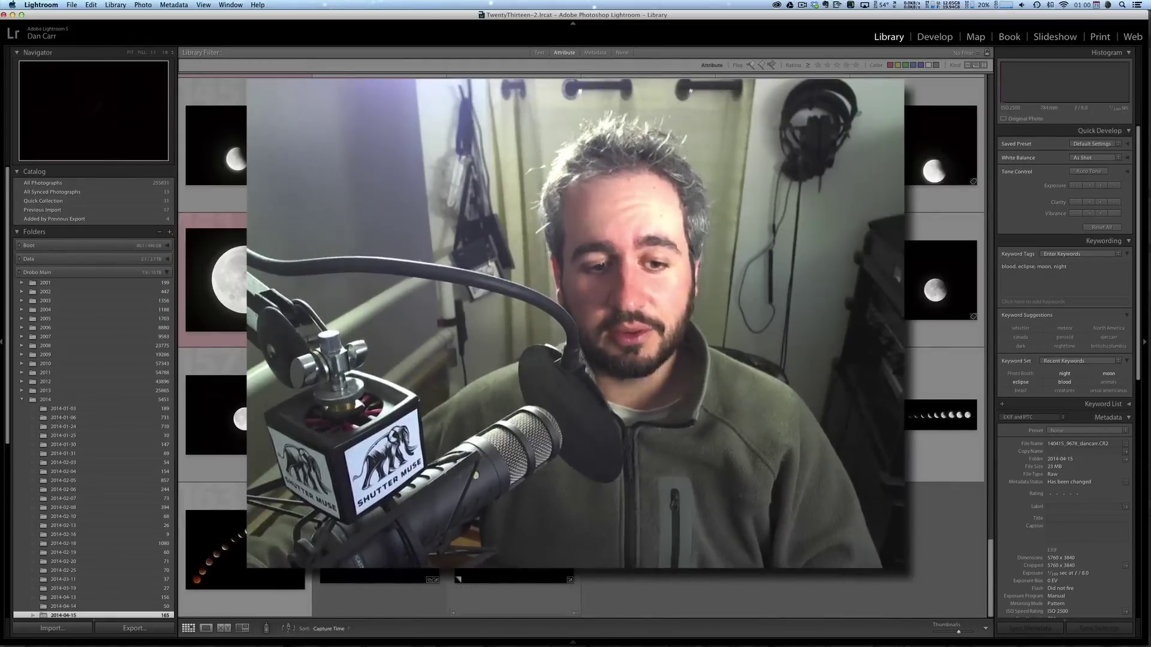
Step: Open the finished eclipse composite PSD in Loupe view
click(513, 597)
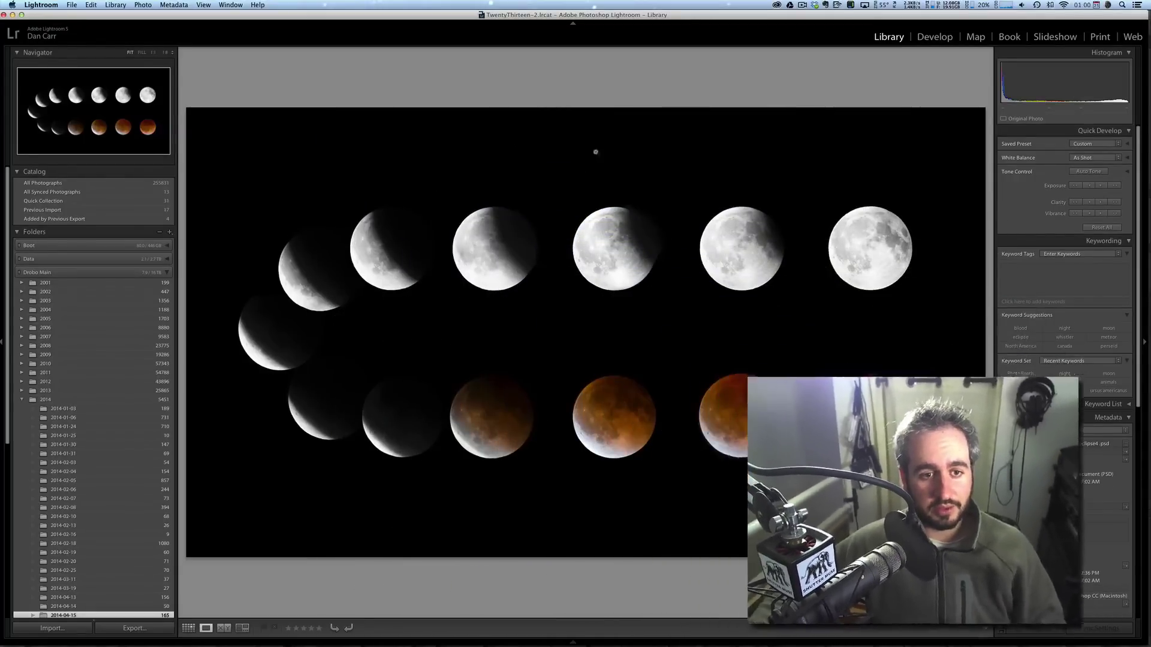
Step: Collapse the left and right panels so the eclipse composite fills the view
key(Tab)
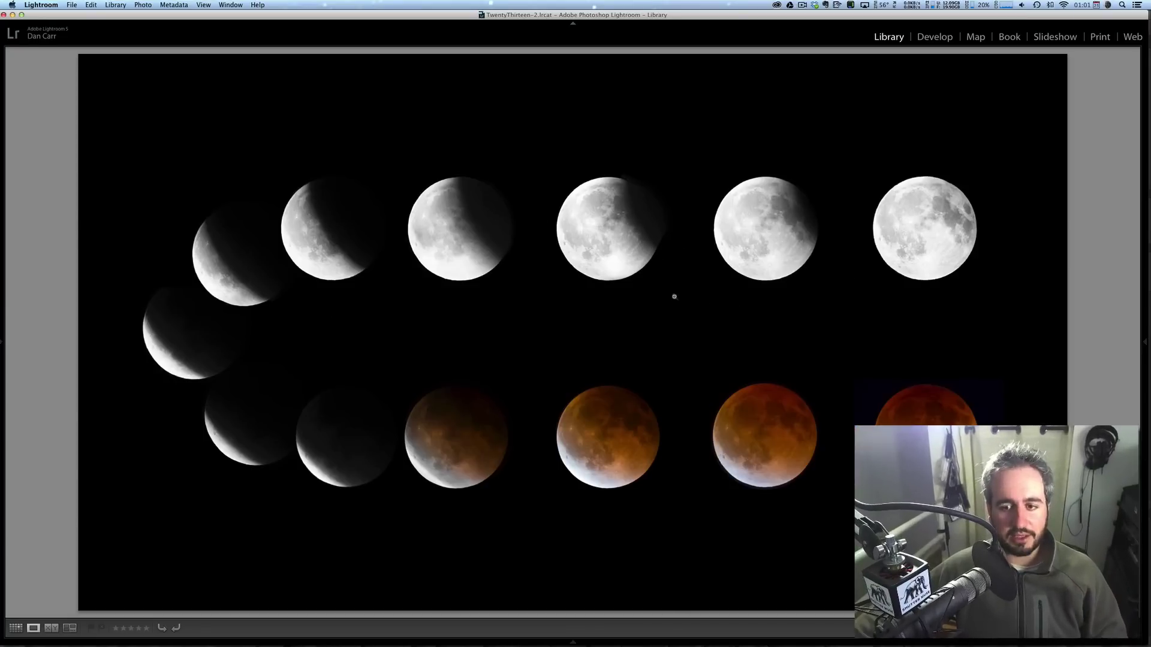
Step: Return to Grid view and filter to the ten red-labelled 'Winner' eclipse frames
key(g)
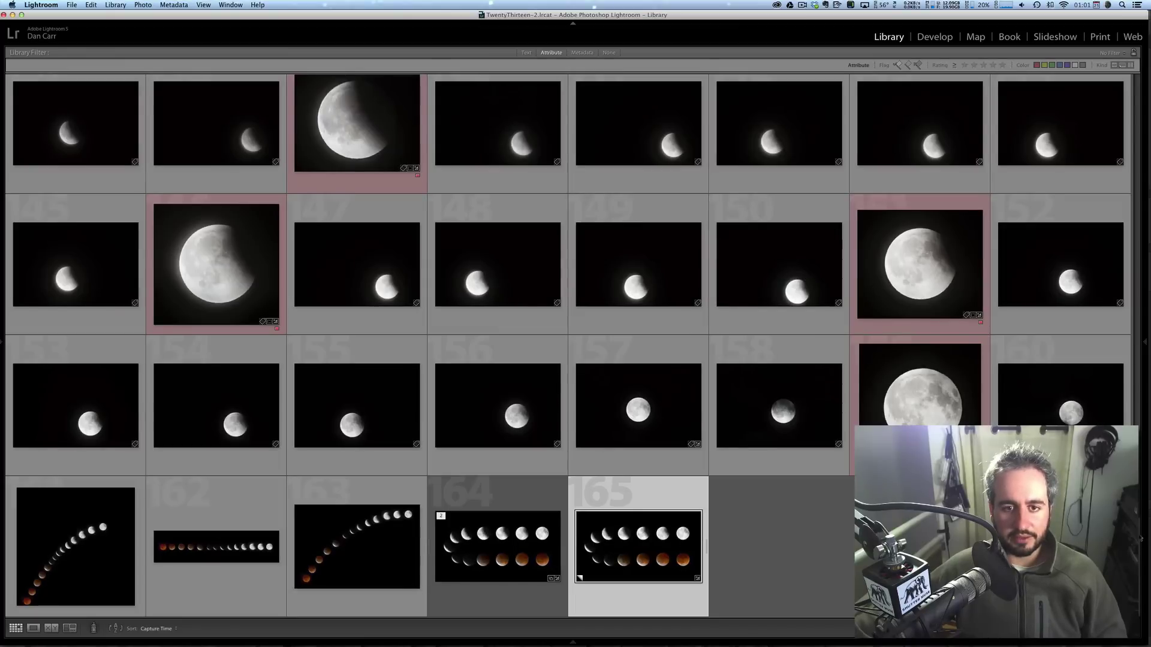
scroll(1116, 290, up, 20)
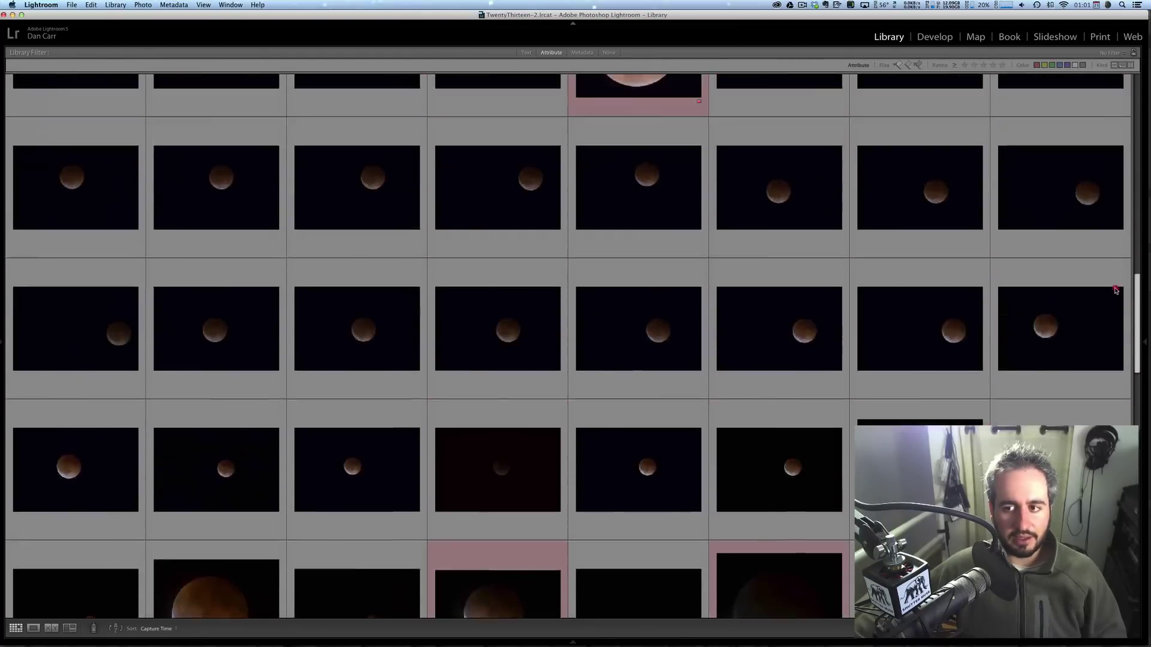
scroll(1116, 290, up, 2)
scroll(1116, 290, up, 10)
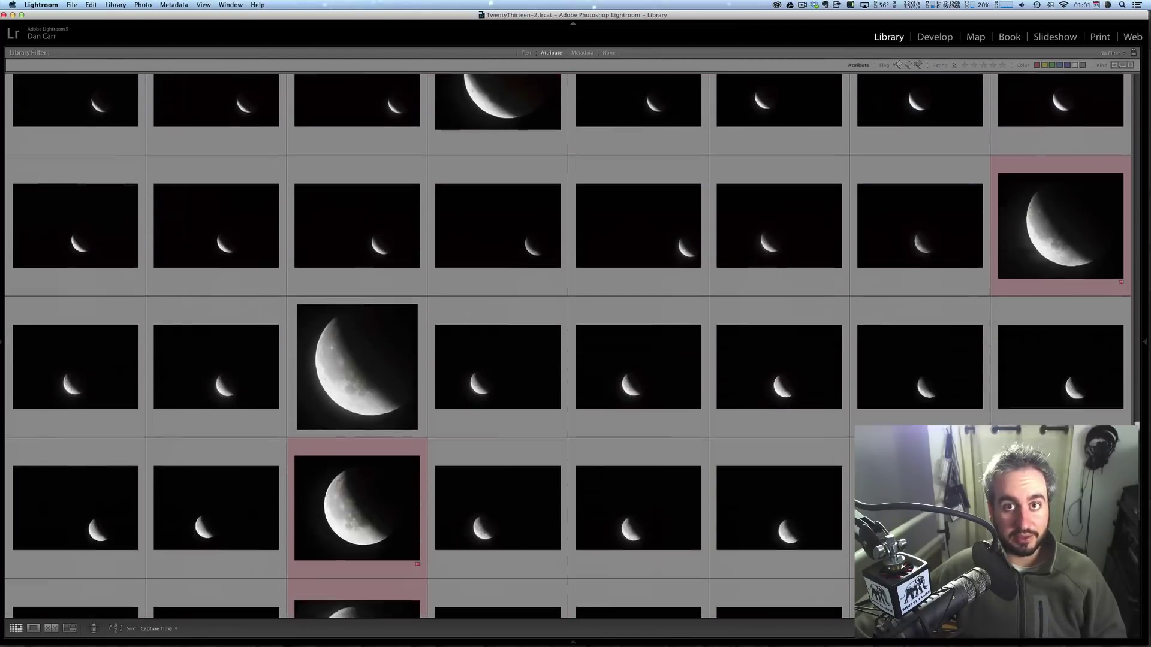
scroll(568, 346, down, 15)
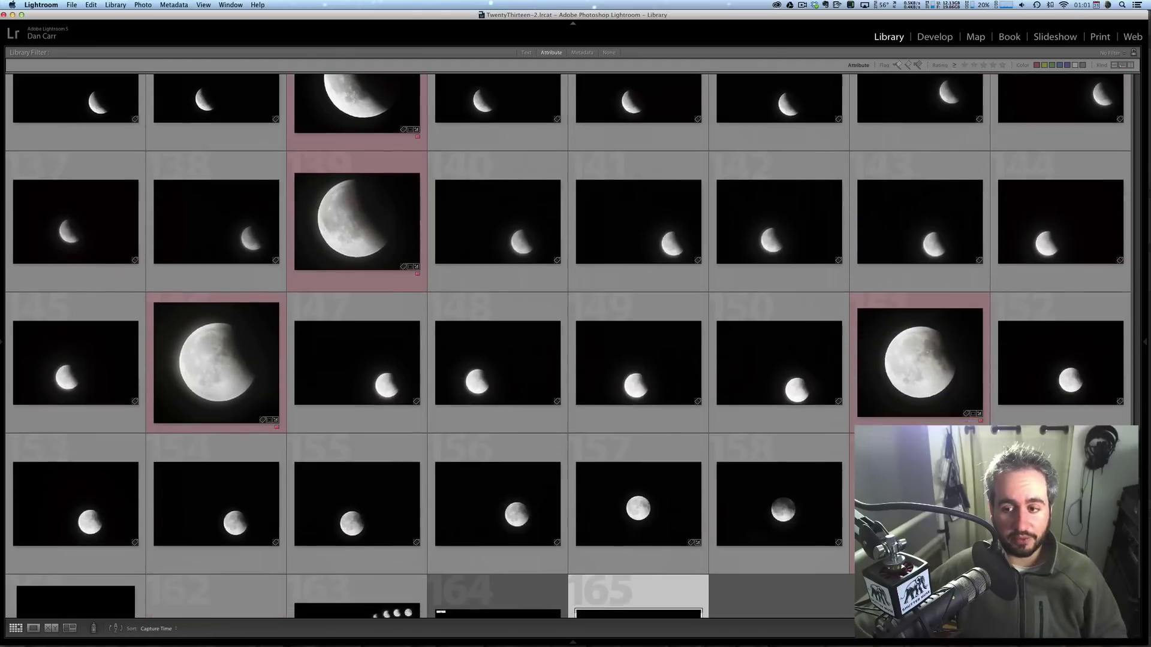
scroll(568, 346, up, 1)
scroll(568, 346, down, 3)
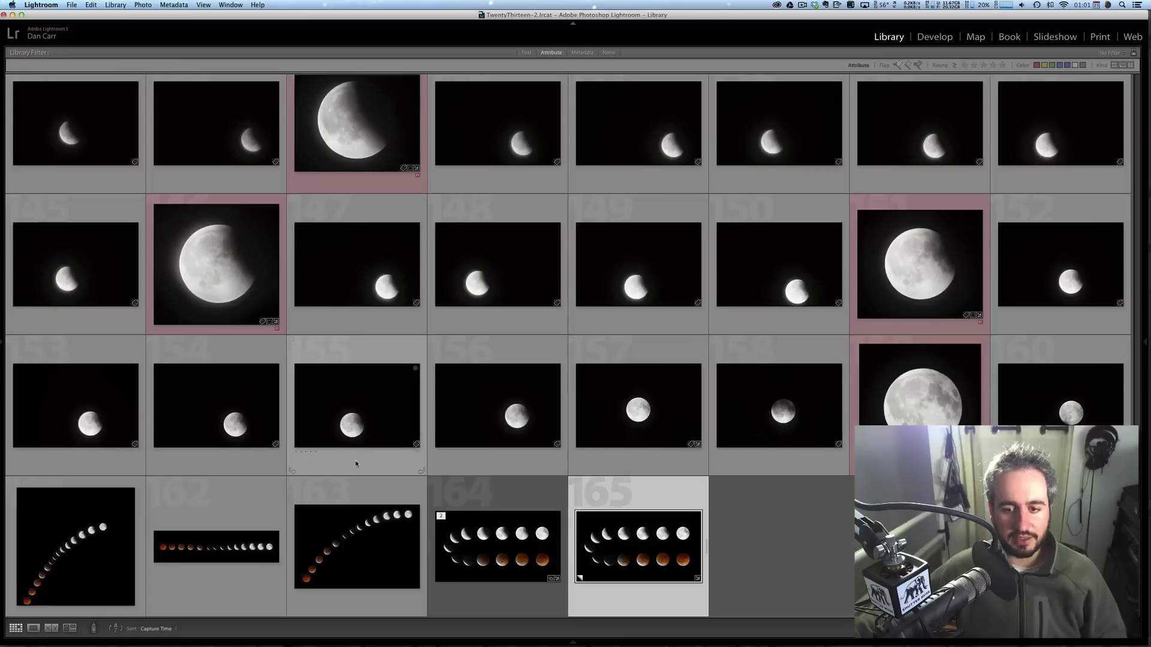
click(862, 554)
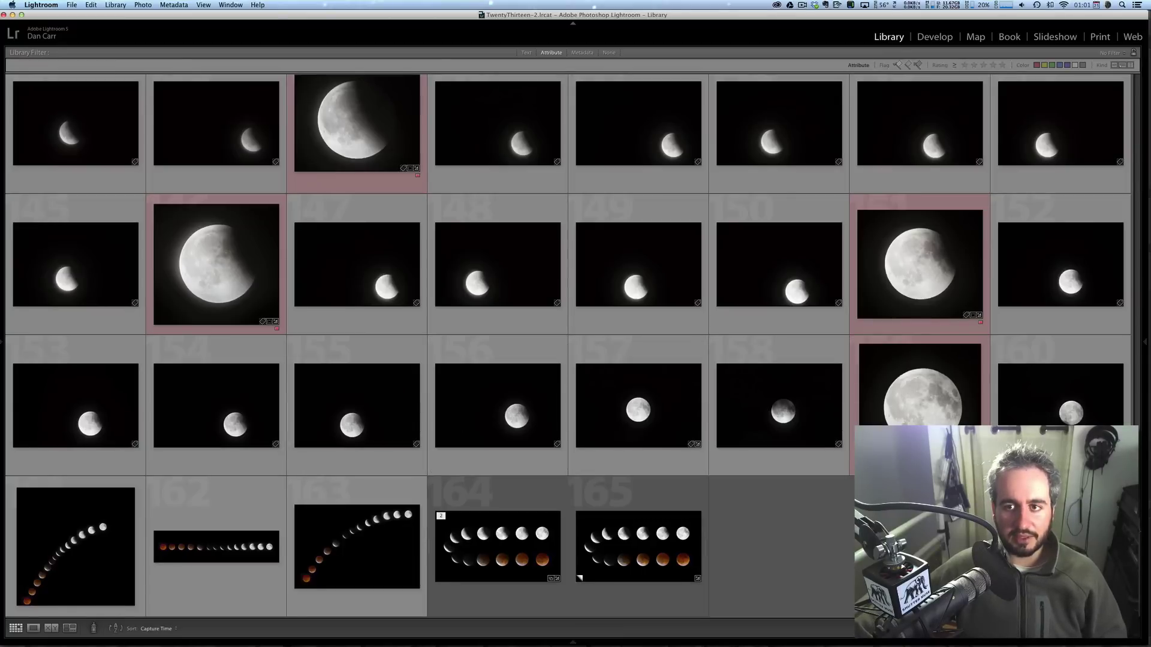
scroll(861, 554, up, 3)
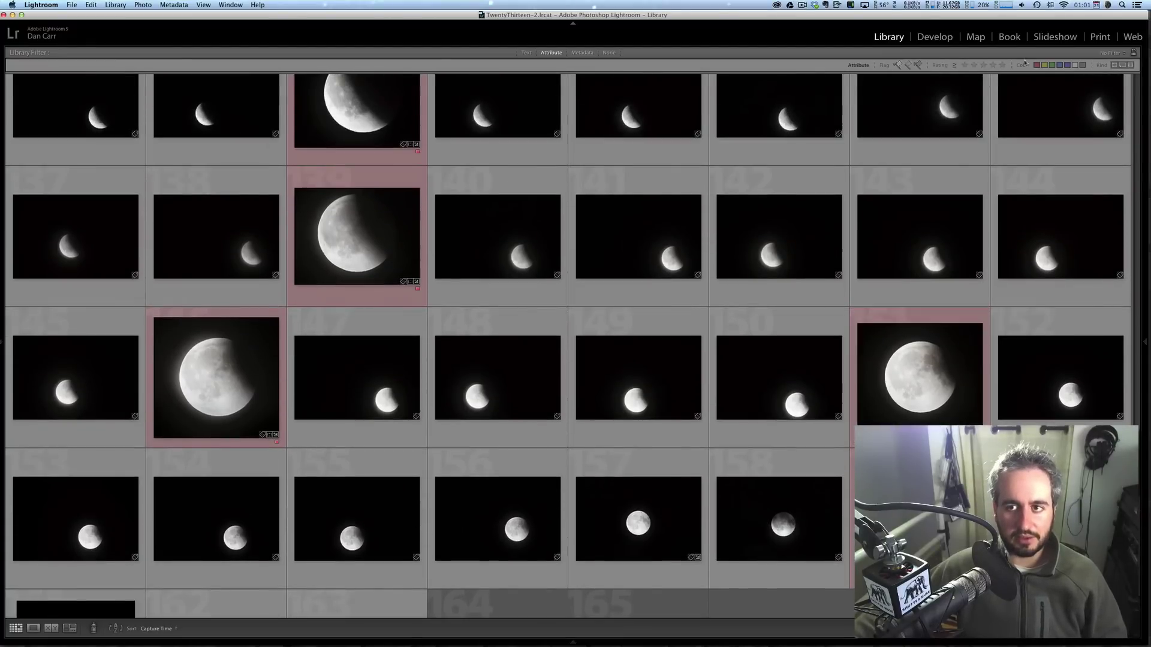
click(1035, 64)
key(6)
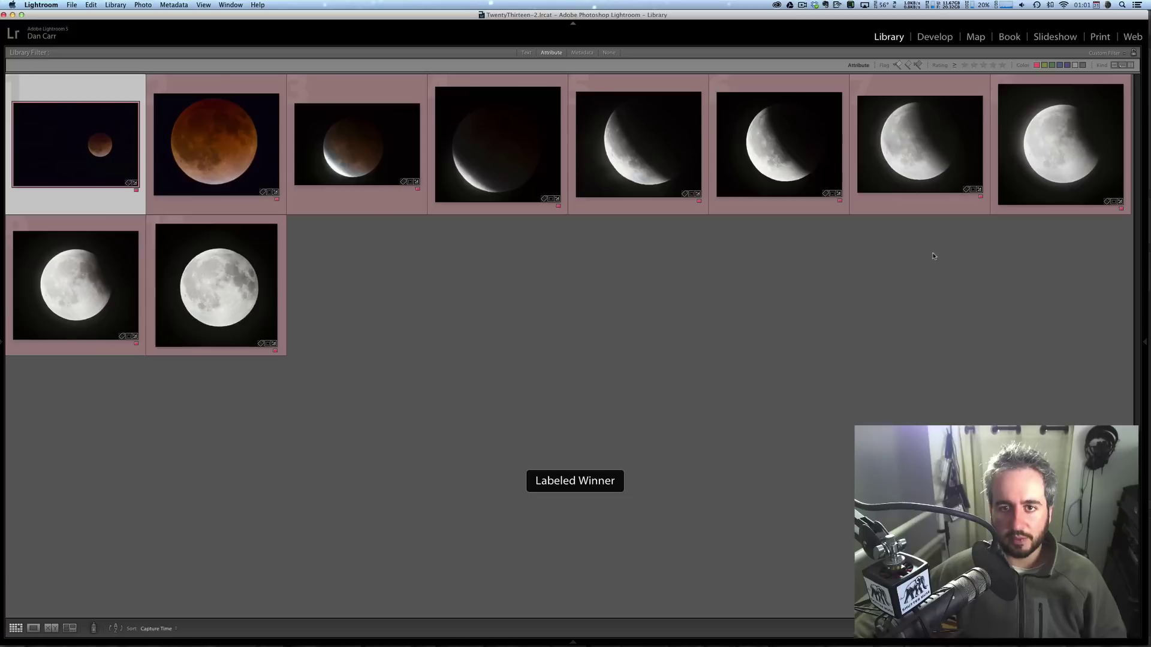
click(782, 276)
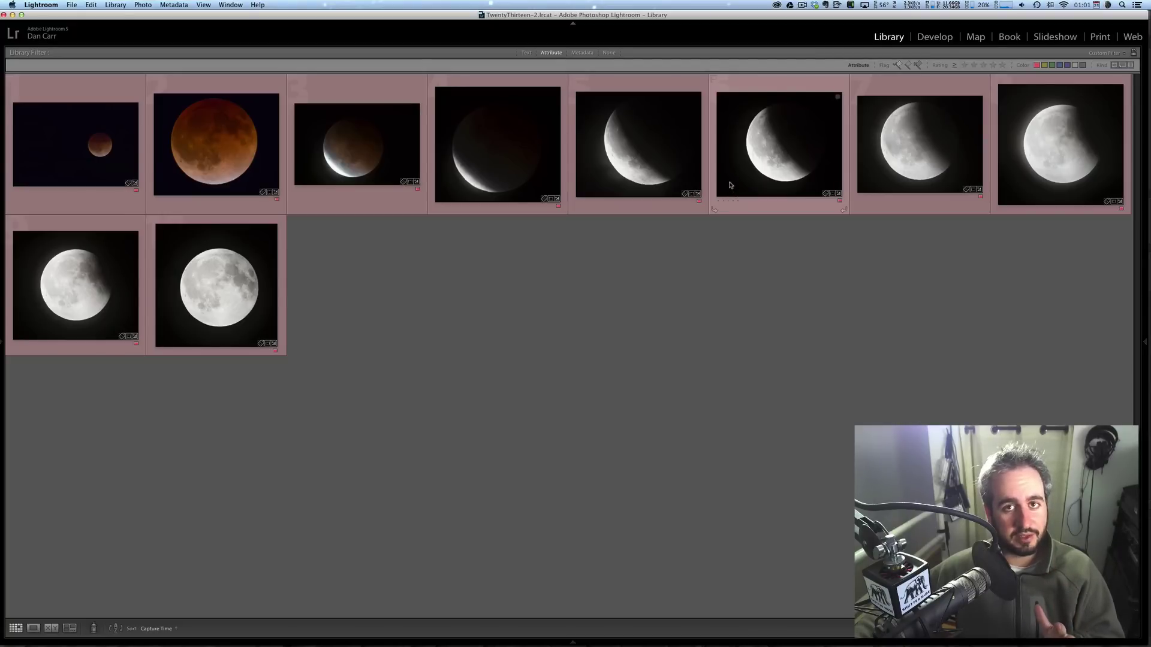
click(824, 273)
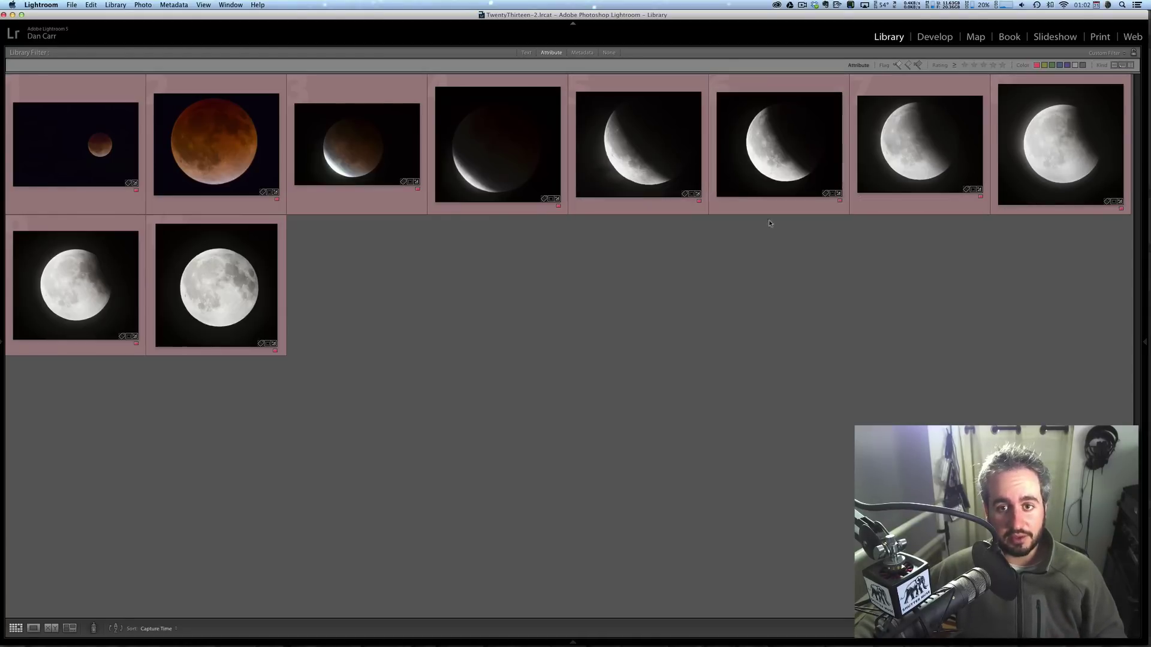
click(806, 160)
shift+click(867, 165)
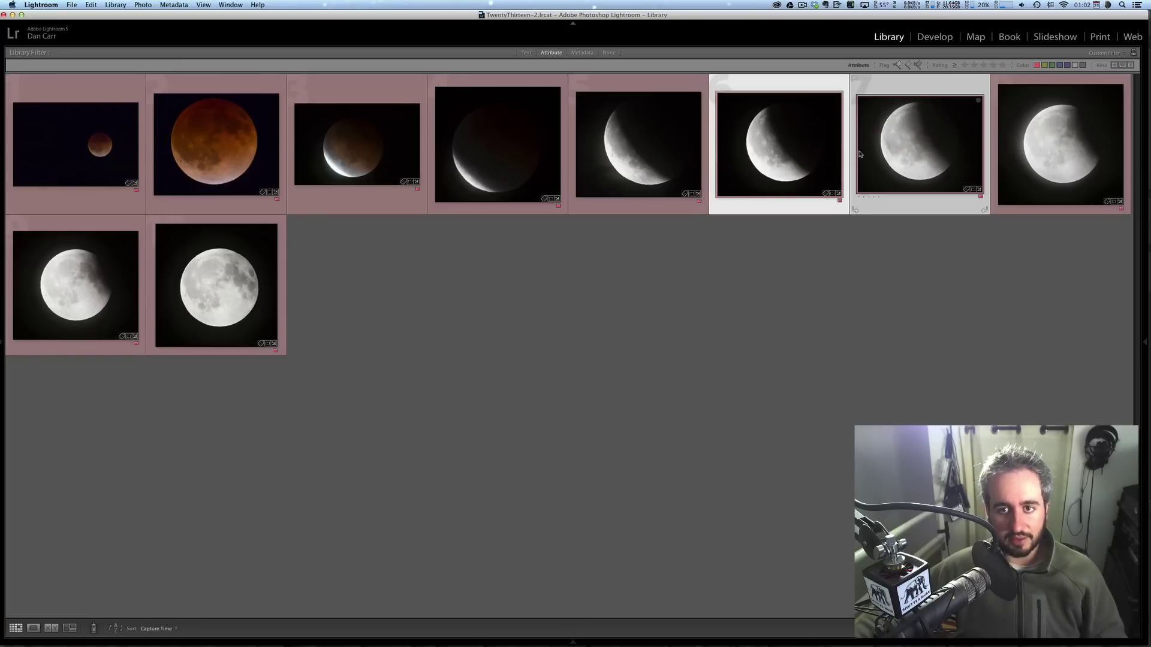
key(c)
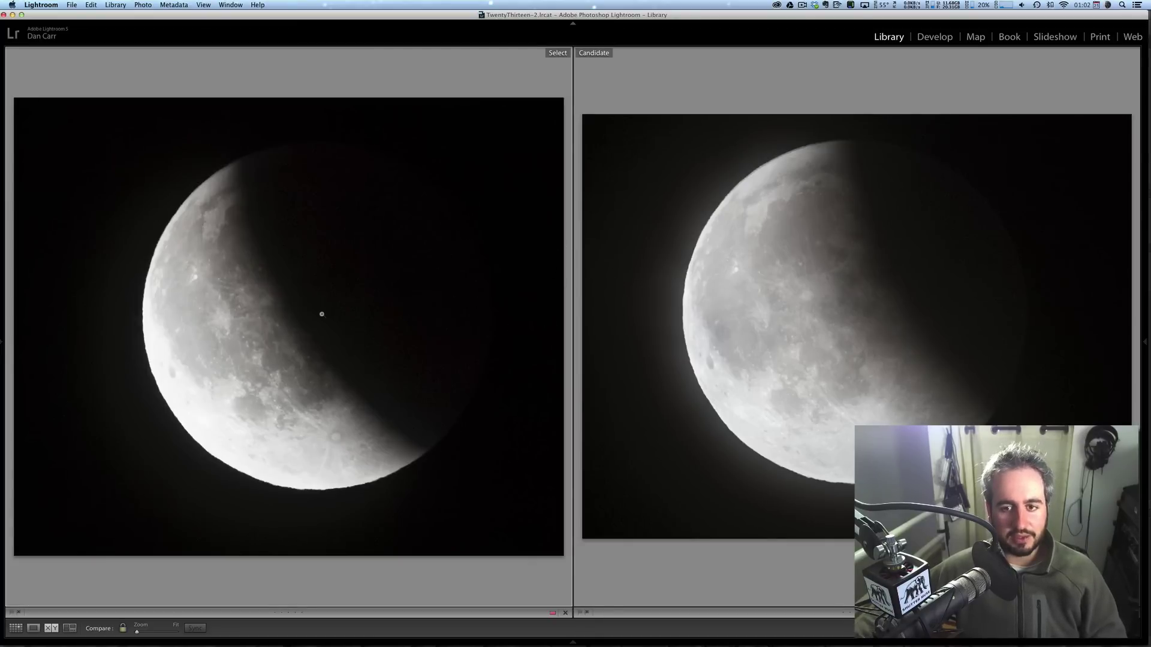
key(g)
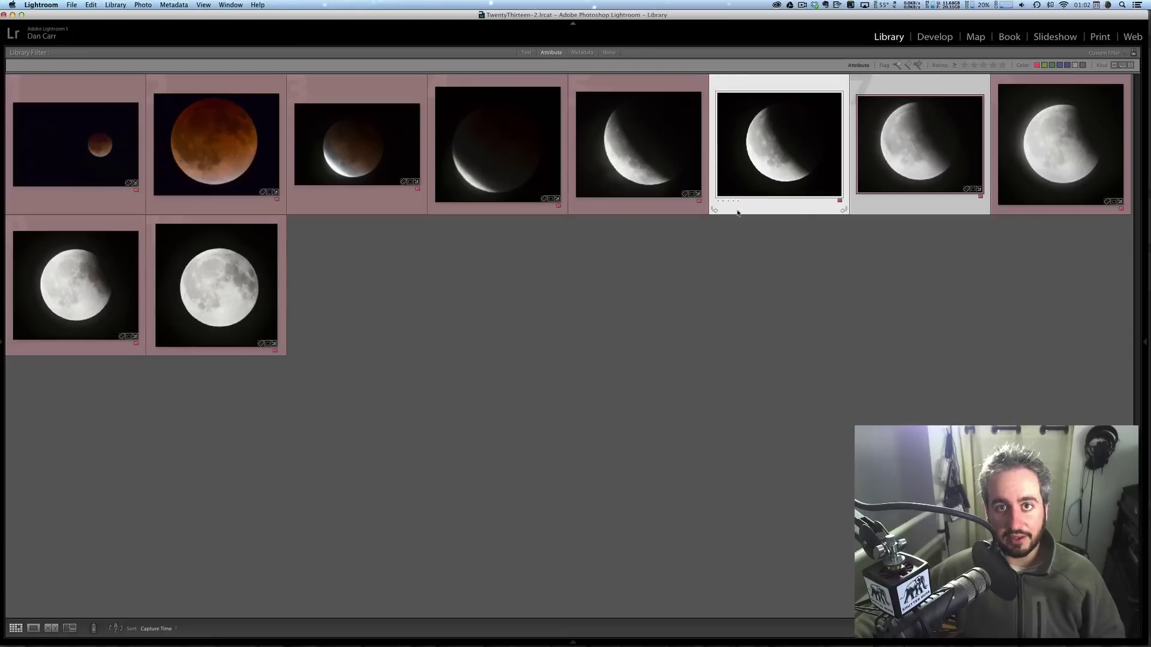
click(848, 272)
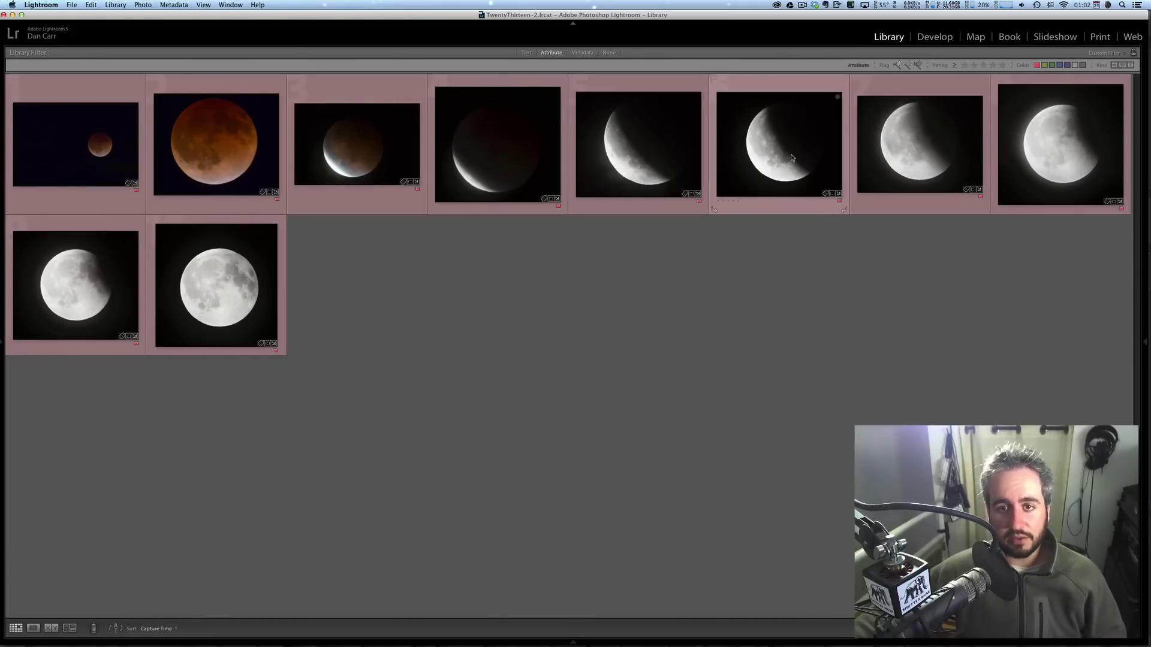
Step: Select moon frames 6, 8 and 10 and open them as layers in Photoshop
click(813, 171)
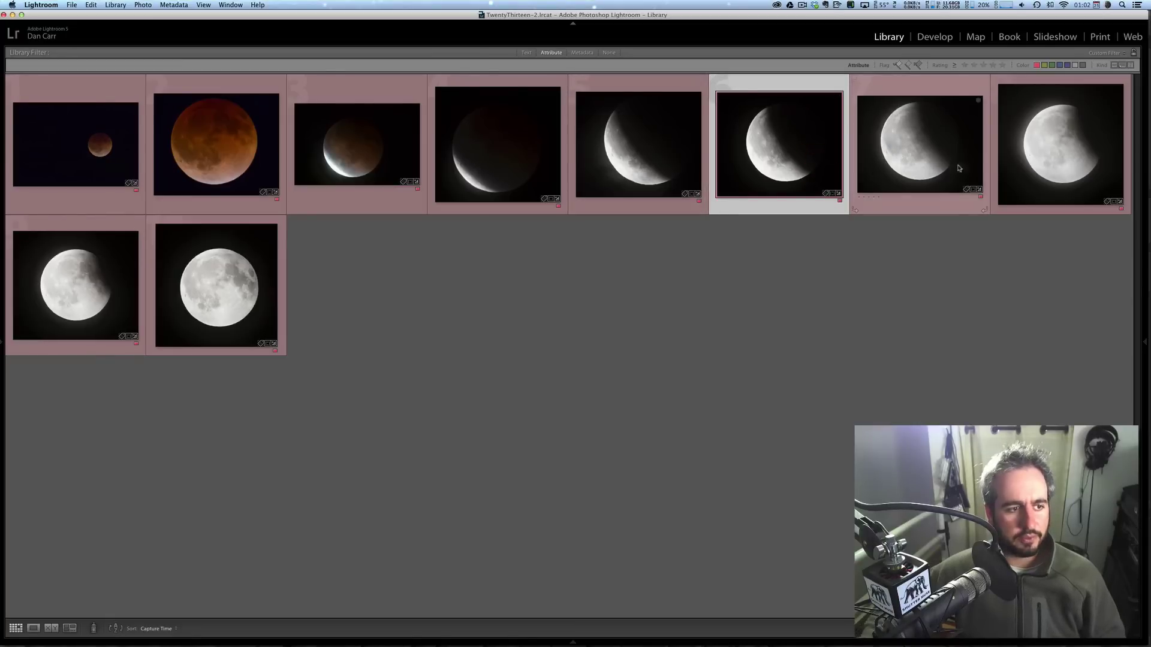
super+click(1102, 155)
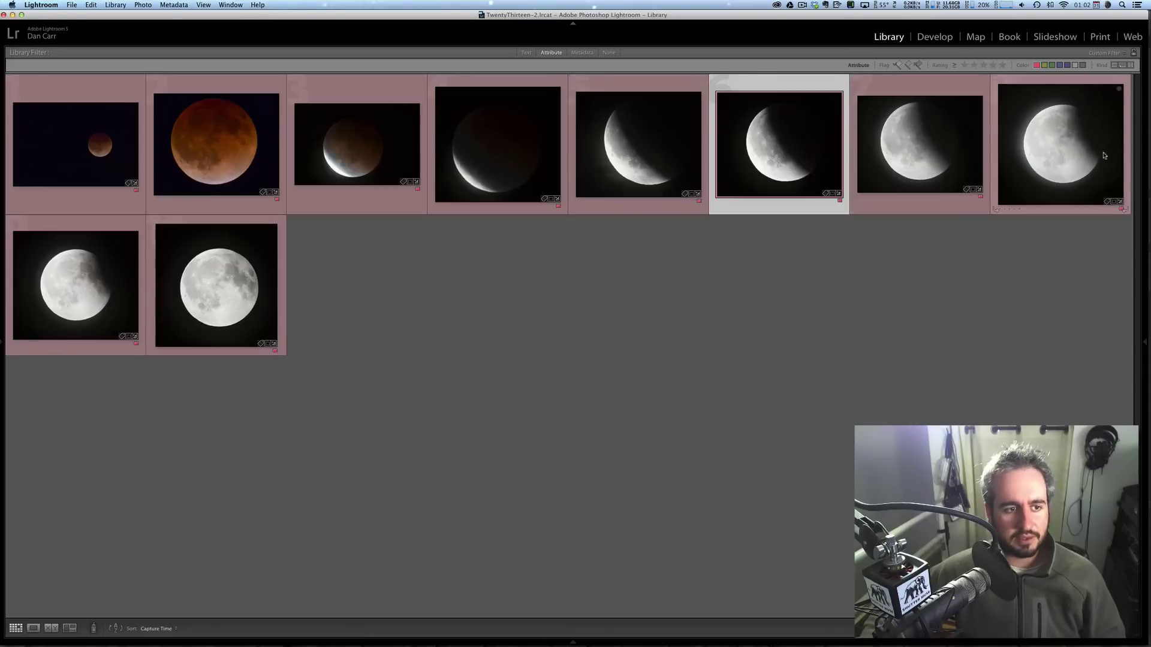
super+click(284, 294)
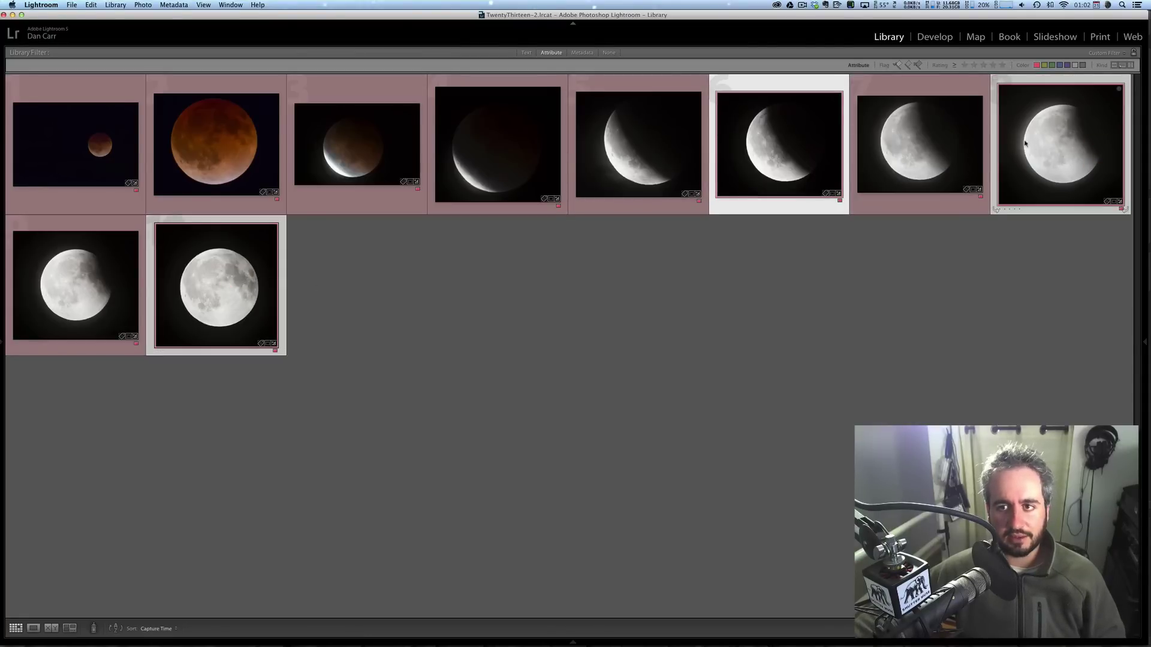
right_click(1014, 122)
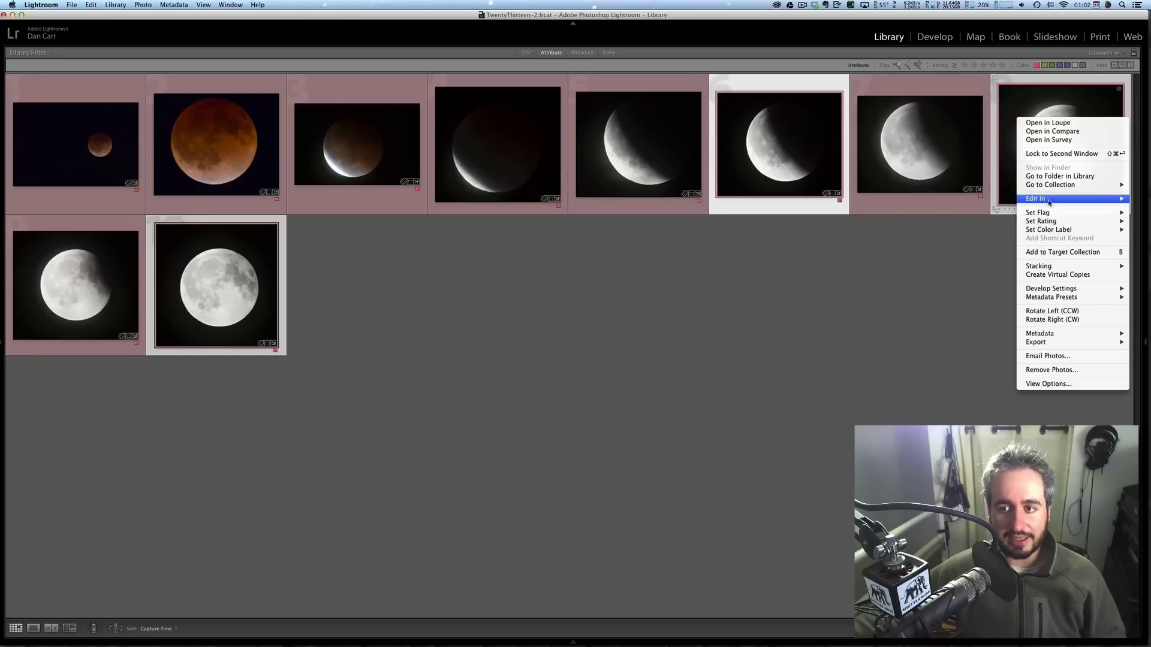
mouse_move(1046, 201)
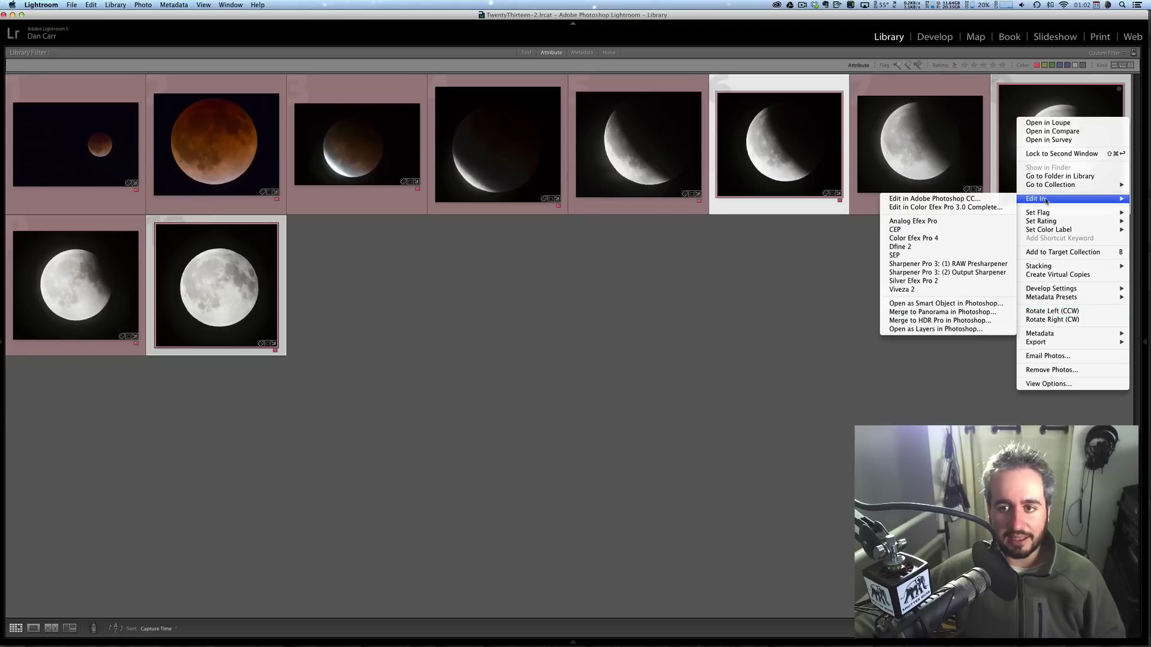
click(917, 330)
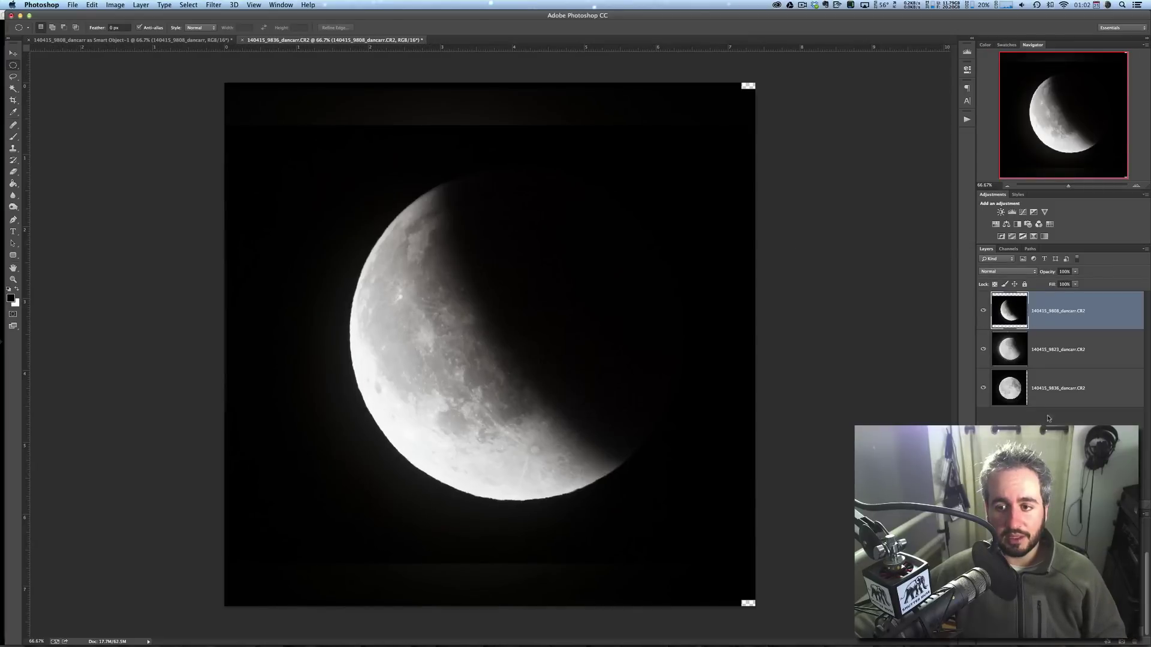
Step: Hide and reshow the crescent and gibbous layers to inspect each frame, then zoom to 50%
click(982, 310)
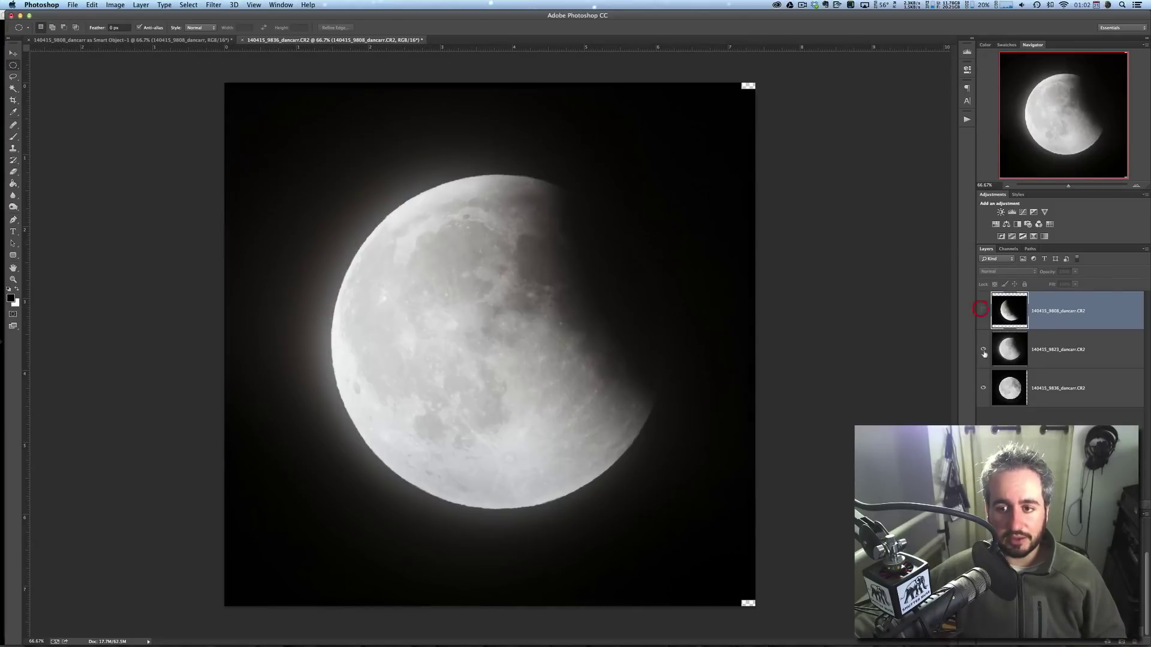
click(983, 348)
click(982, 310)
click(983, 349)
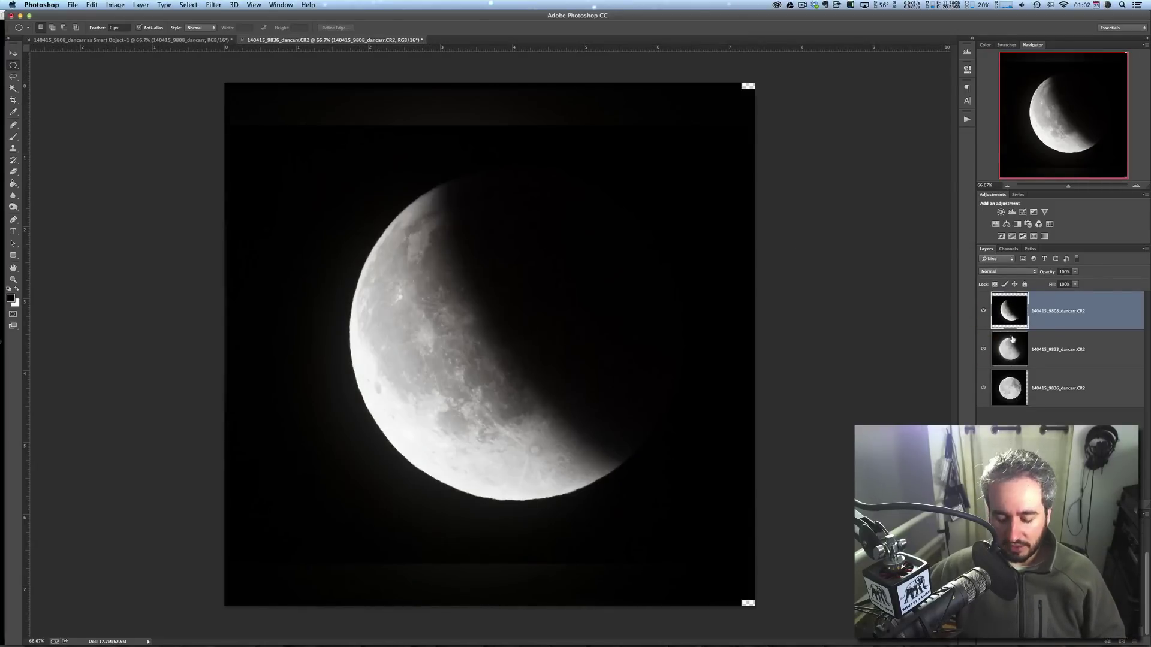
key(super+minus)
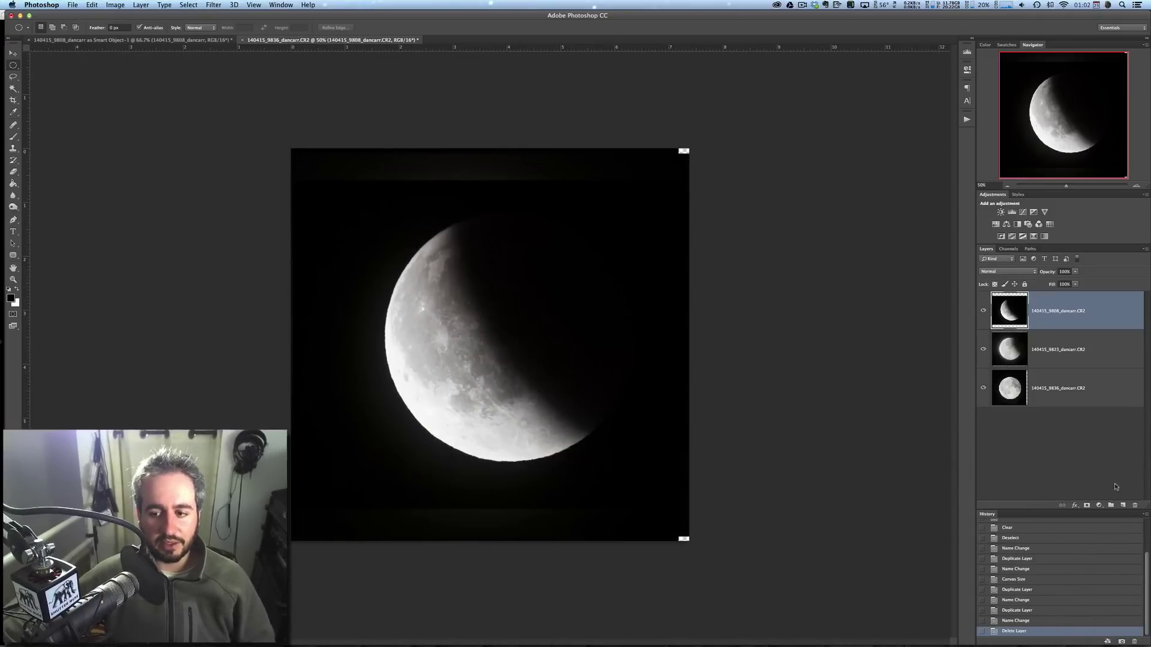
Step: Add a layer below the moons, convert it to Background, and paint-bucket fill it black
click(1124, 506)
drag(1037, 312, 1049, 444)
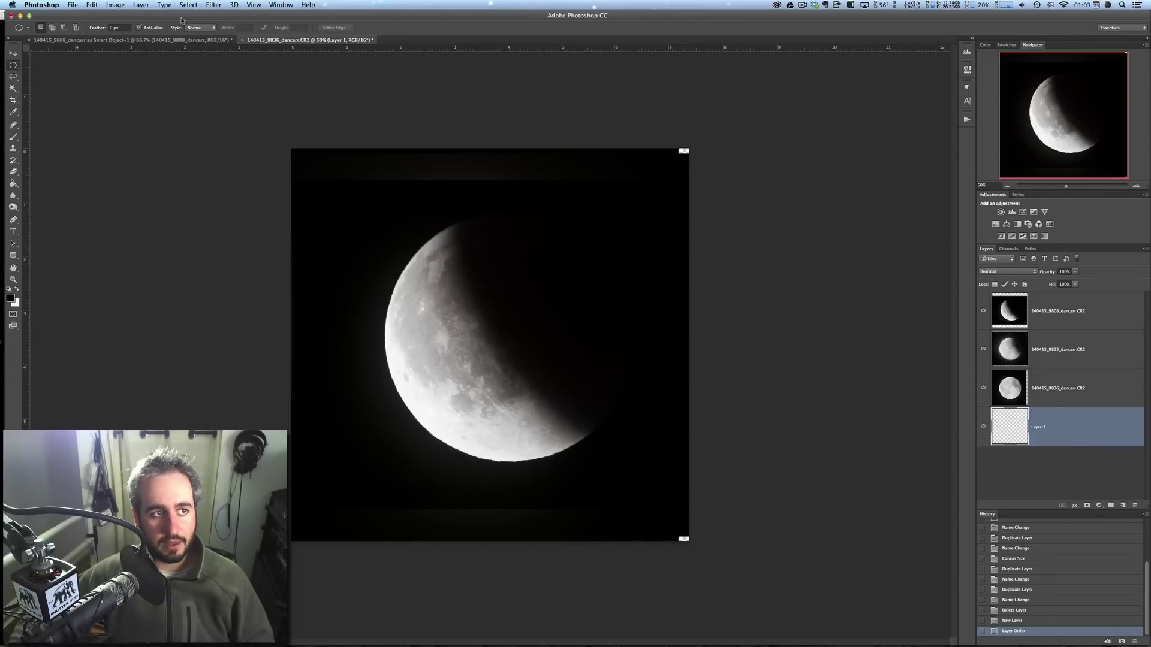
click(142, 5)
mouse_move(142, 17)
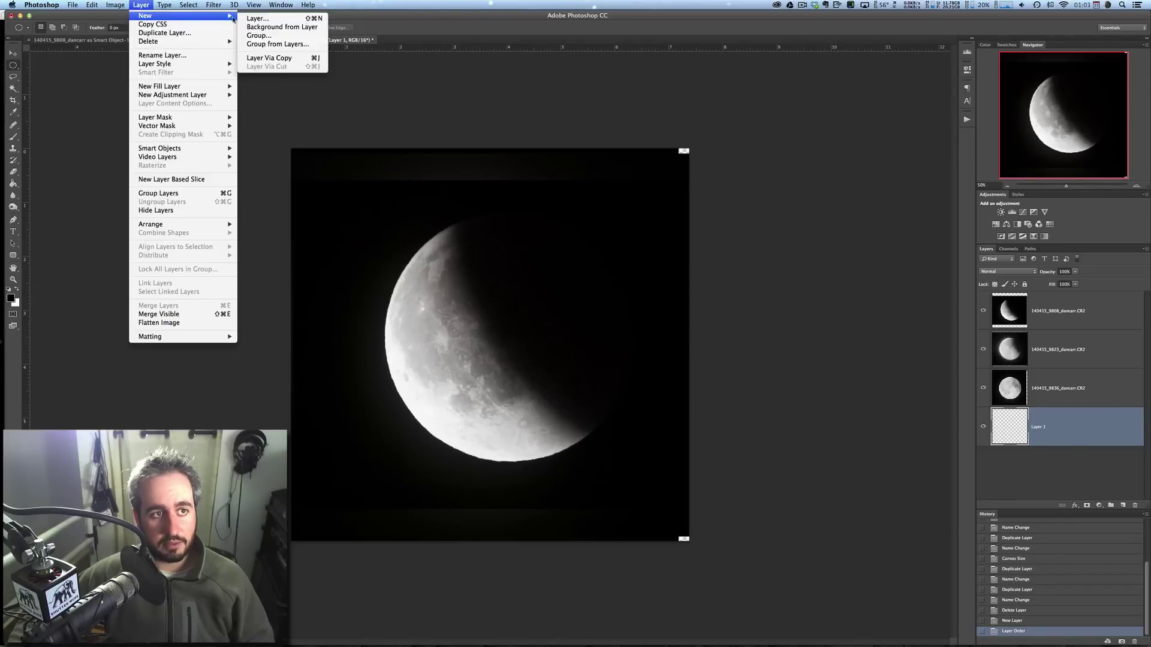
click(280, 29)
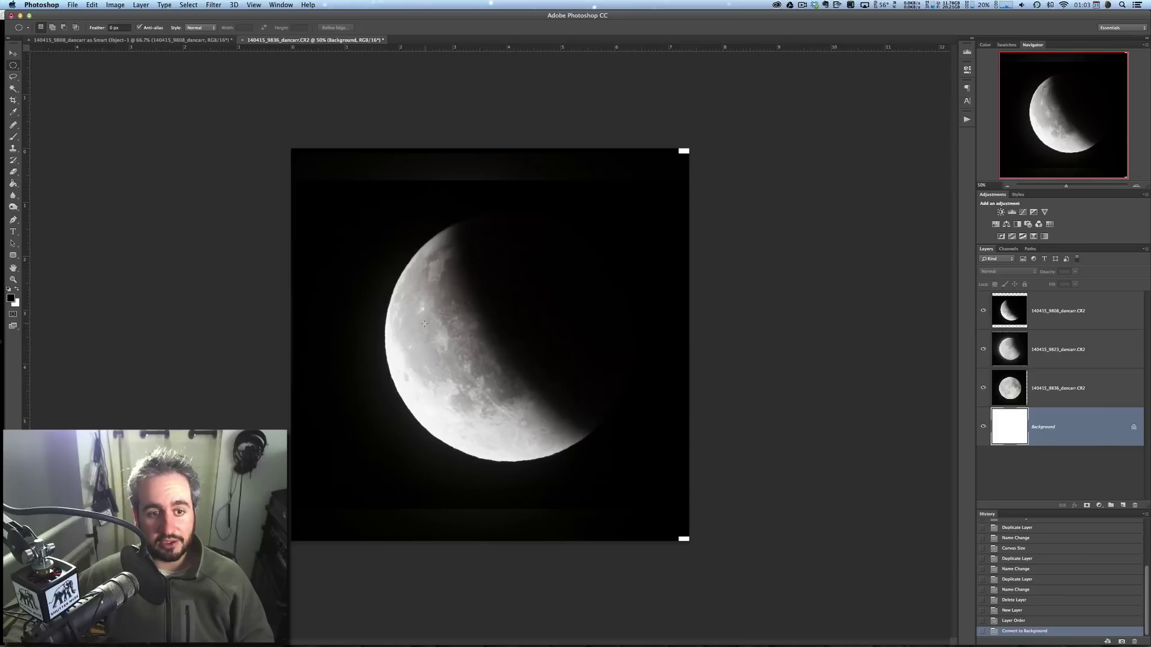
key(g)
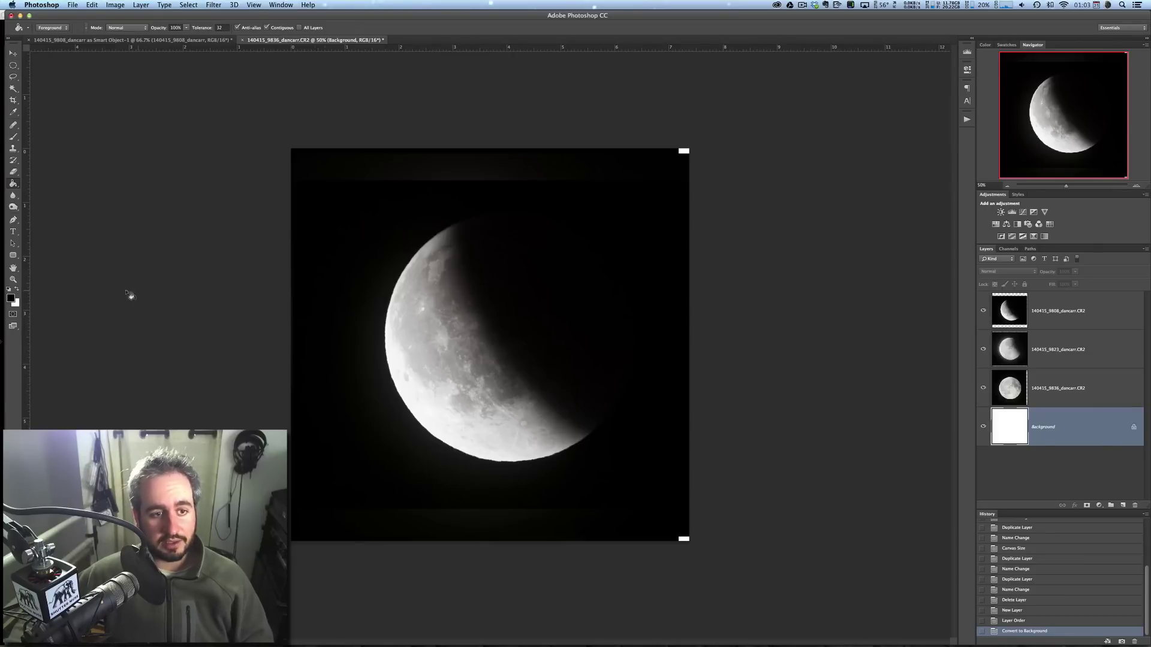
click(400, 263)
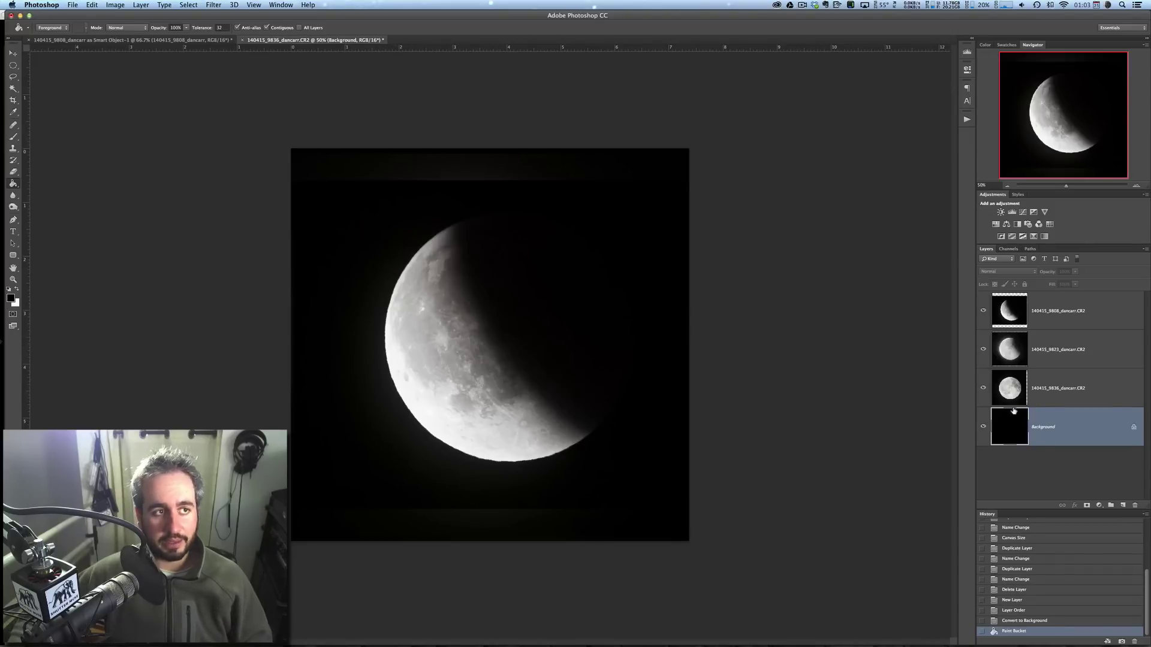
Step: Resize the canvas to 20 × 20 inches with black extension and zoom out to fit
click(109, 5)
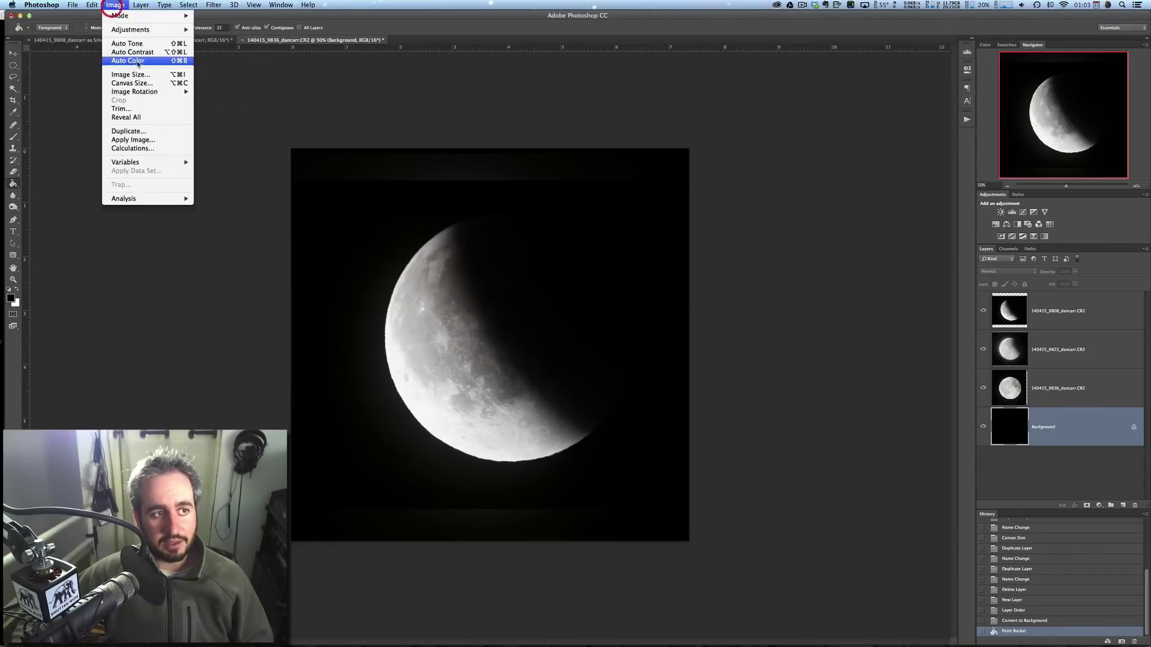
click(152, 84)
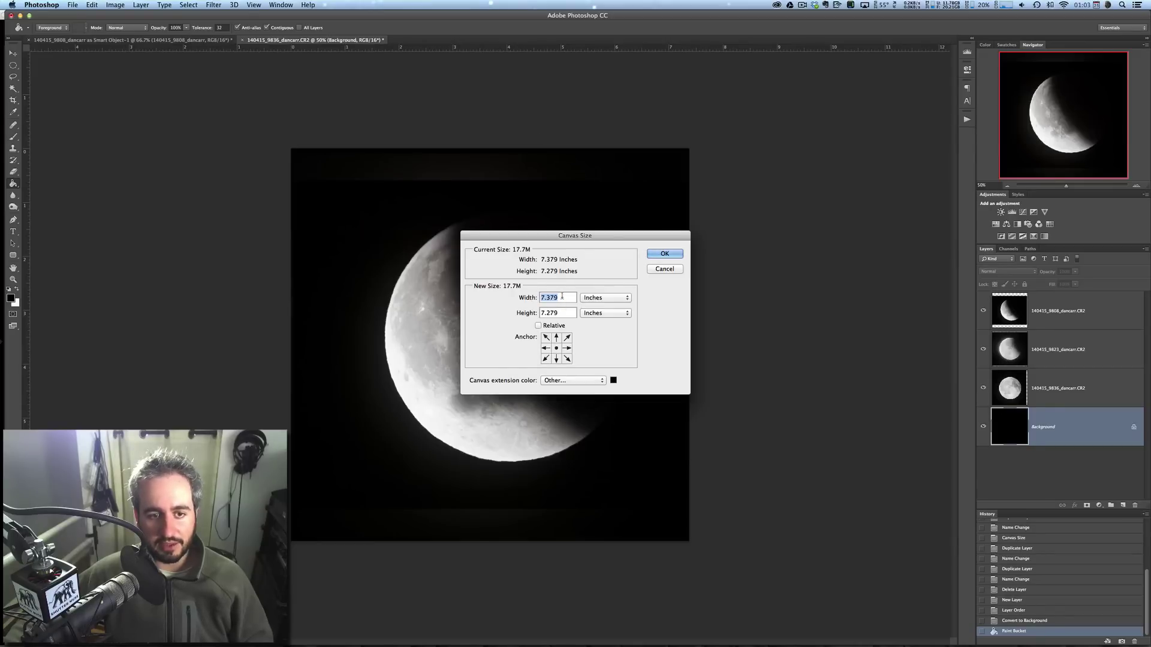
text(20)
key(Tab)
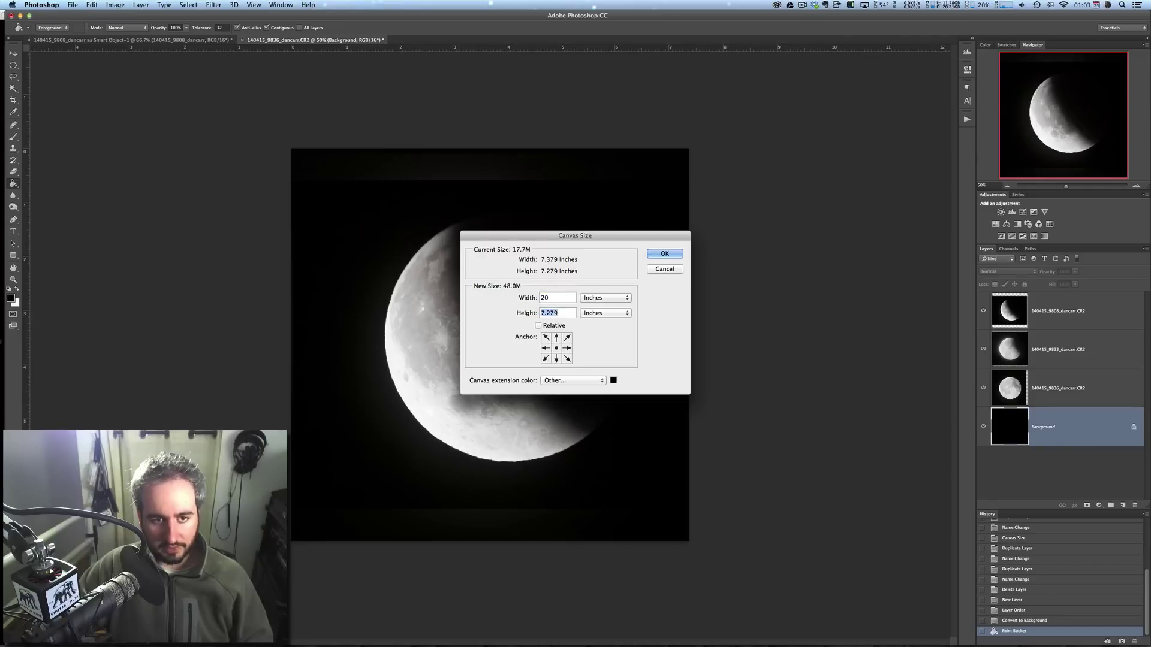
text(20)
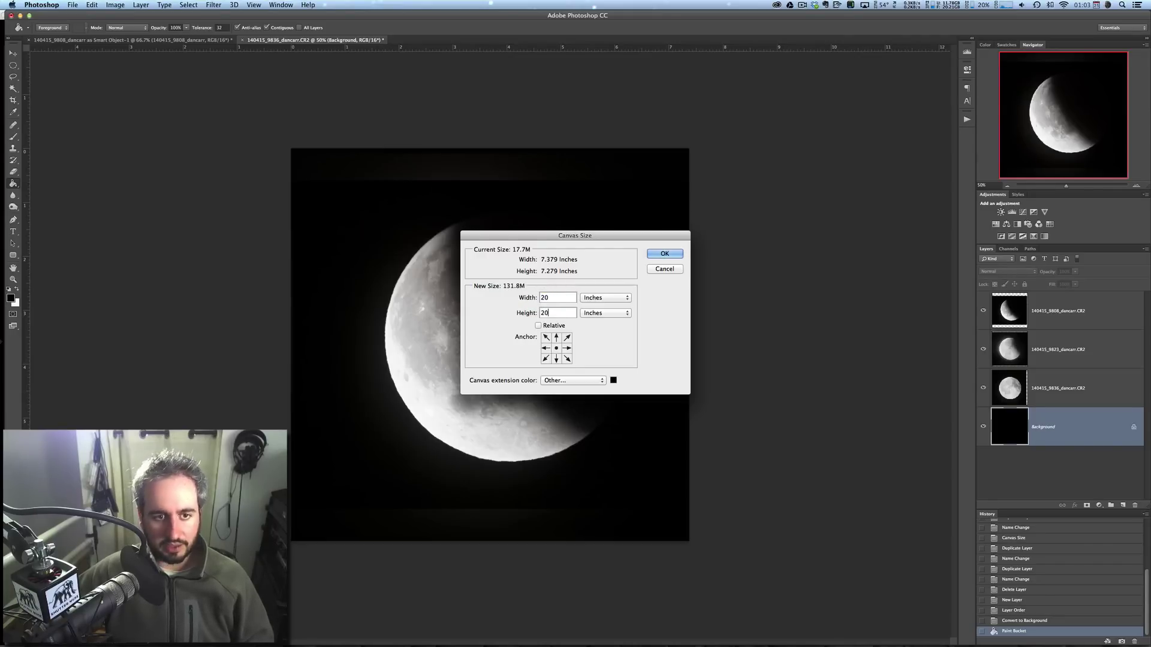
key(Return)
click(1008, 186)
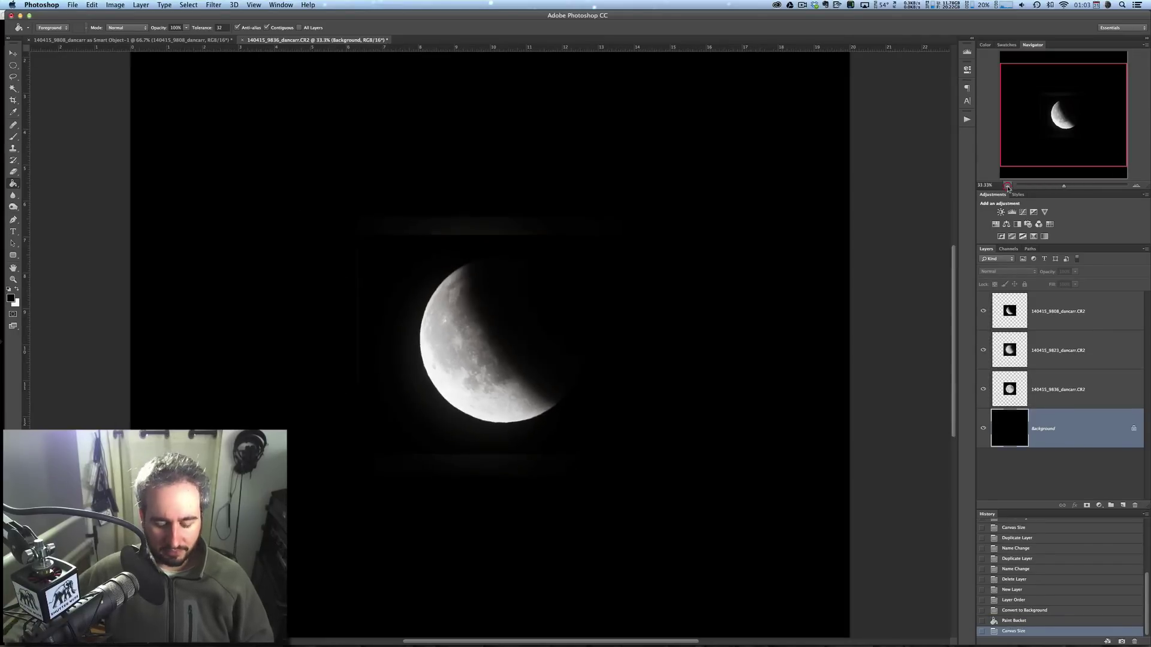
click(1007, 186)
Step: Drag the moons apart: gibbous to upper left, full moon right, crescent below
key(v)
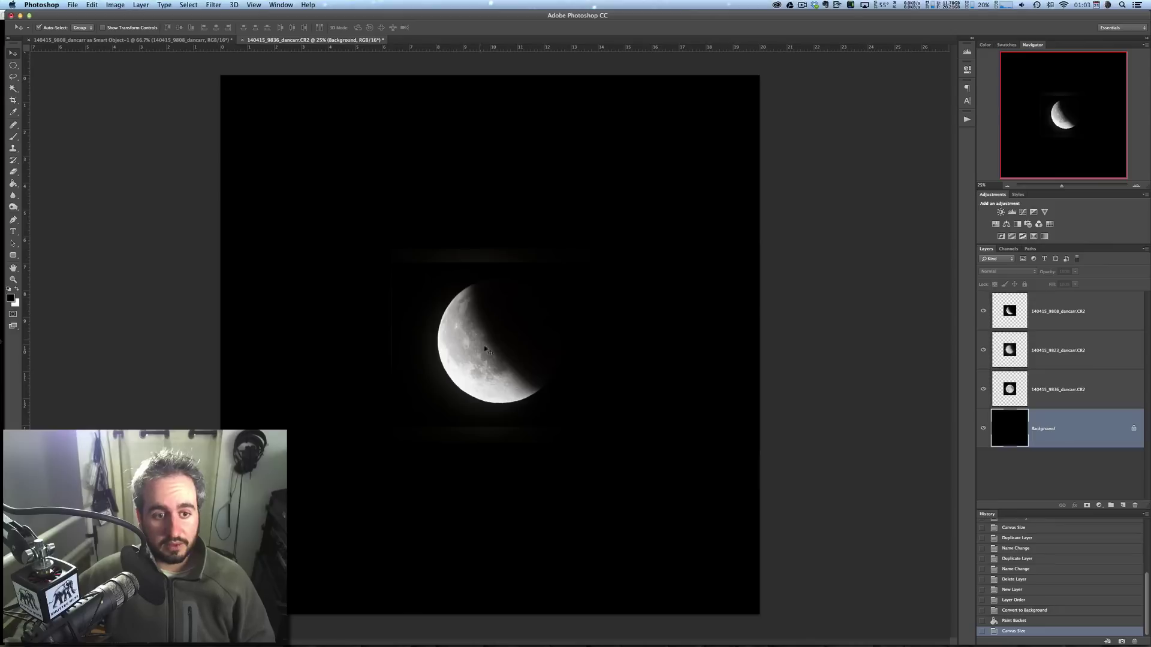
drag(480, 369, 376, 495)
click(519, 327)
drag(519, 327, 404, 181)
drag(539, 326, 647, 262)
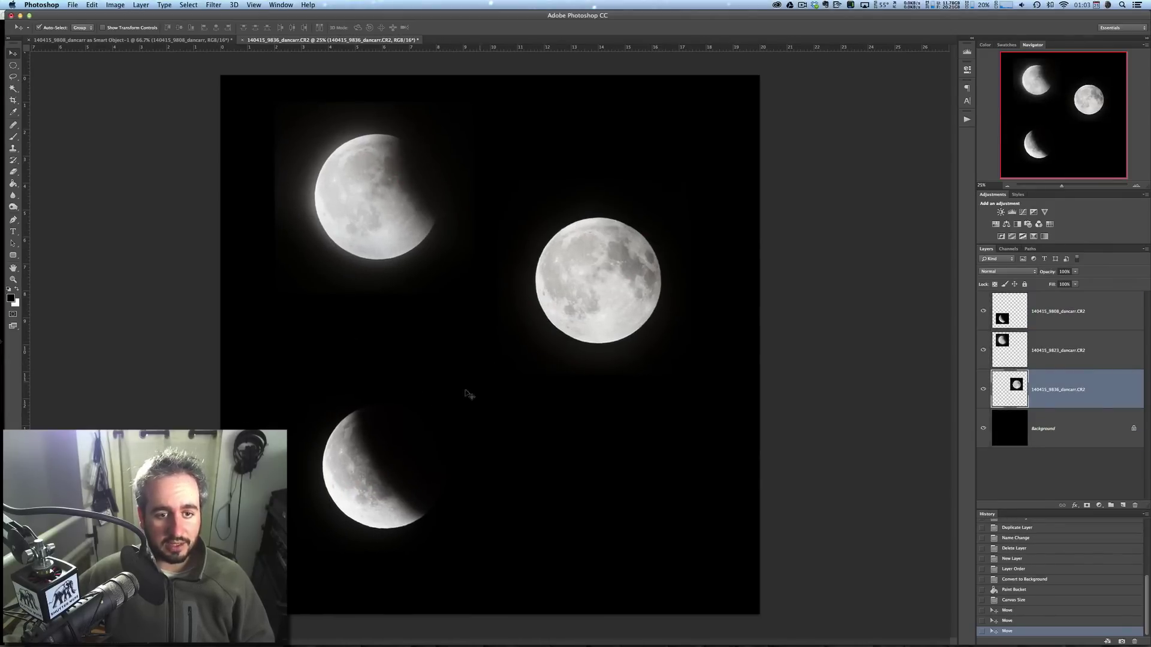
mouse_move(395, 428)
mouse_down()
mouse_move(500, 380)
mouse_move(464, 340)
mouse_move(398, 410)
mouse_up()
drag(353, 224, 434, 250)
drag(398, 432, 479, 444)
Step: Reposition the crescent and eclipsed moons and set the eclipsed moon layer to Lighten
drag(457, 261, 411, 244)
drag(450, 467, 385, 471)
drag(400, 243, 469, 282)
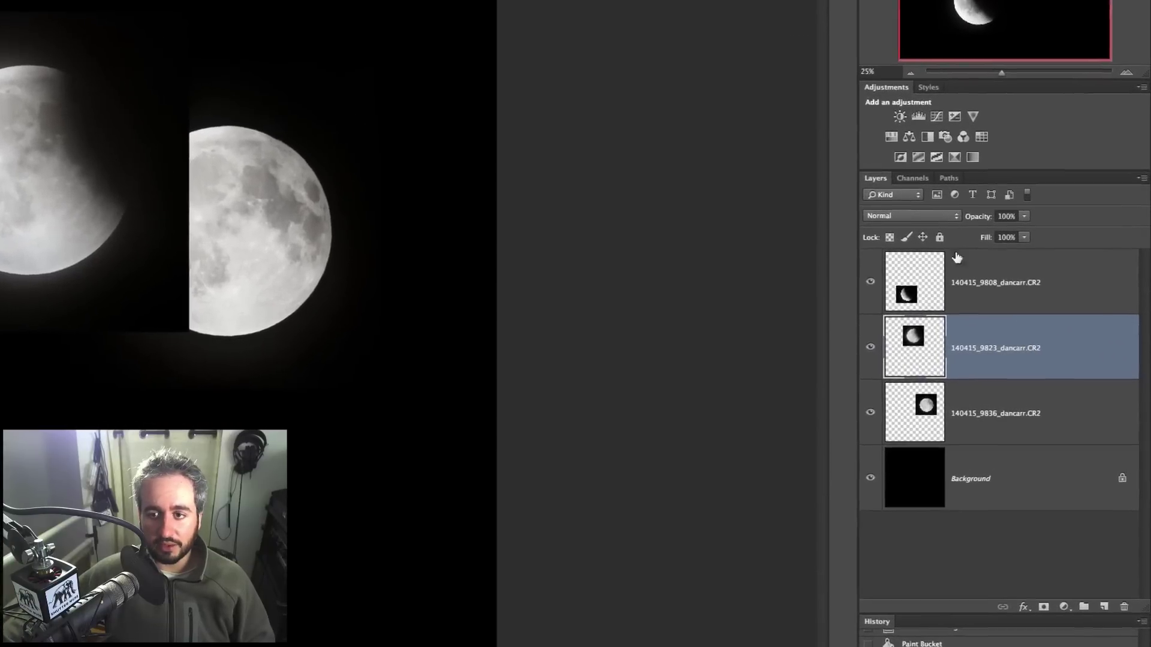
click(916, 216)
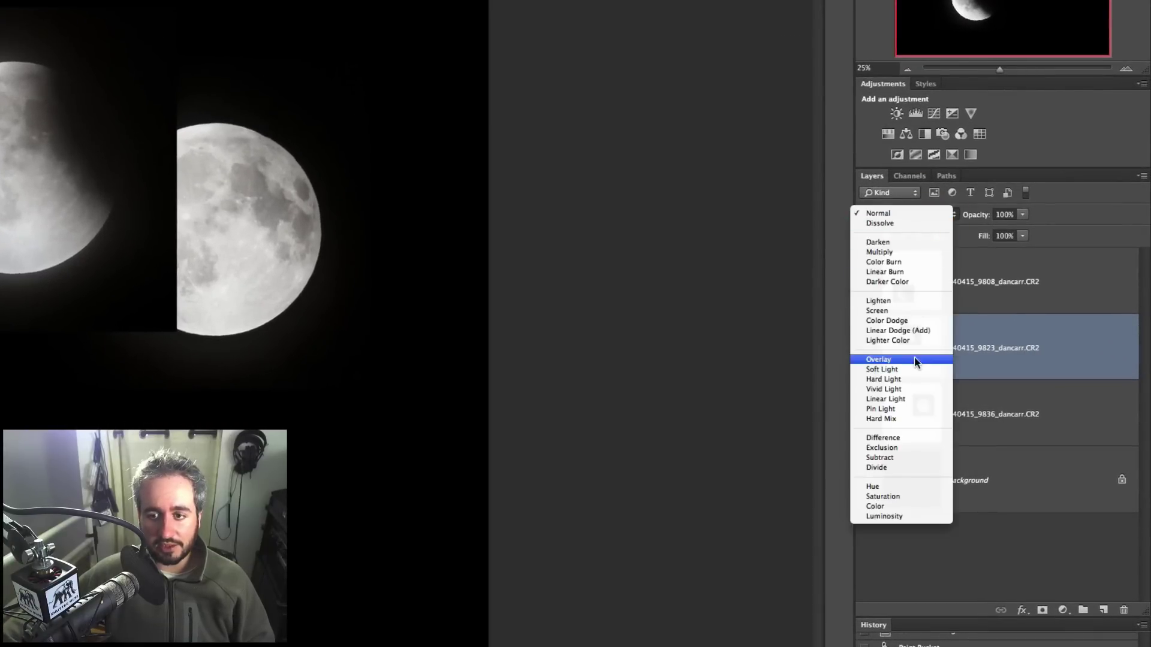
click(881, 303)
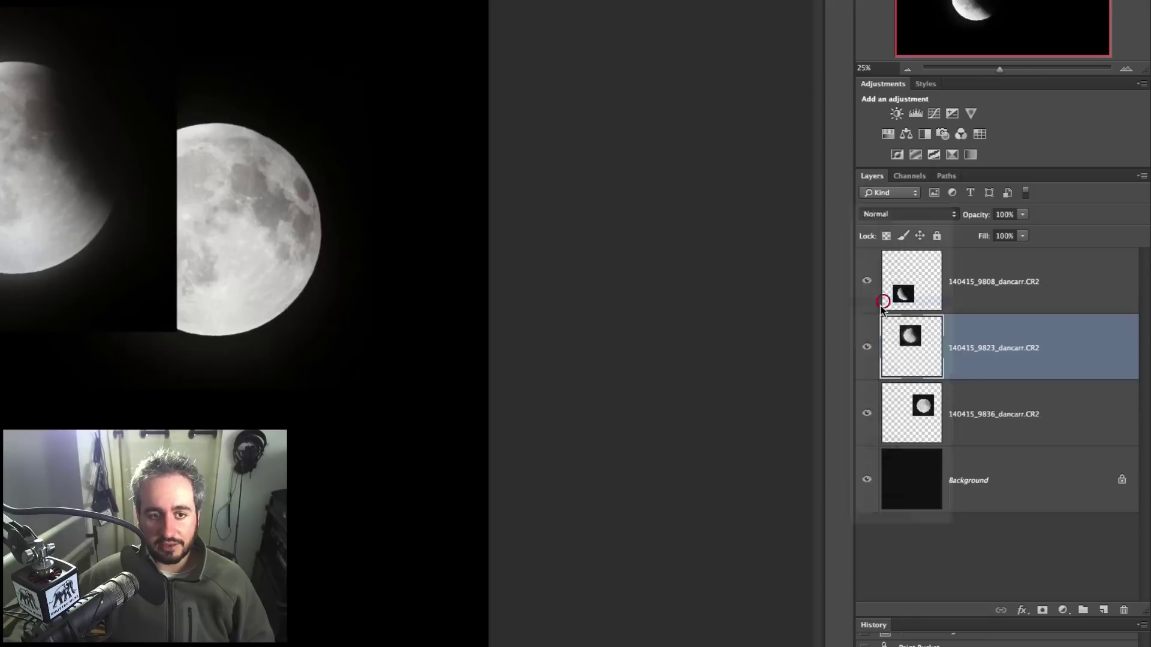
Step: Nudge the eclipsed moon, center the crescent, and set the crescent layer to Lighten
drag(66, 200, 0, 205)
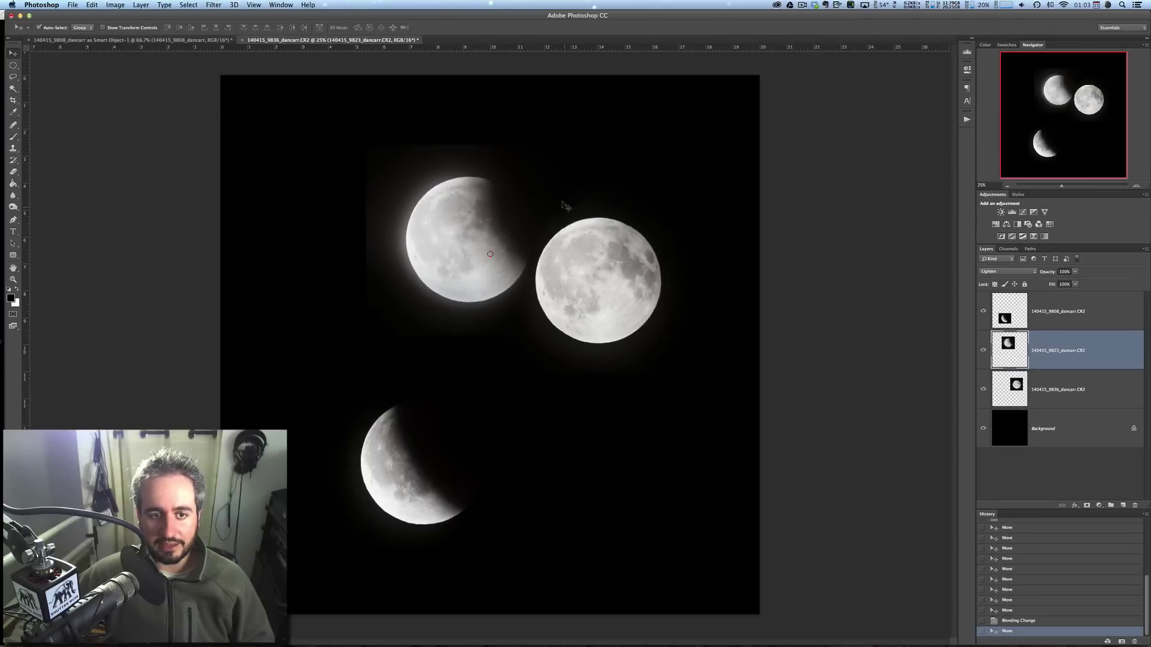
drag(462, 265, 473, 233)
drag(479, 475, 578, 334)
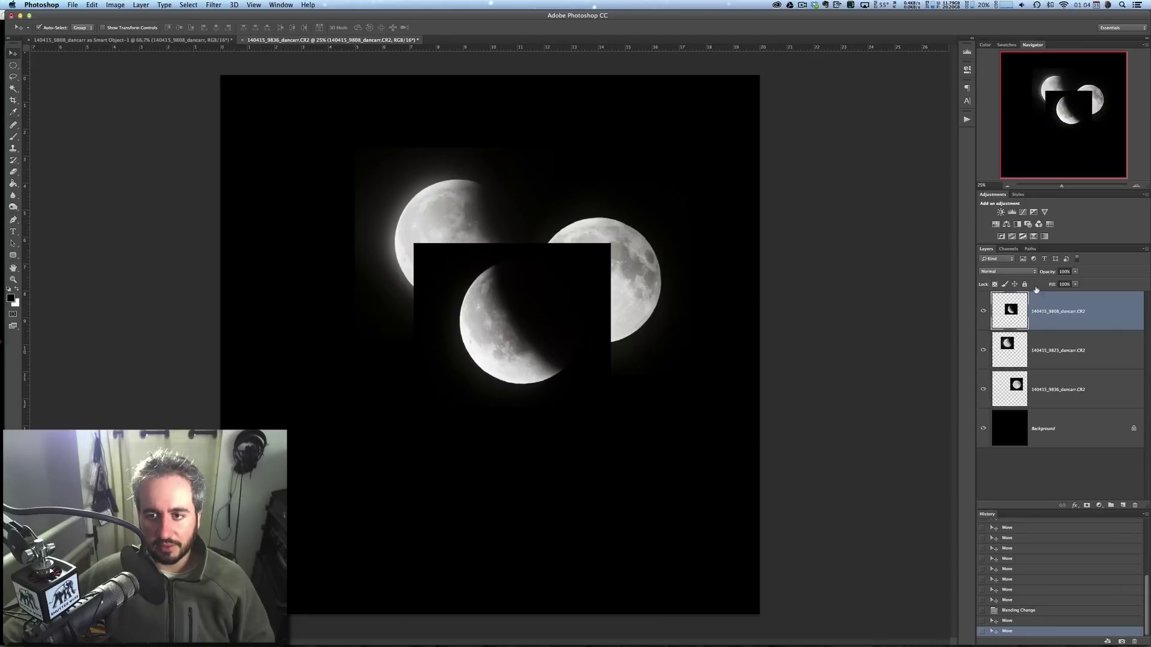
click(1012, 272)
click(1000, 327)
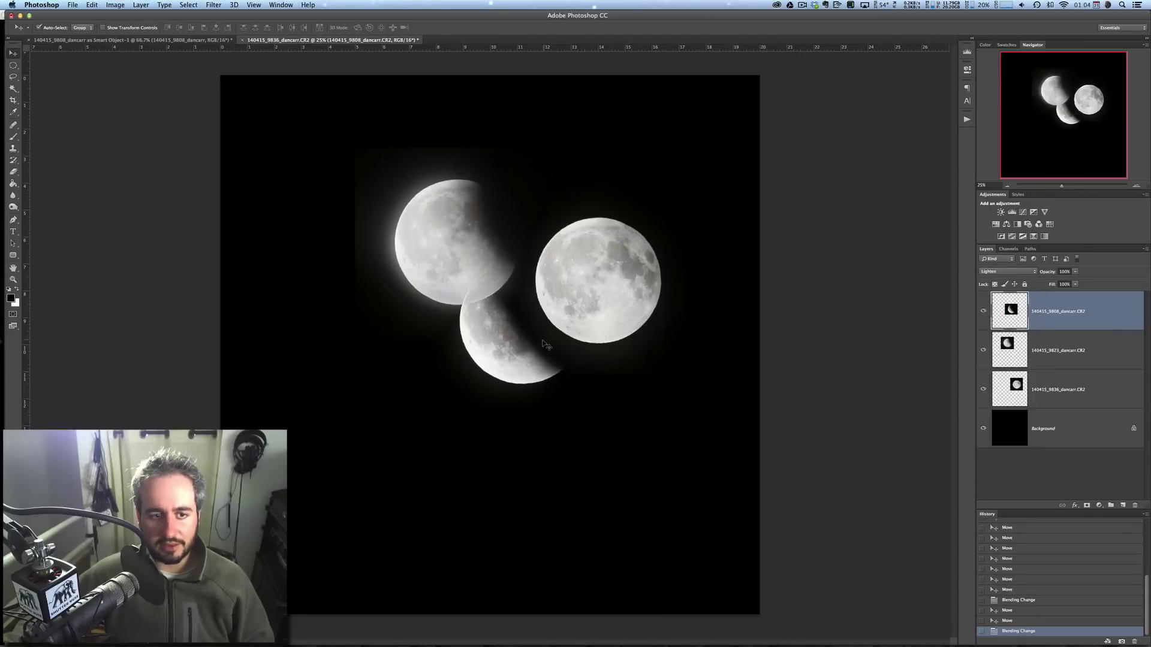
Step: Arrange the moons with crescent lower left, full moon lowered on the right, eclipsed moon above
drag(523, 375, 504, 423)
drag(605, 293, 566, 346)
drag(496, 231, 420, 225)
drag(580, 321, 448, 396)
click(557, 338)
drag(558, 338, 558, 419)
drag(406, 267, 451, 299)
drag(345, 456, 373, 455)
Step: Zoom in on the partially eclipsed moon and make its 9823 layer active
key(super+plus)
key(super+plus)
key(super+plus)
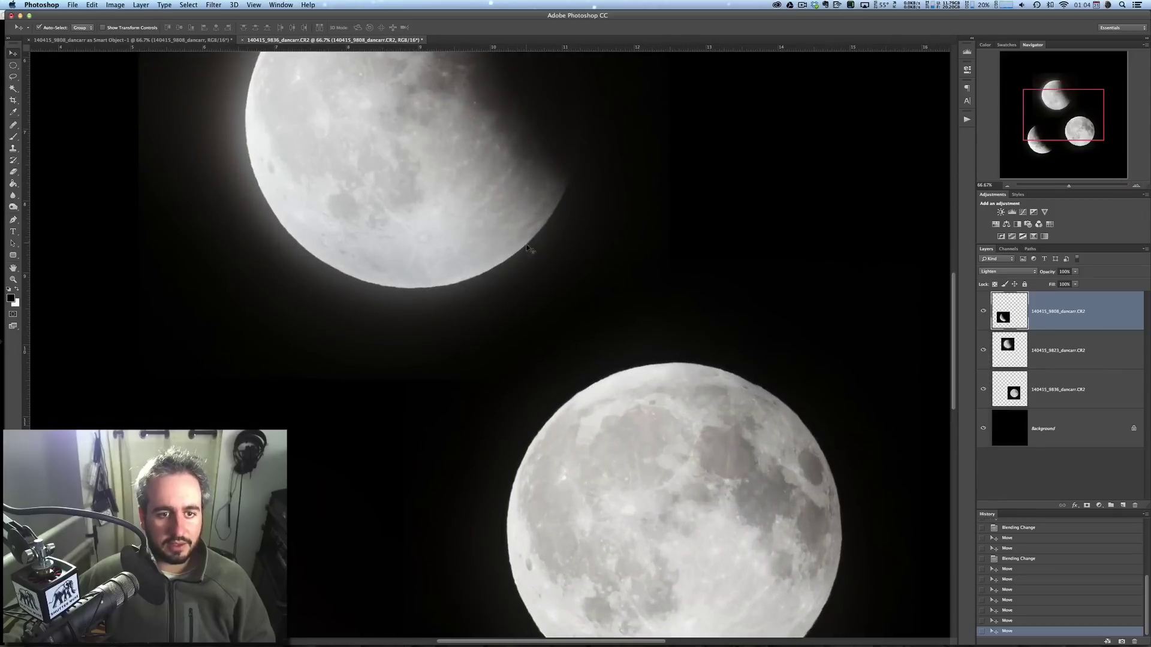
drag(526, 252, 570, 402)
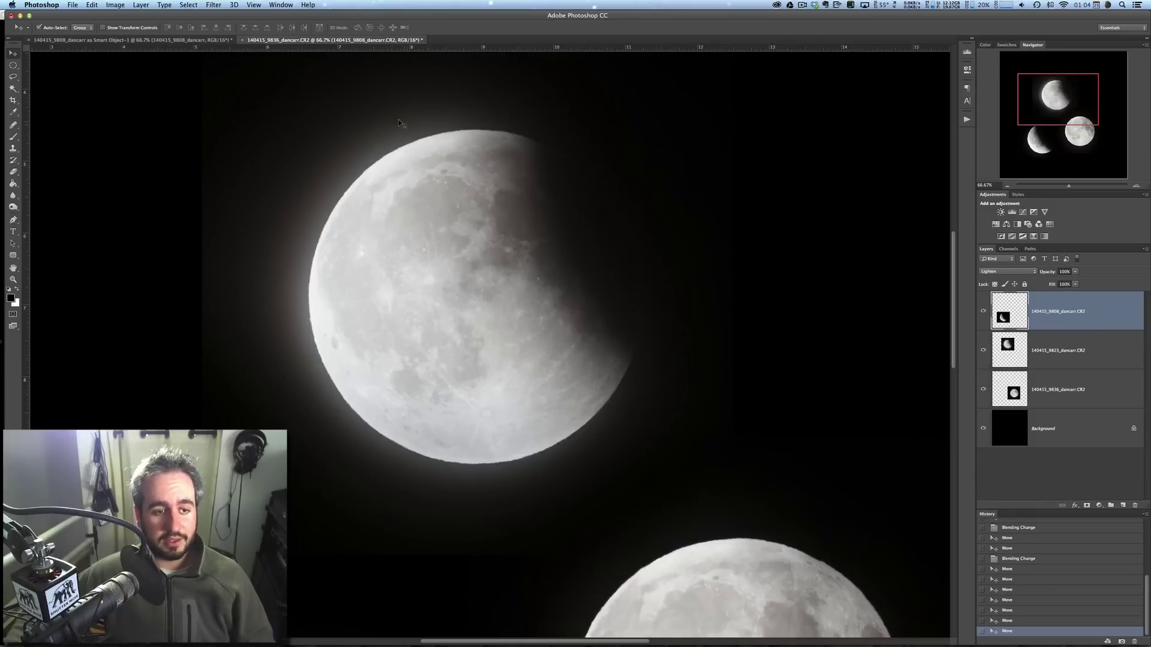
click(418, 294)
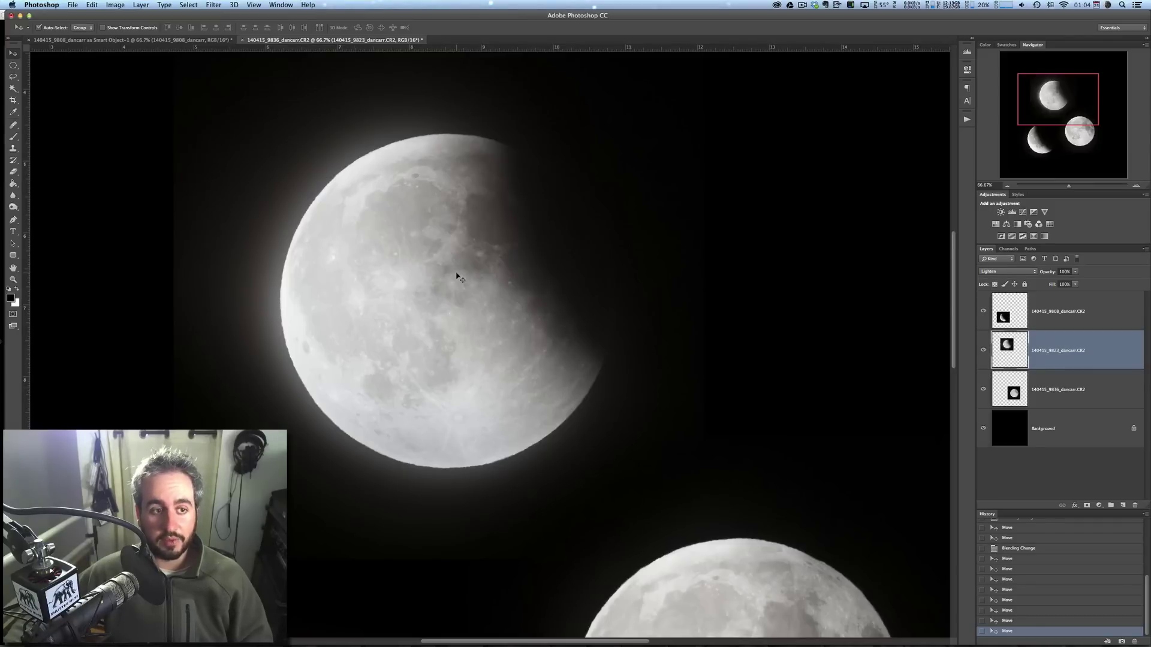
Step: Draw a circular elliptical selection and position it over the partially eclipsed moon
click(13, 65)
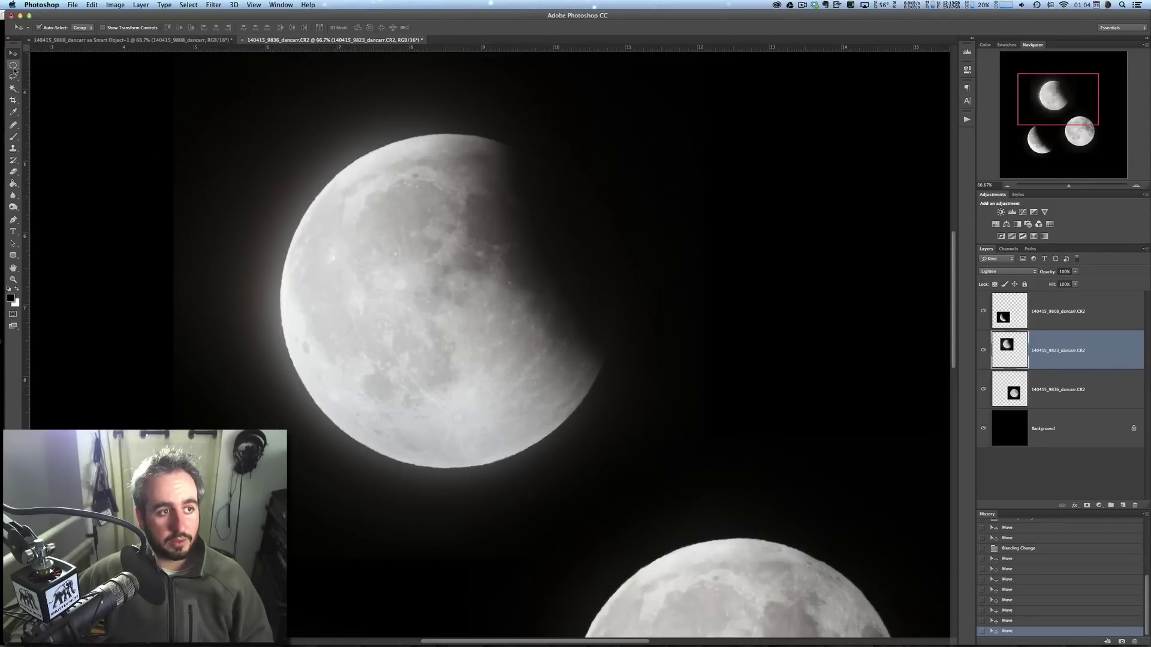
drag(163, 139, 792, 480)
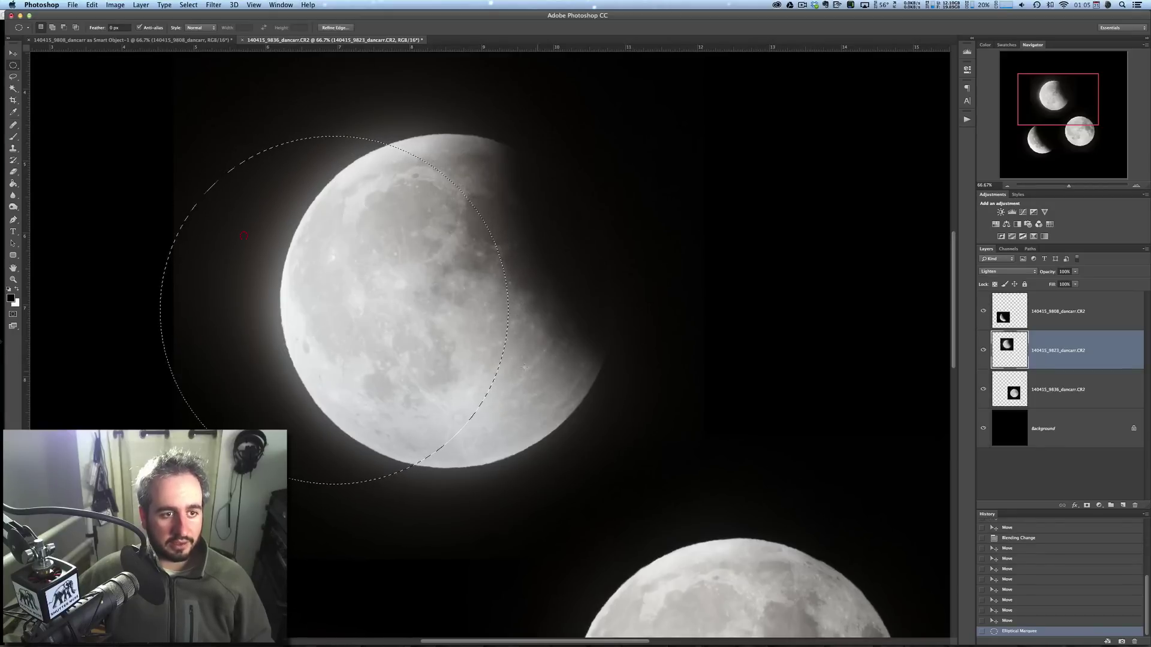
drag(437, 338, 546, 350)
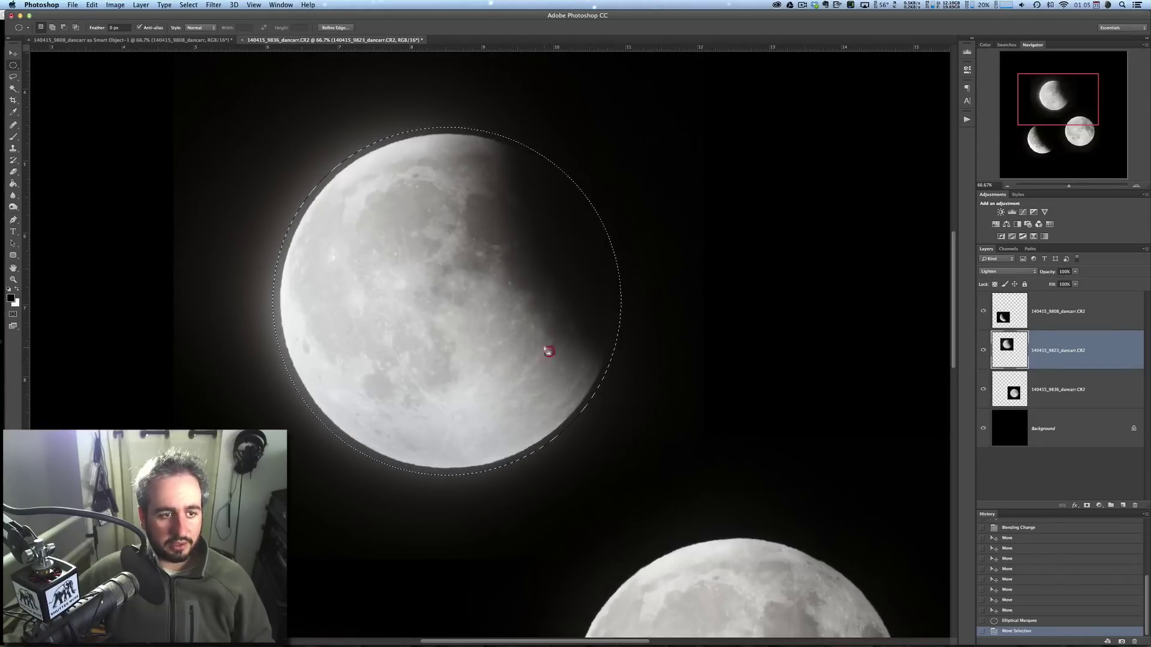
Step: Contract the selection inward by 5 pixels, then bring up Contract again for a second pass
click(140, 6)
mouse_move(188, 6)
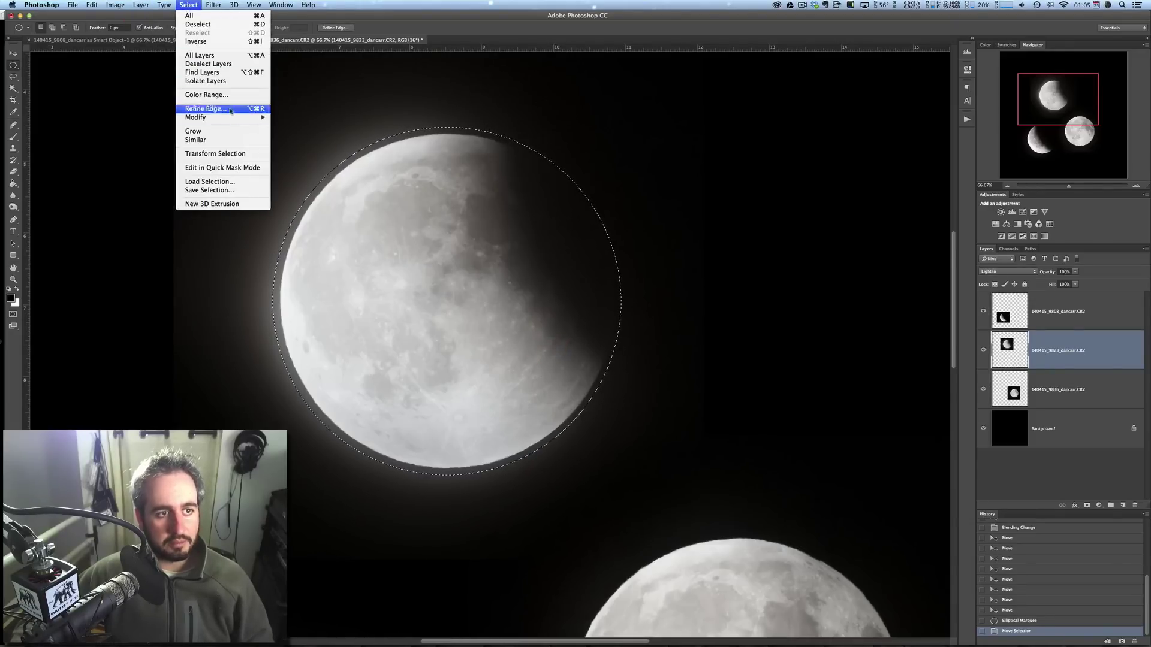
mouse_move(227, 118)
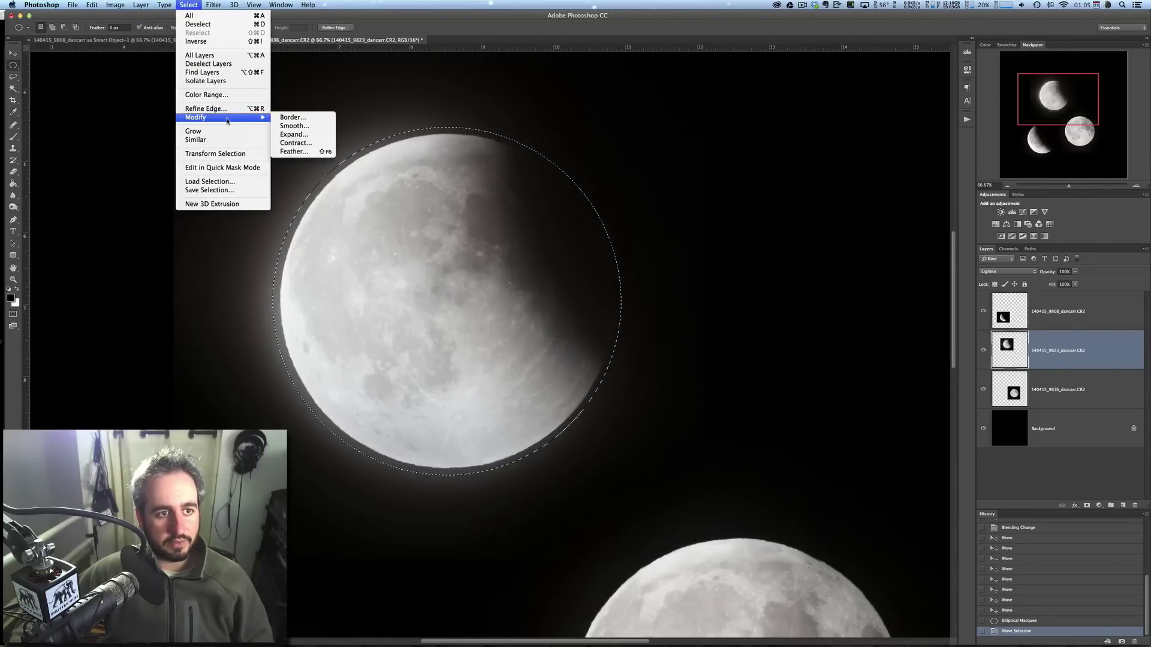
click(296, 142)
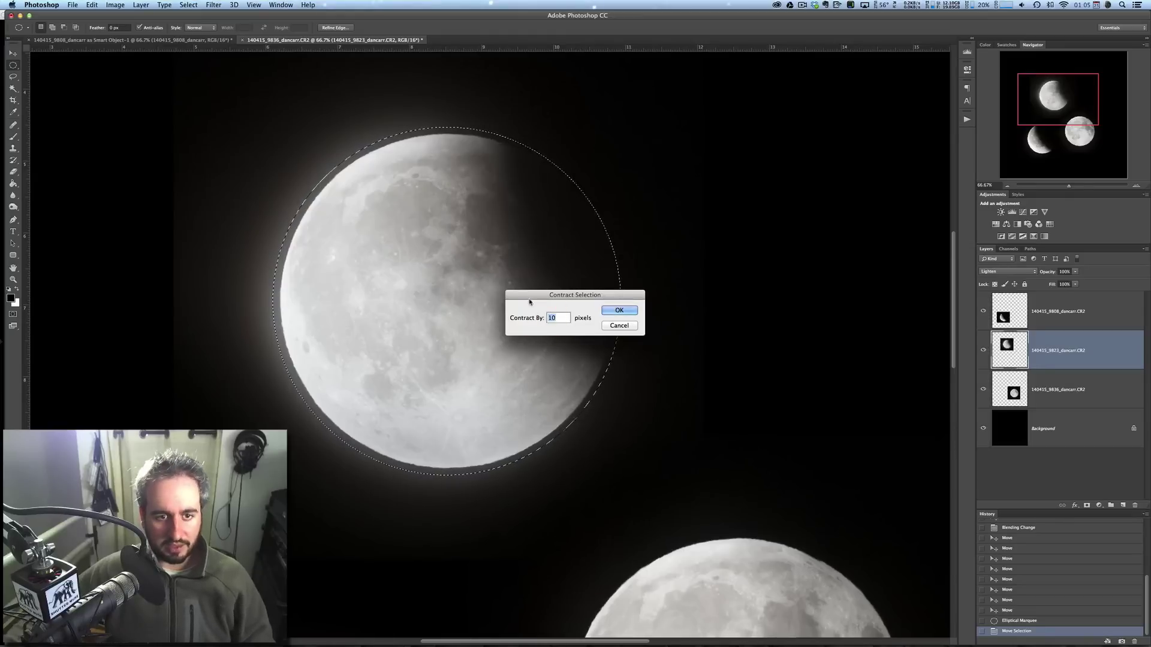
text(5)
click(637, 312)
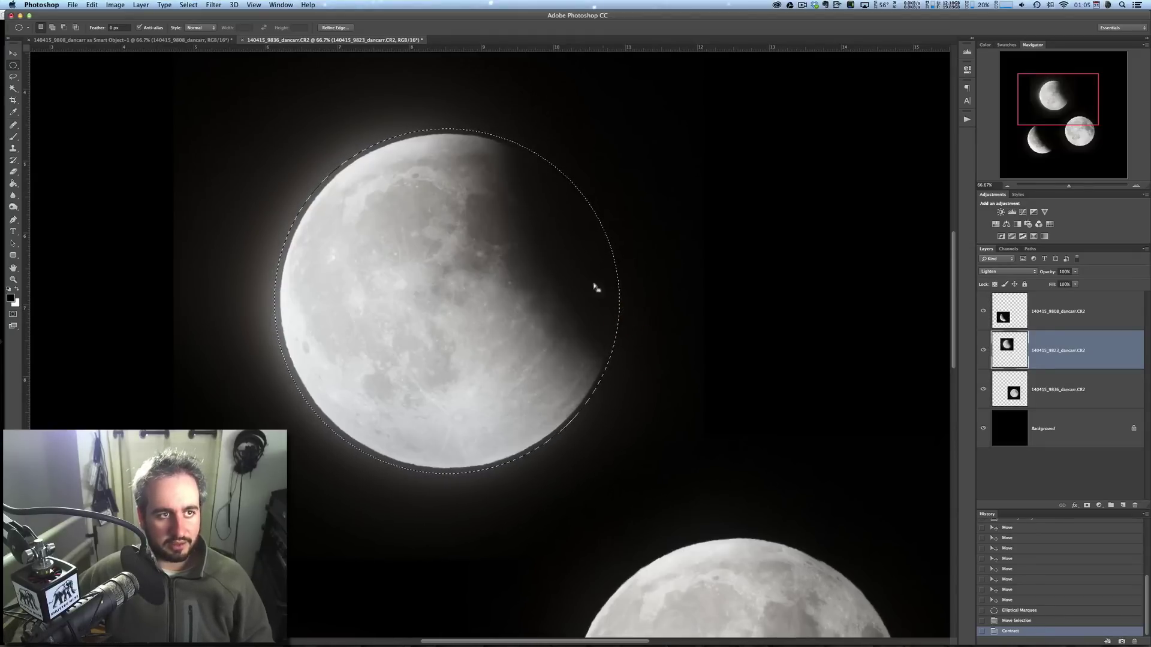
click(184, 4)
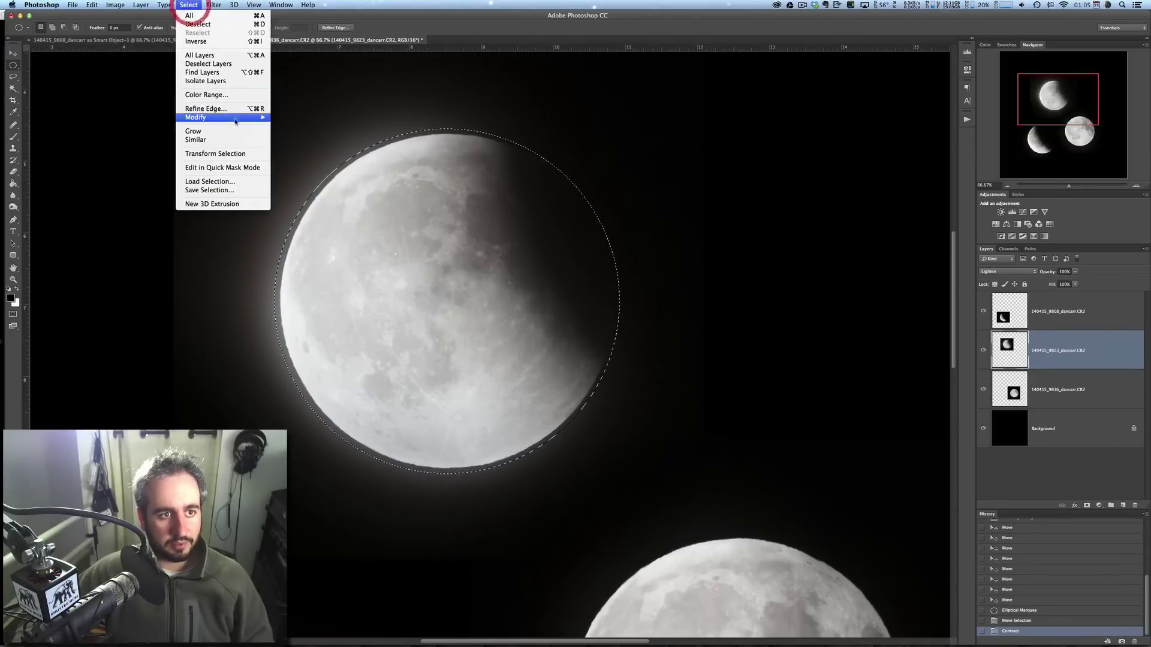
mouse_move(228, 117)
click(295, 143)
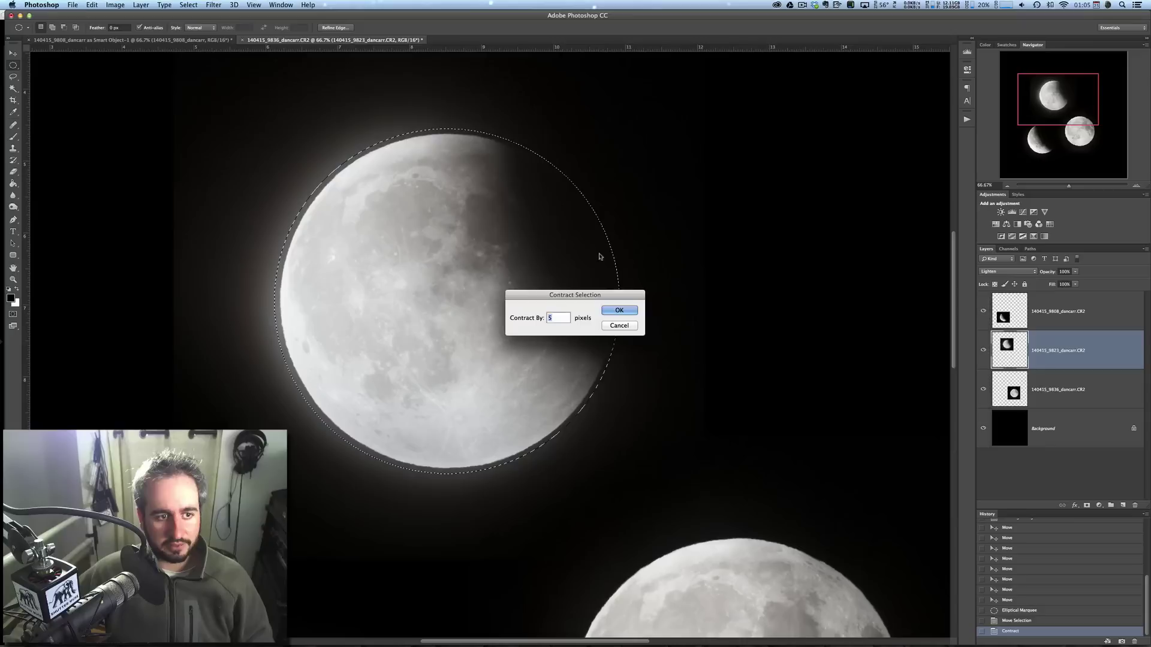
Step: Contract another 5 pixels, add a layer mask to the eclipsed moon, and inspect its edge at 200%
click(627, 308)
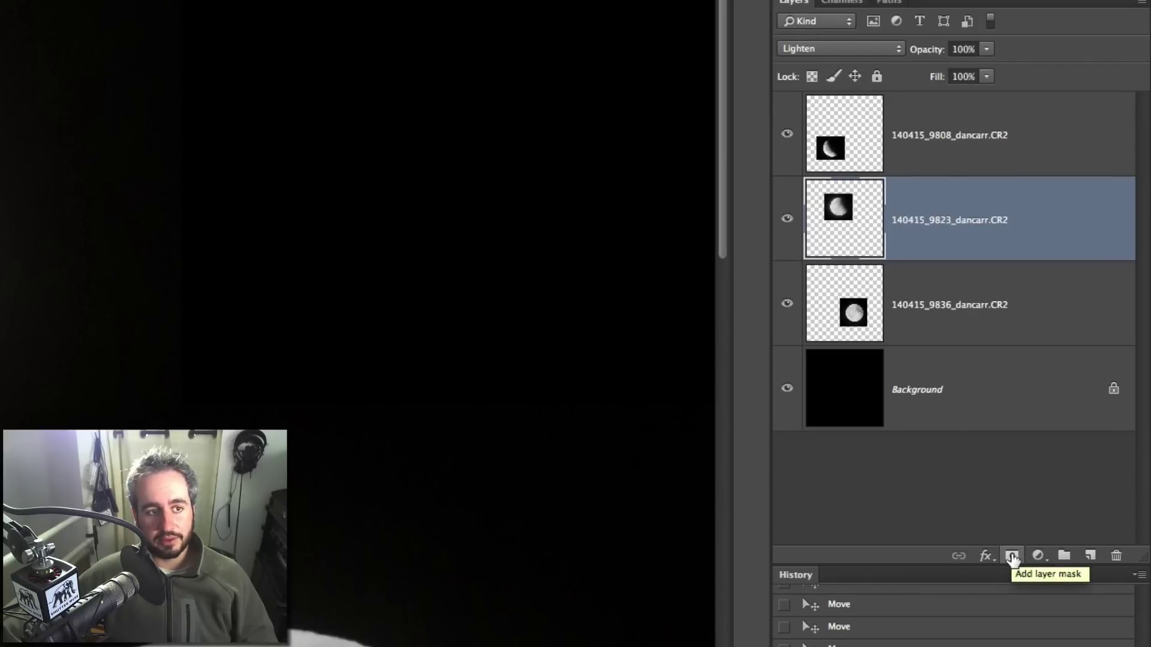
click(1012, 558)
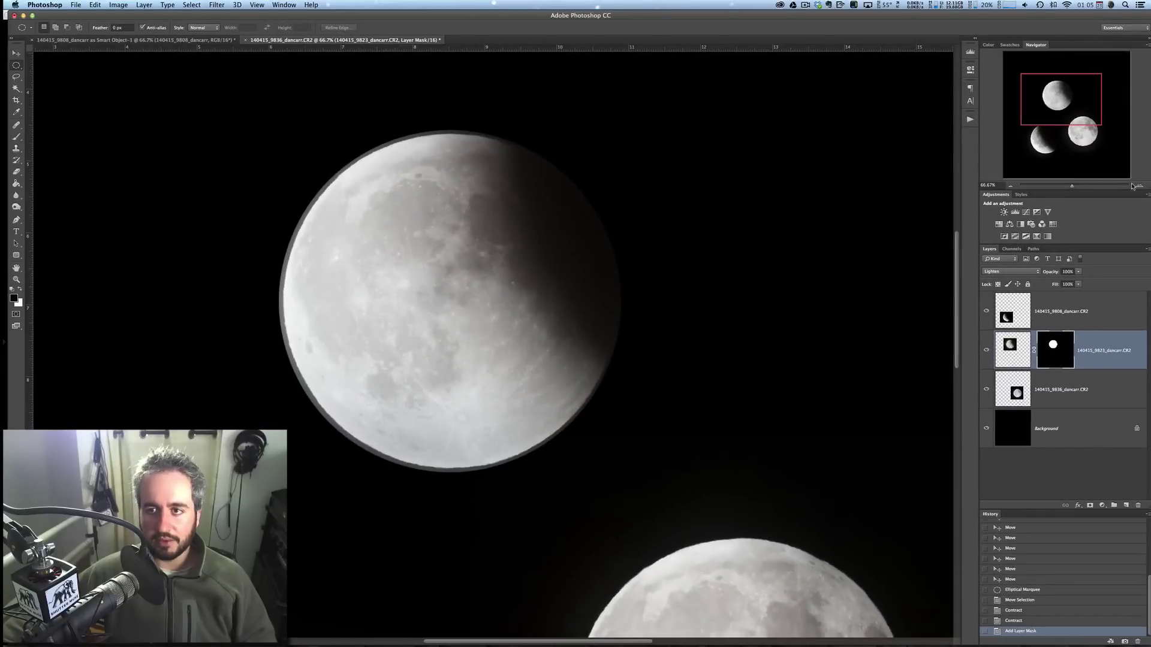
click(1139, 186)
drag(246, 135, 444, 235)
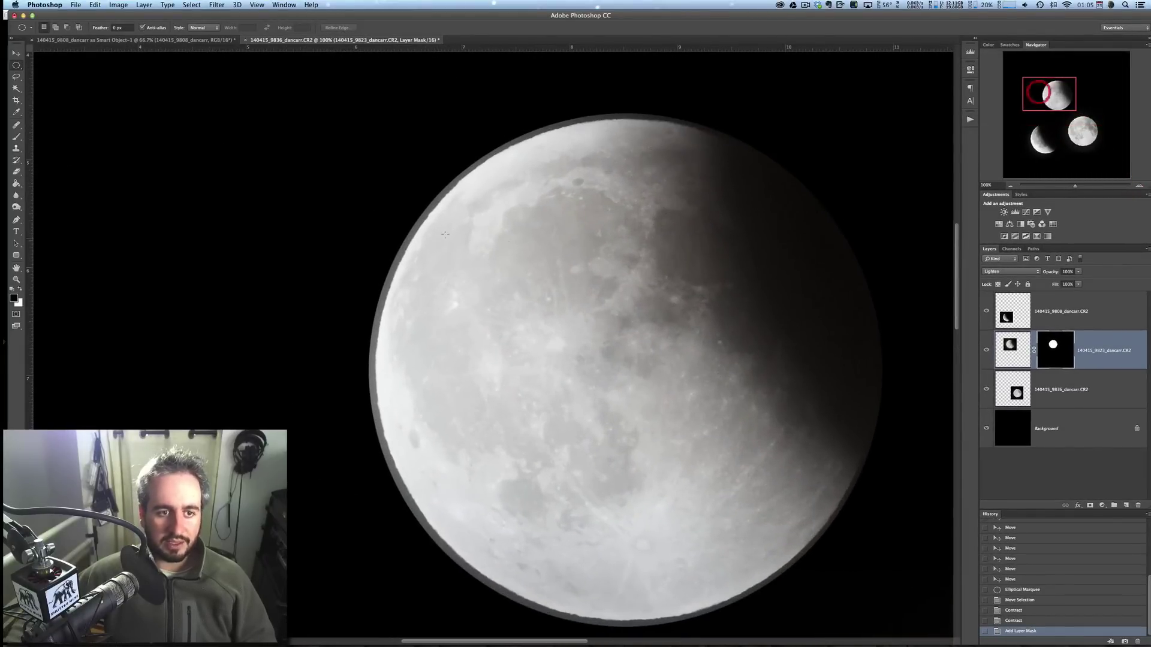
click(1138, 186)
click(1139, 186)
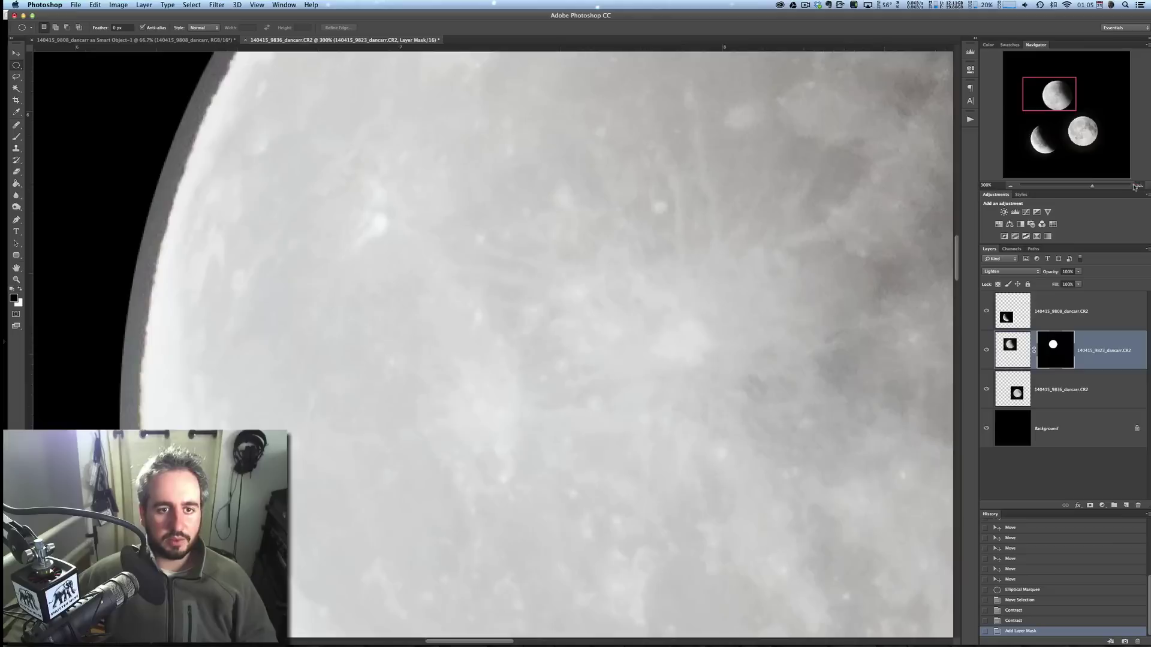
drag(564, 161, 502, 507)
key(super+minus)
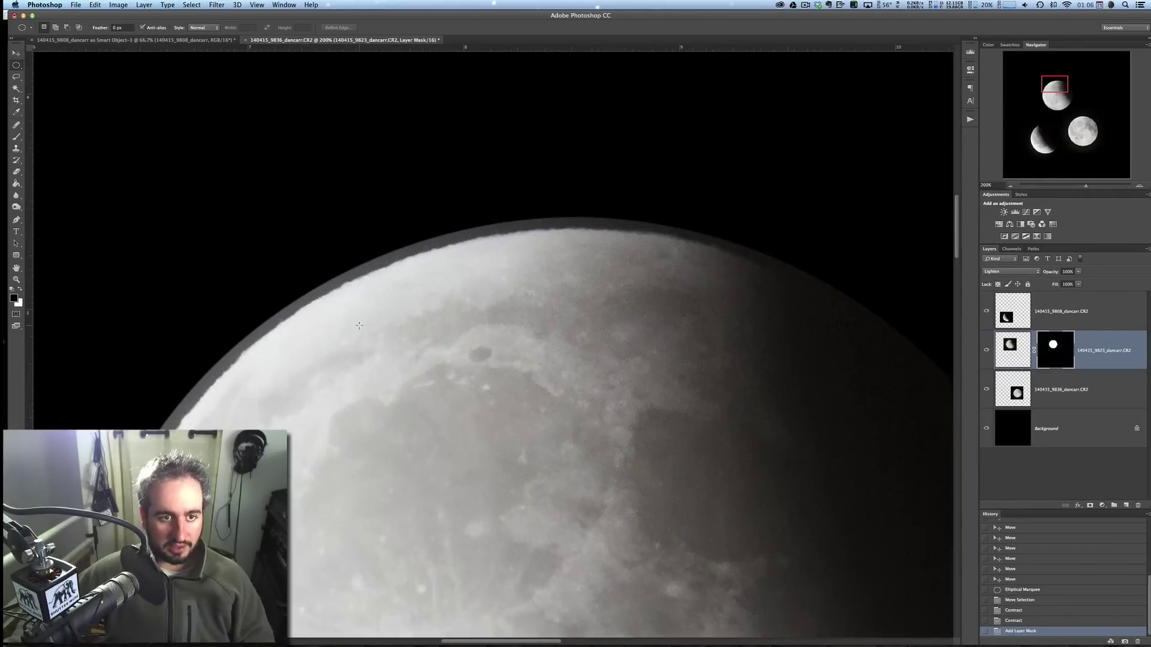
Step: Zoom in on the moon's upper rim and brush black on the mask over the grey halo
key(b)
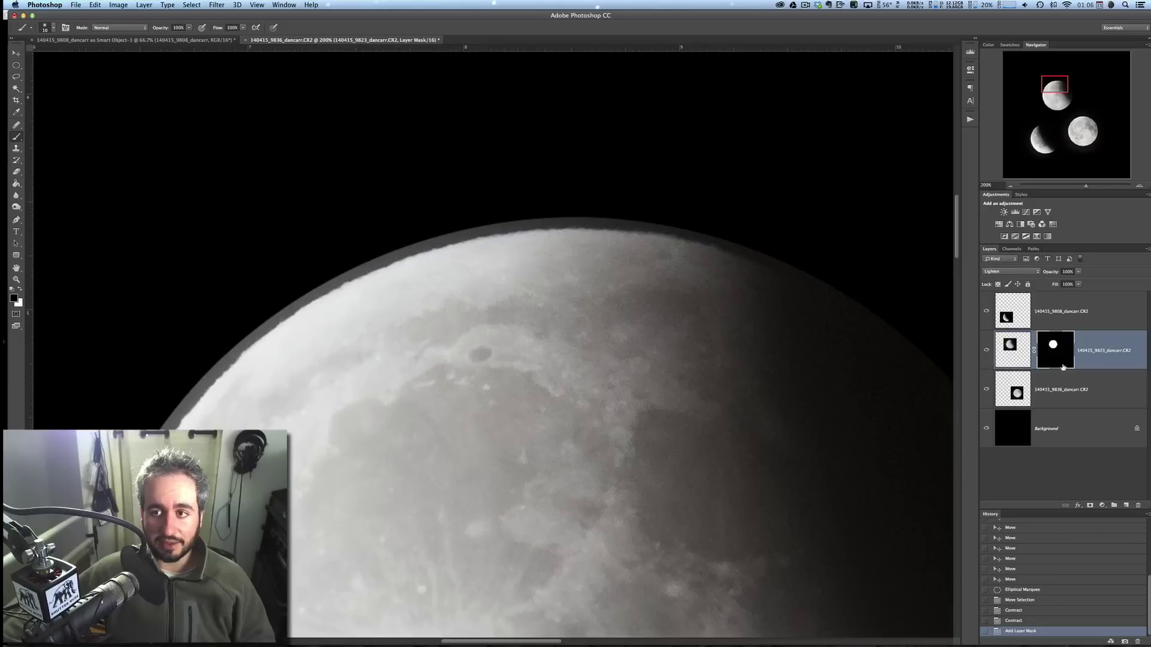
click(1139, 186)
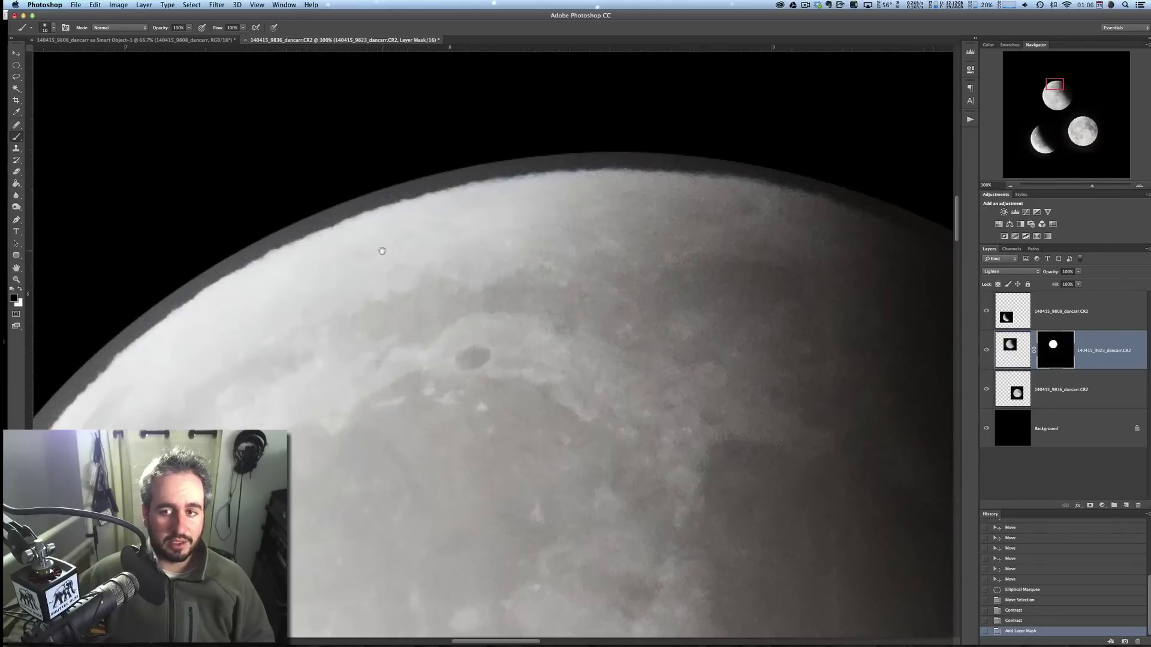
drag(479, 193, 567, 152)
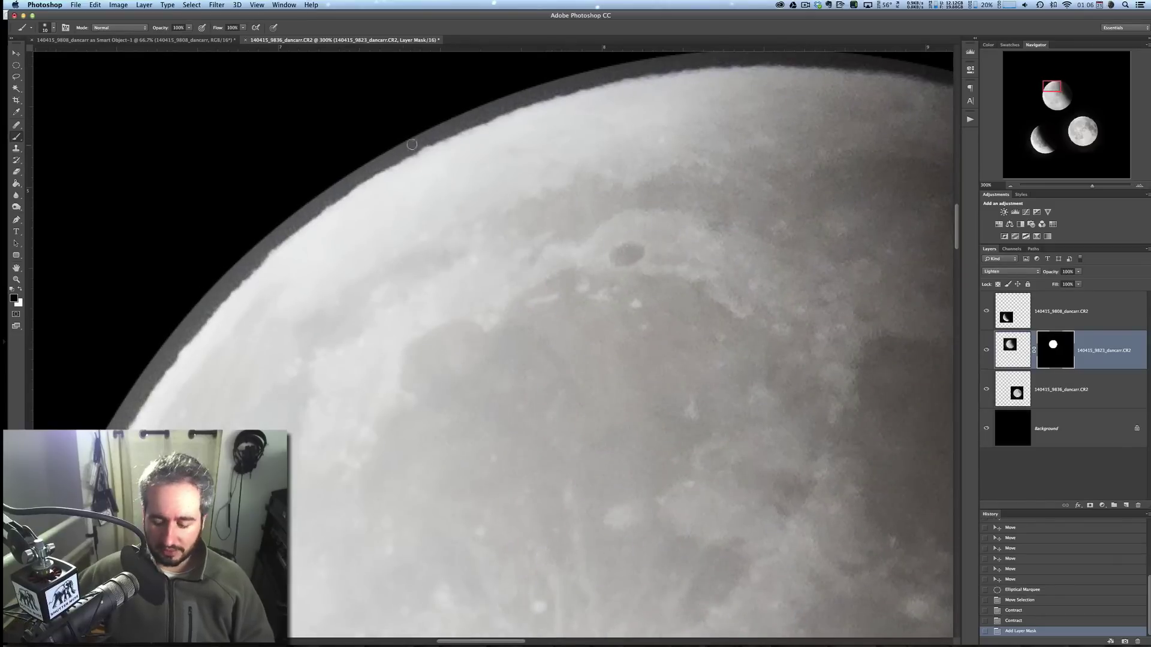
key(super+plus)
drag(602, 157, 479, 381)
mouse_move(383, 310)
mouse_down()
mouse_move(503, 278)
mouse_move(351, 312)
mouse_move(523, 267)
mouse_move(466, 268)
mouse_up()
mouse_move(342, 336)
mouse_down()
mouse_move(513, 286)
mouse_move(745, 259)
mouse_up()
Step: Mask the halo along the left rim, restore a stray cut with white, then view the whole moon
mouse_move(467, 295)
mouse_down()
mouse_move(601, 254)
mouse_move(827, 262)
mouse_up()
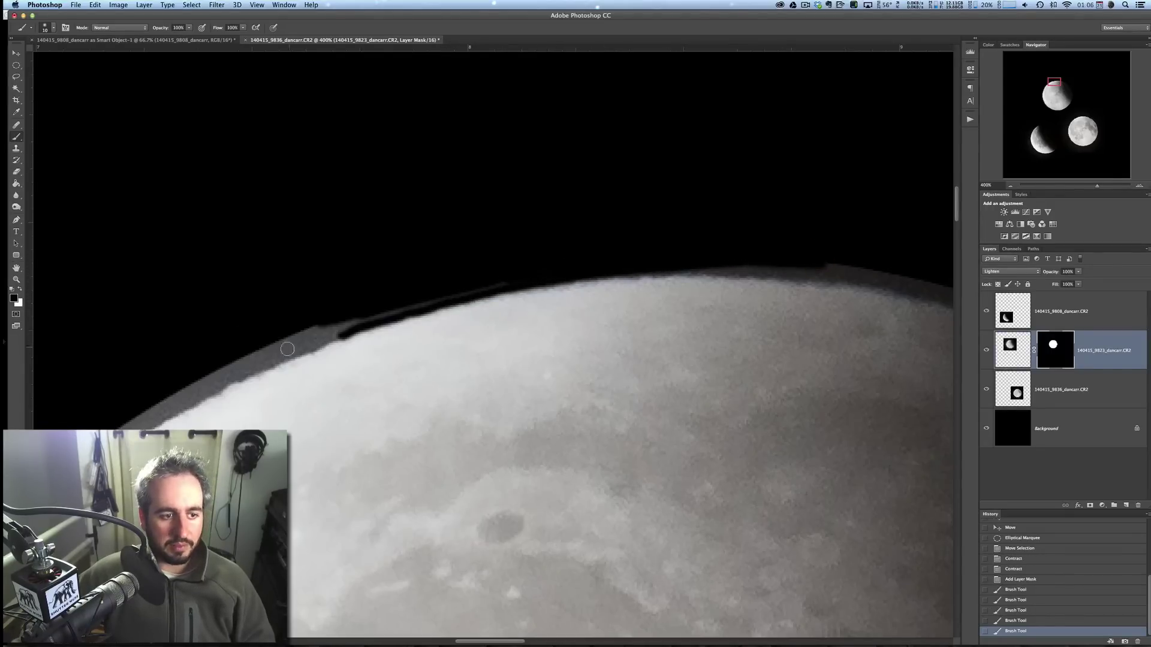
mouse_move(234, 369)
mouse_down()
mouse_move(298, 337)
mouse_move(210, 370)
mouse_move(404, 293)
mouse_up()
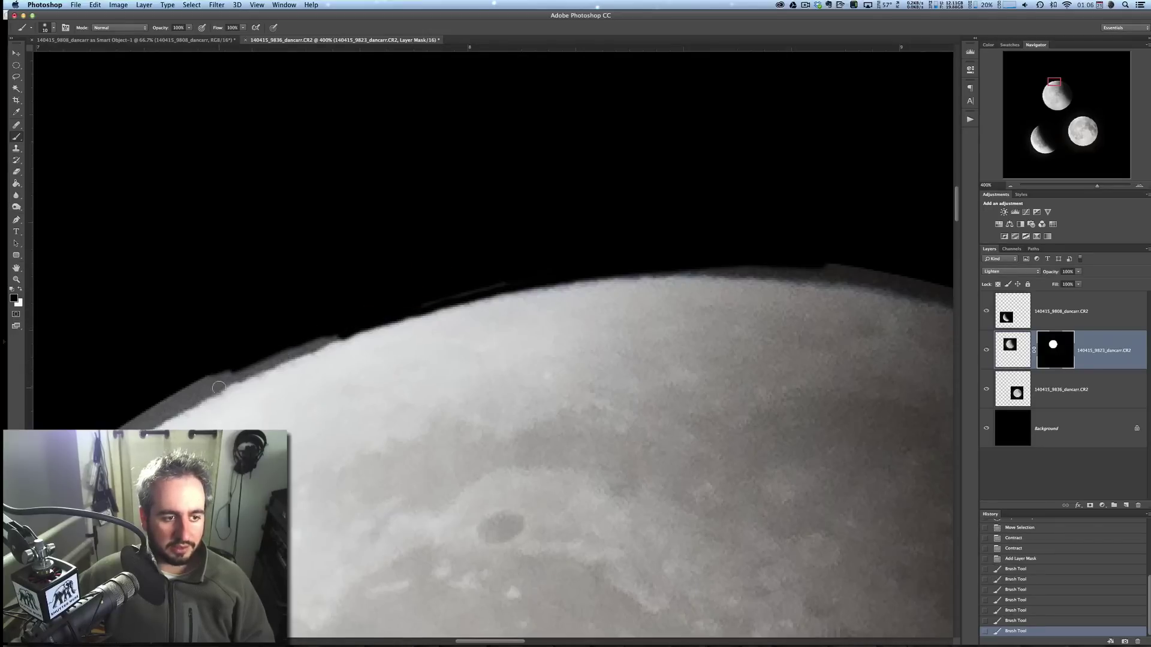
drag(219, 388, 352, 324)
drag(239, 367, 164, 466)
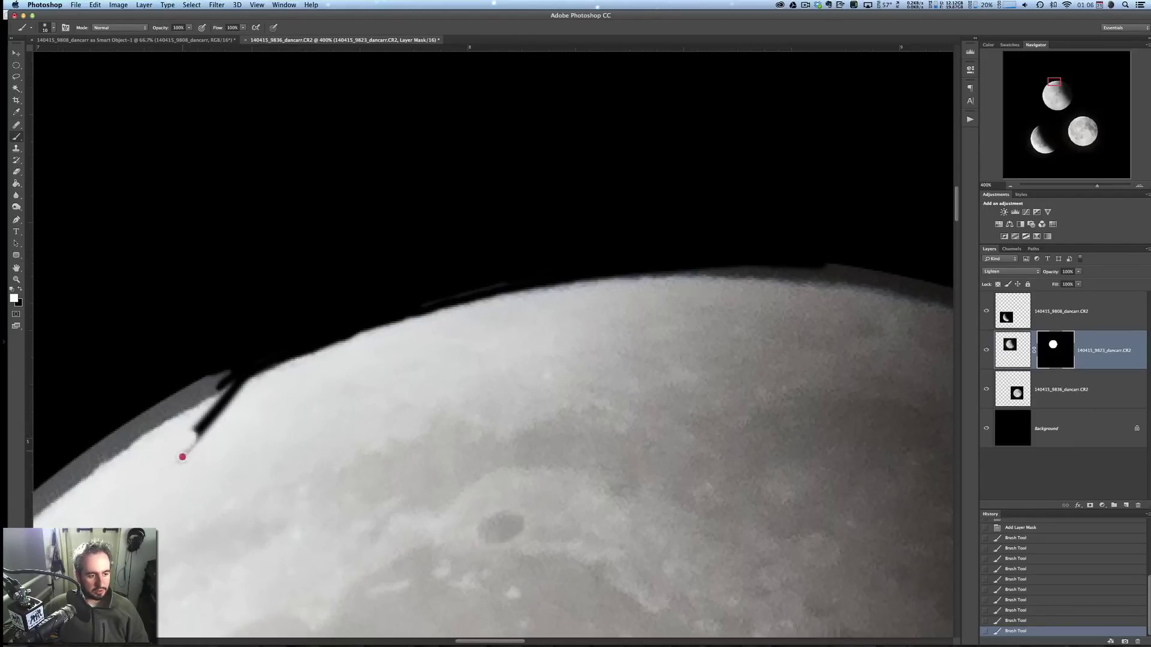
mouse_move(212, 403)
mouse_down()
mouse_move(239, 378)
mouse_move(207, 372)
mouse_move(223, 383)
mouse_move(254, 365)
mouse_move(158, 405)
mouse_move(193, 393)
mouse_move(180, 401)
mouse_up()
key(x)
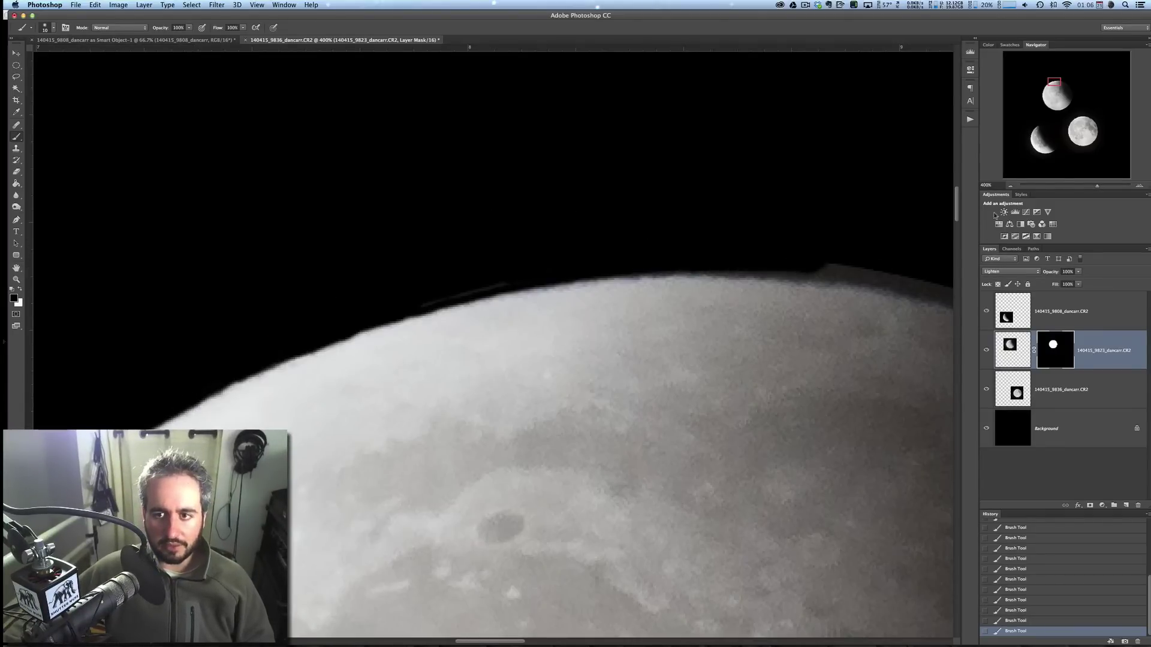
click(1011, 185)
click(1011, 186)
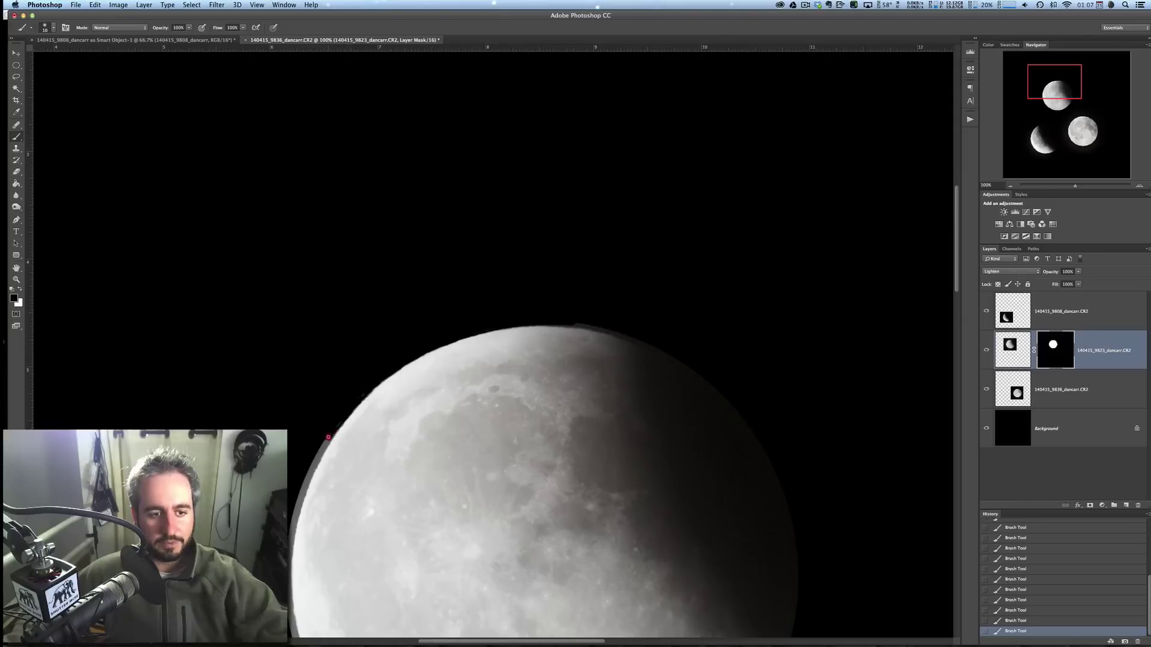
click(1008, 186)
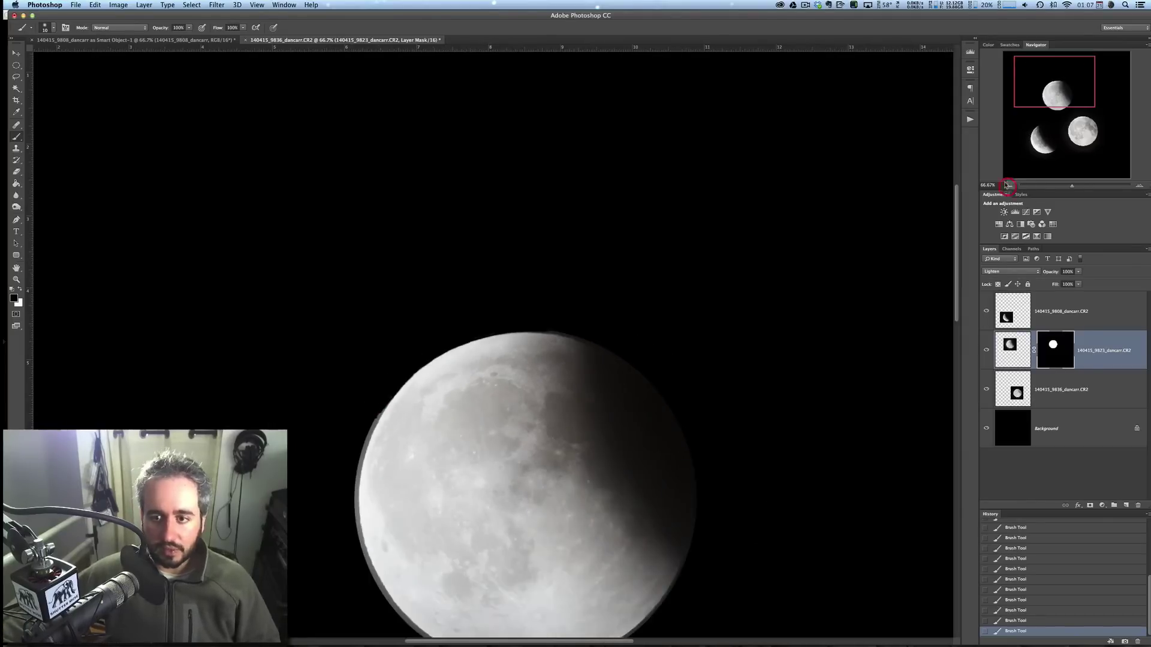
click(1008, 186)
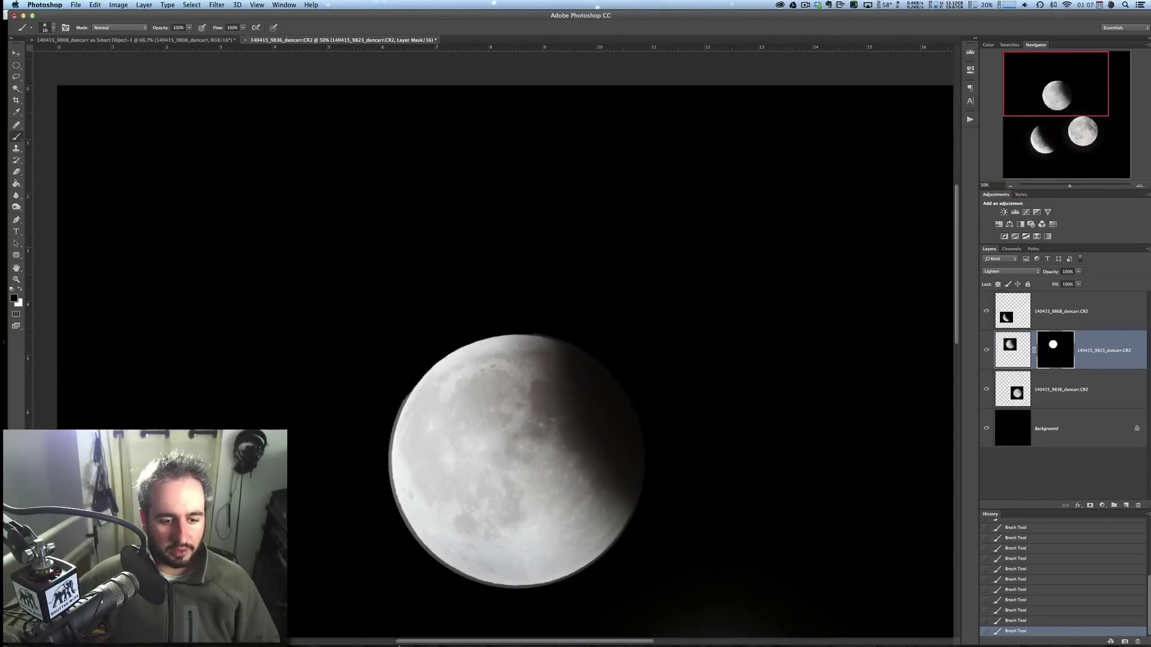
Step: Clear Lightroom's colour-label filter and open the composite photo in Photoshop CC, editing the original
click(440, 626)
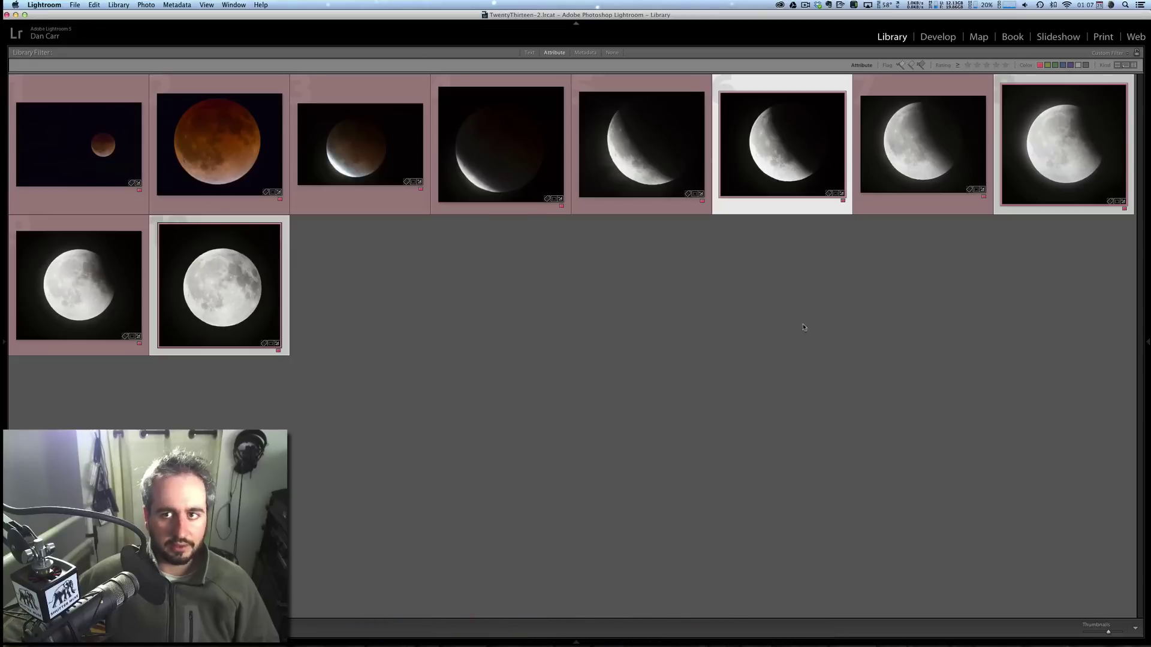
click(1086, 64)
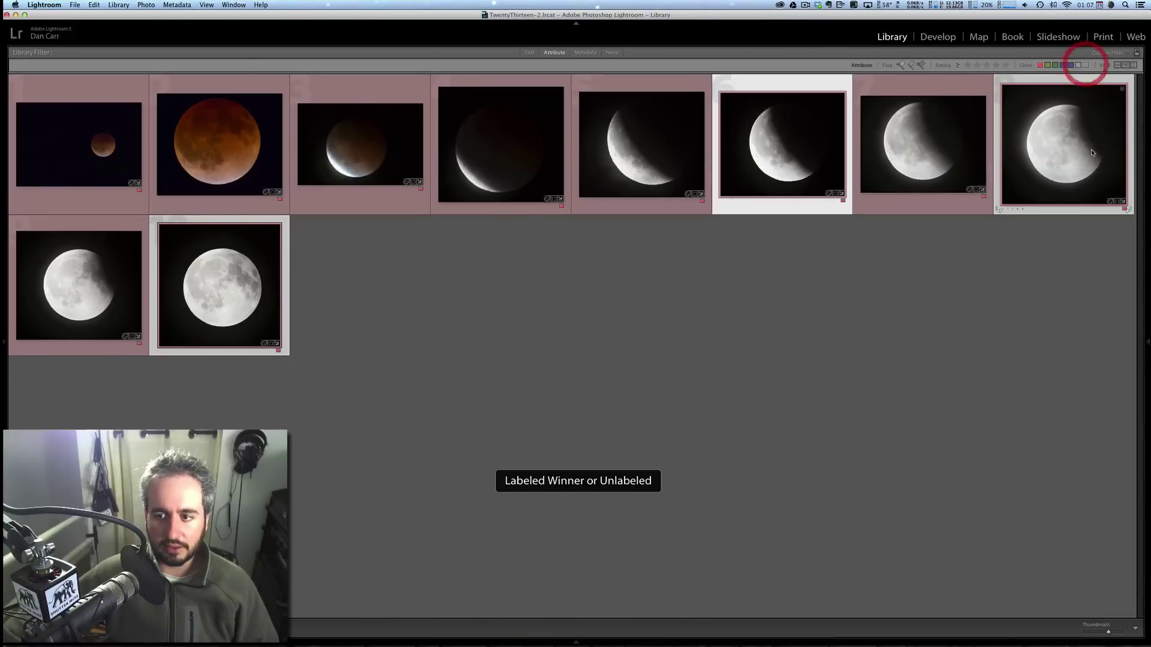
drag(1140, 442, 1140, 554)
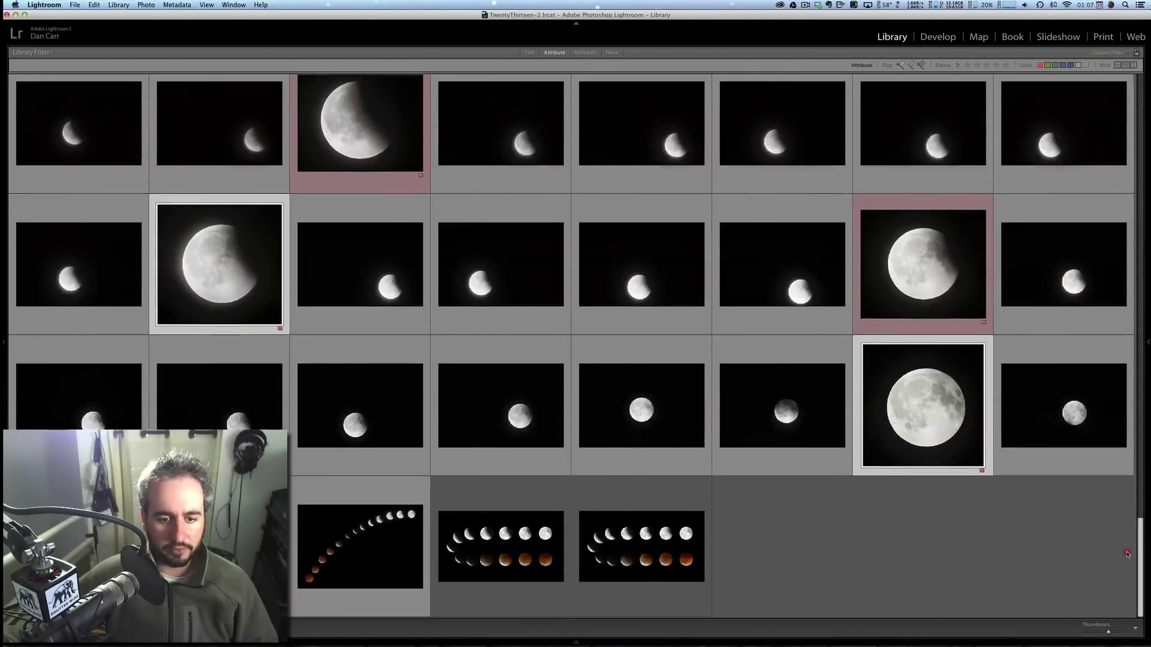
click(620, 495)
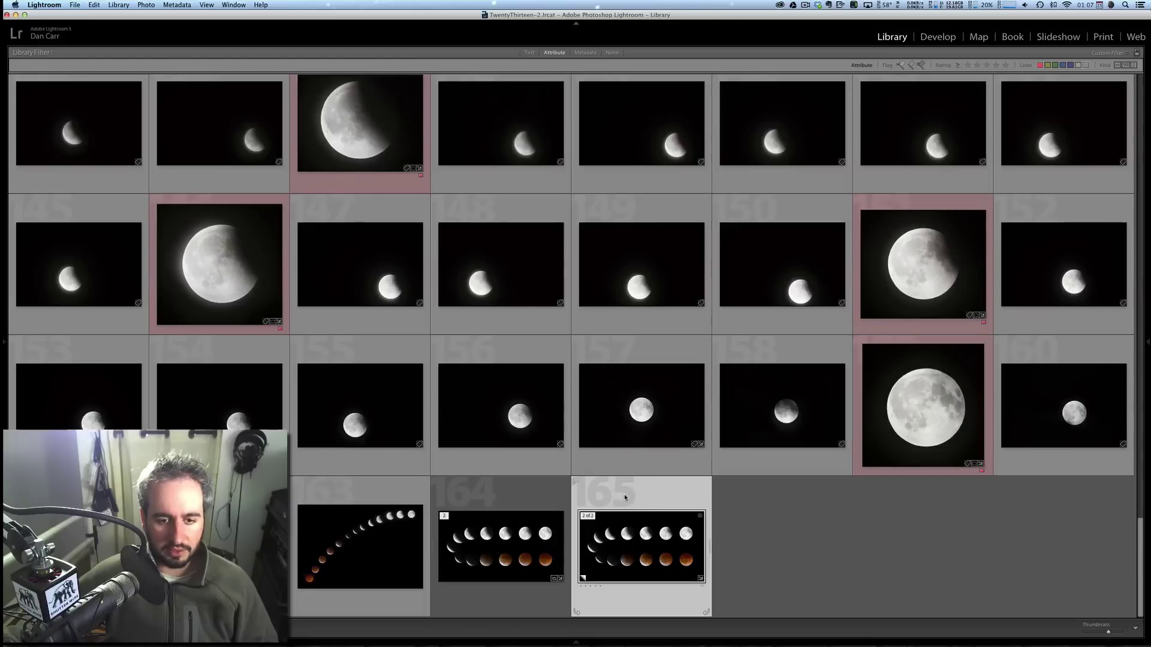
right_click(621, 495)
mouse_move(724, 451)
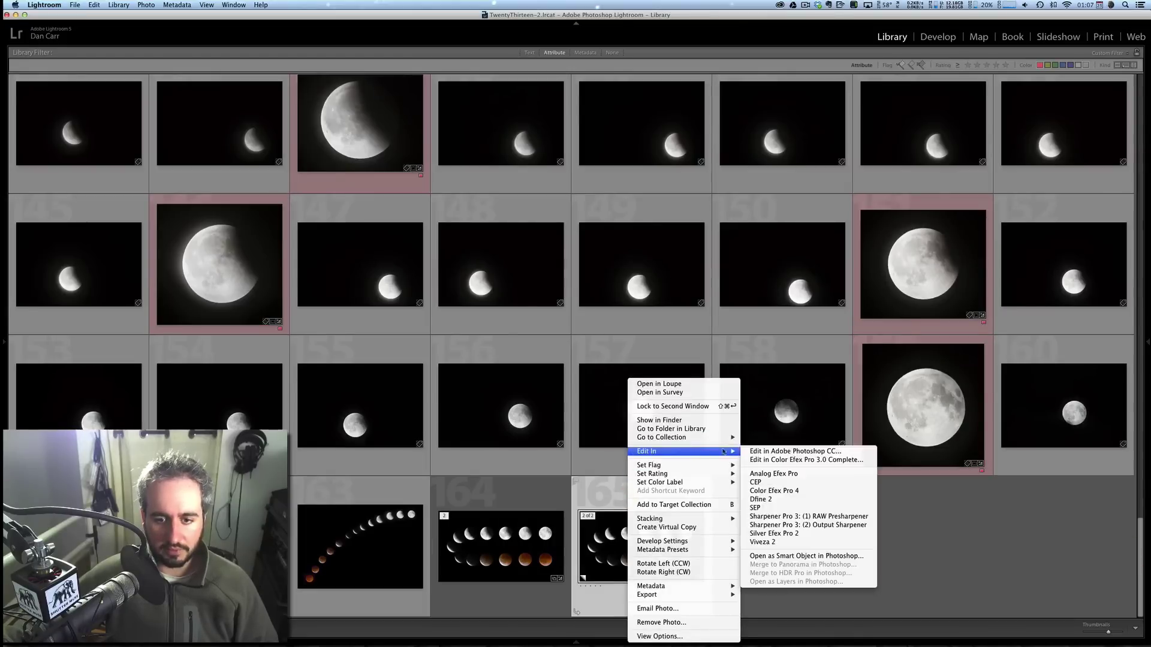
click(796, 453)
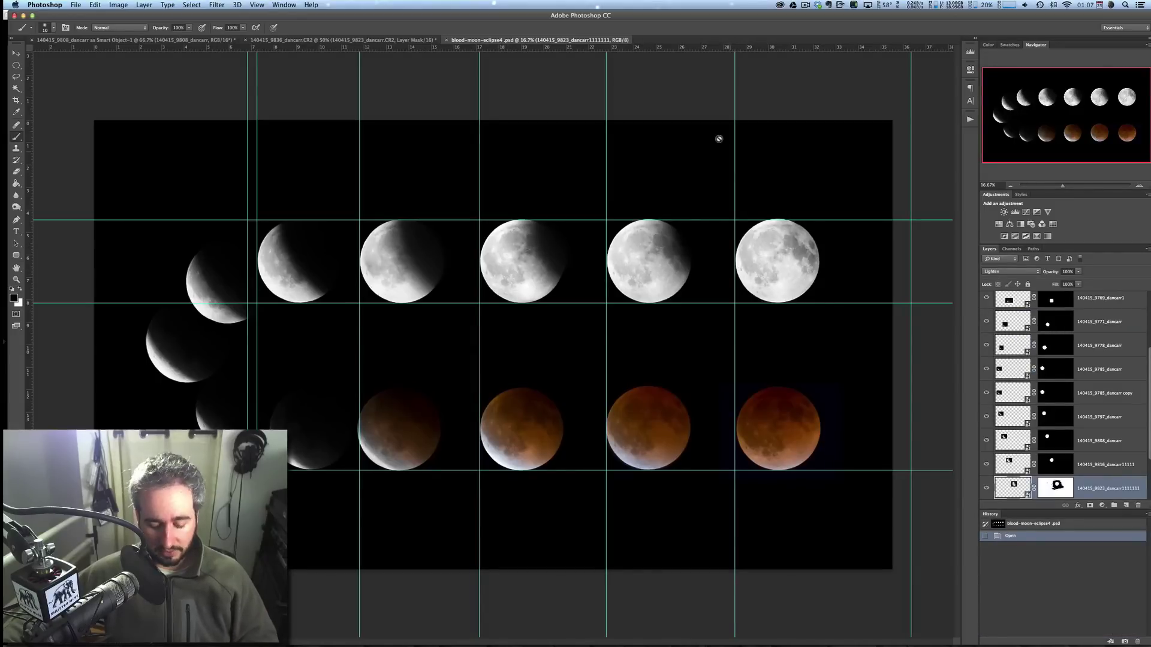
Step: Hide the guides and zoom to 50% to inspect the brightest moons
key(super+semicolon)
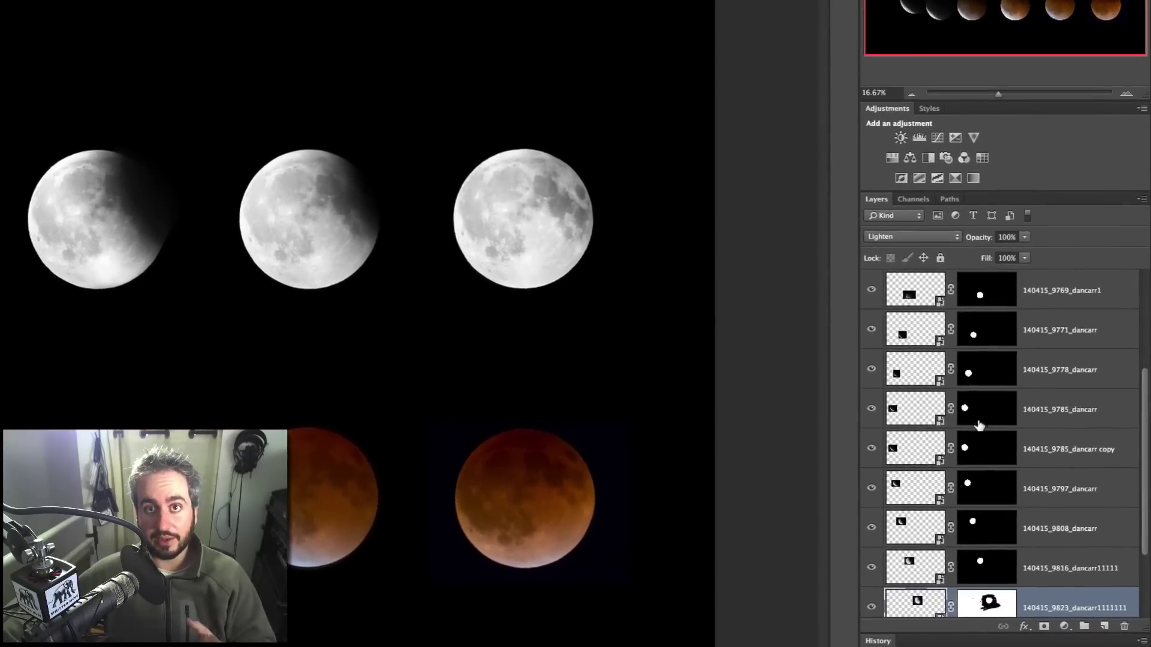
click(1126, 94)
click(1126, 94)
click(1126, 94)
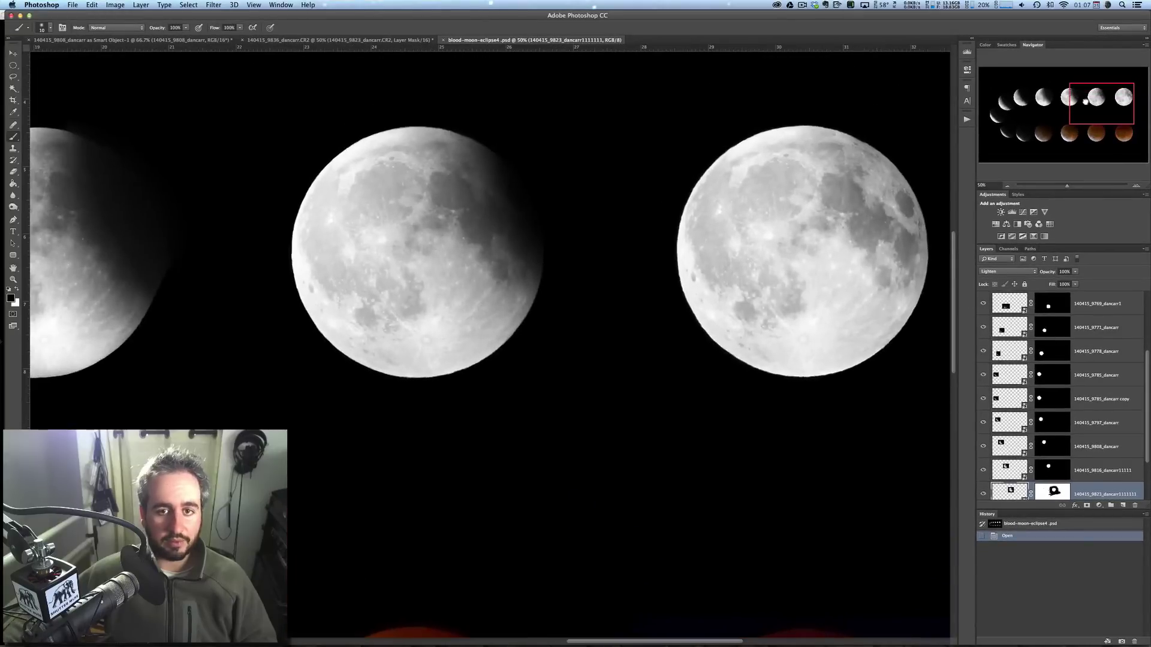
drag(1085, 102, 1110, 114)
Step: Zoom back out to the whole composite and switch to Lightroom
click(1007, 188)
click(1007, 187)
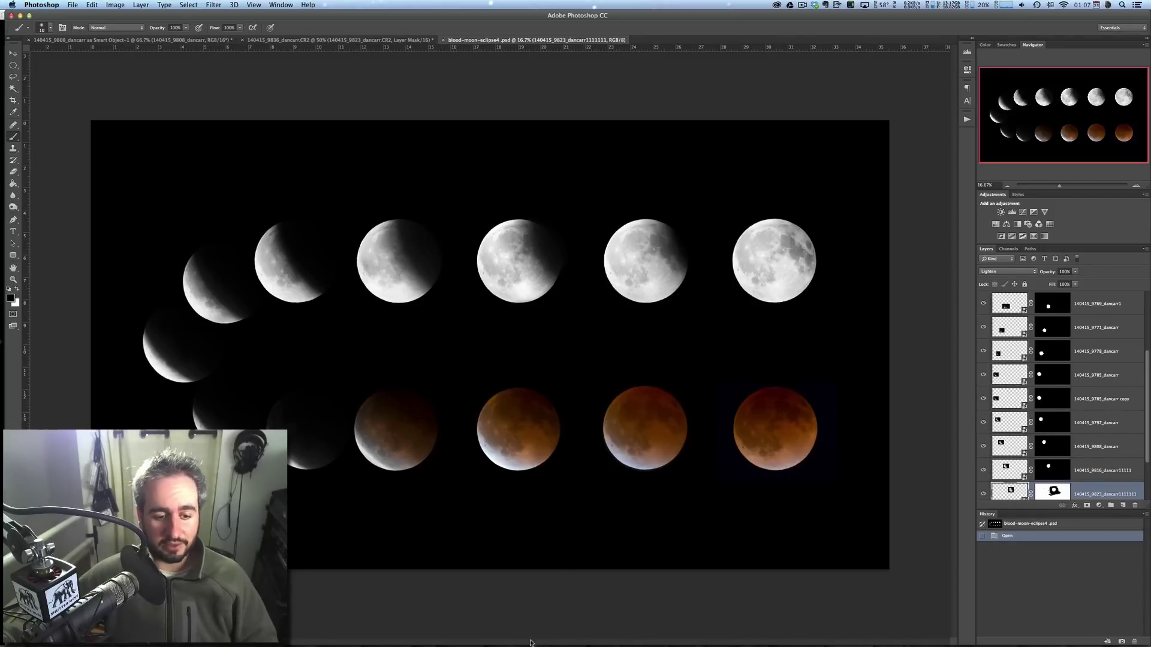
mouse_move(530, 642)
click(445, 628)
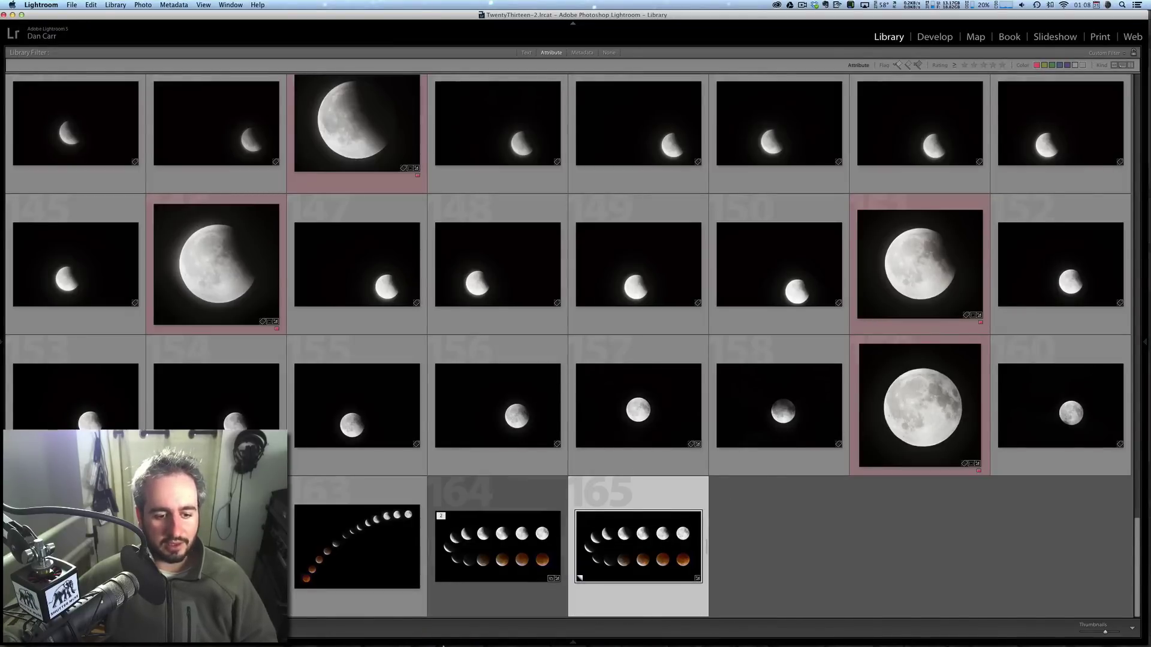
Step: Switch from Lightroom back to Photoshop showing the blood-moon-eclipse4.psd composite
mouse_move(576, 644)
click(466, 626)
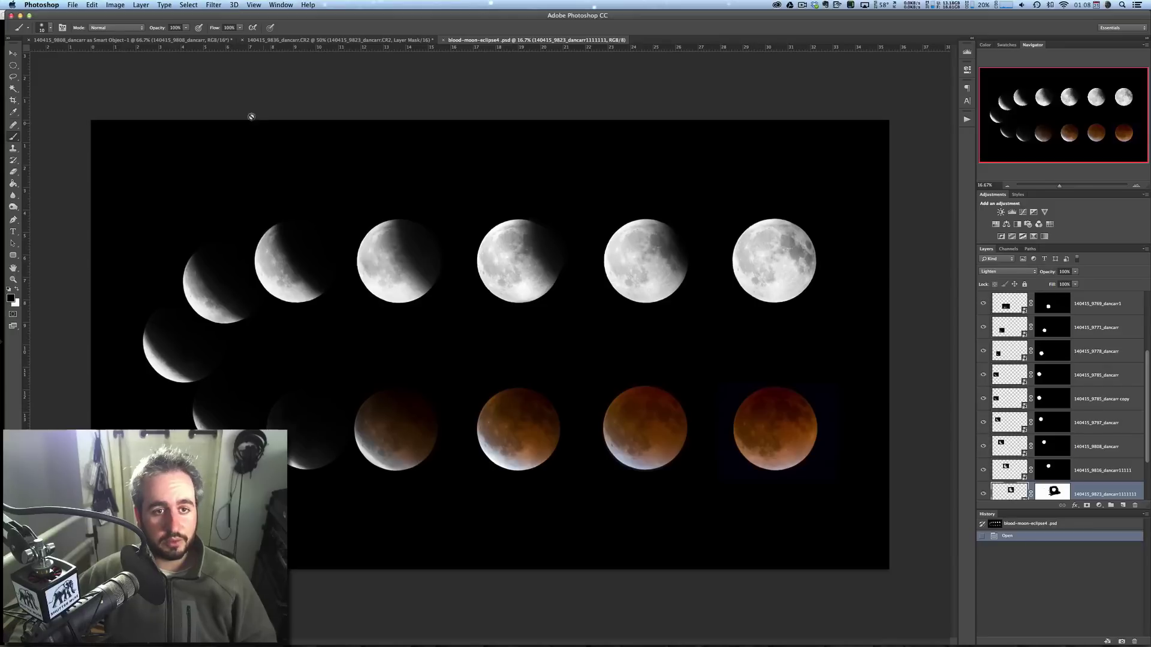
click(72, 7)
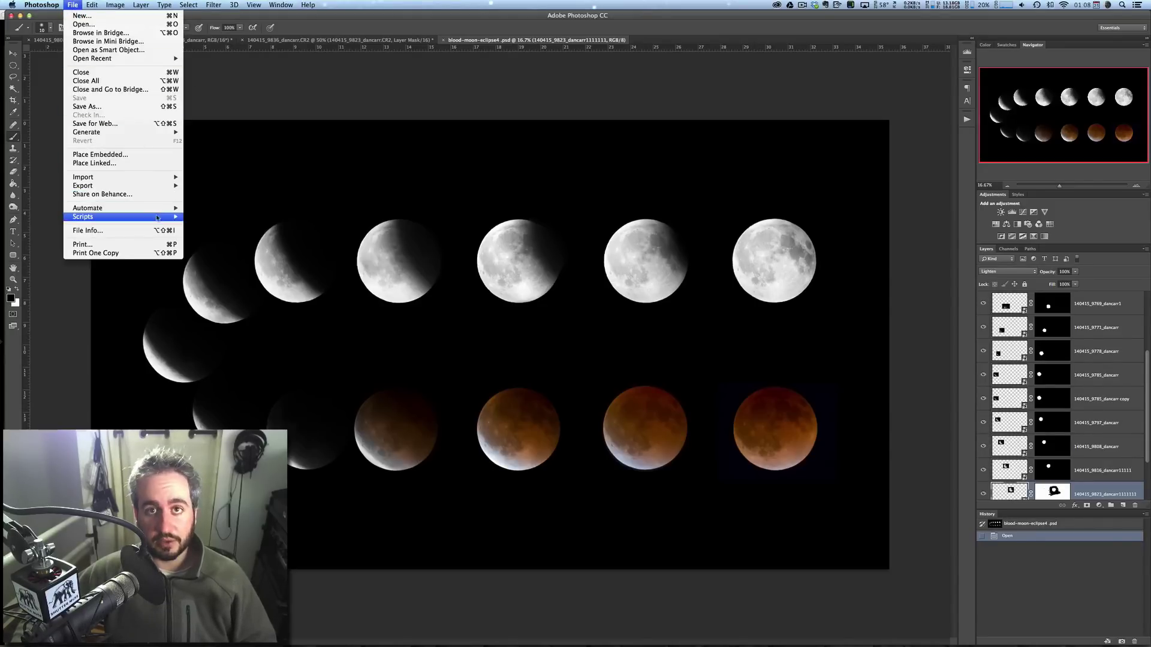
mouse_move(160, 220)
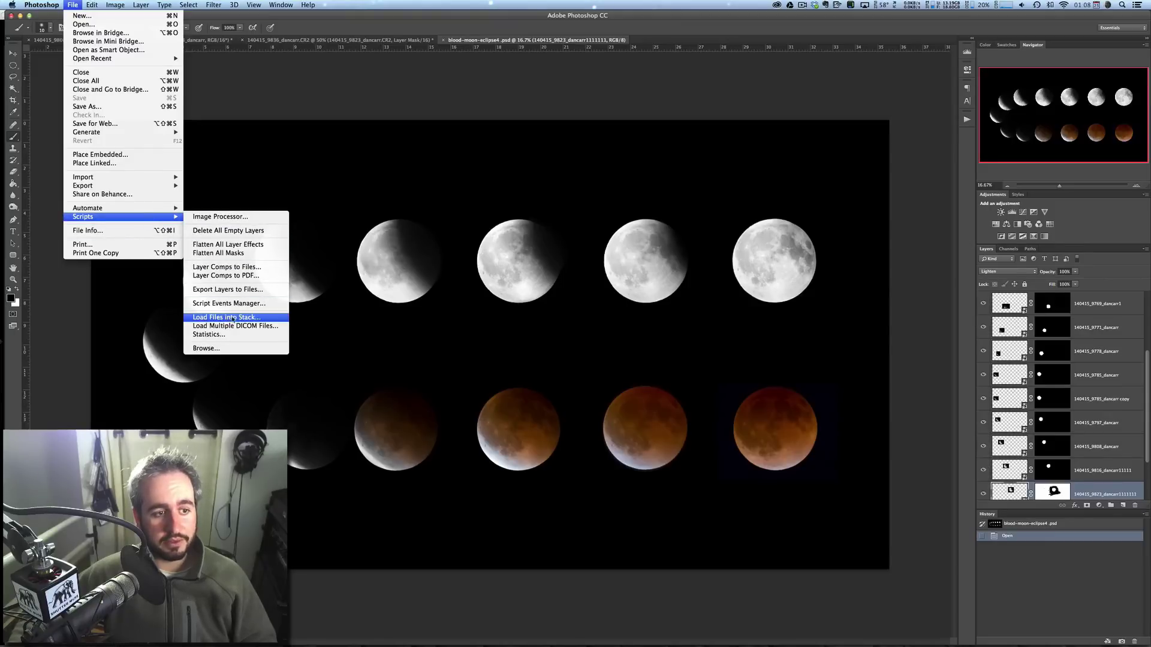
click(237, 319)
click(582, 299)
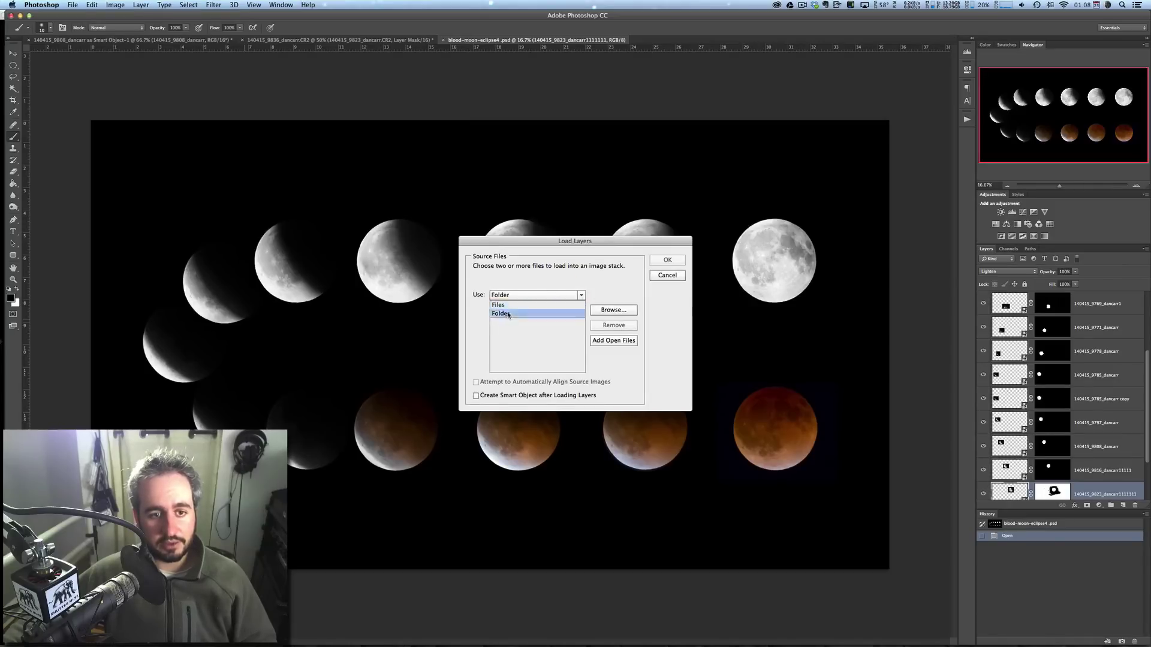
click(516, 306)
click(613, 309)
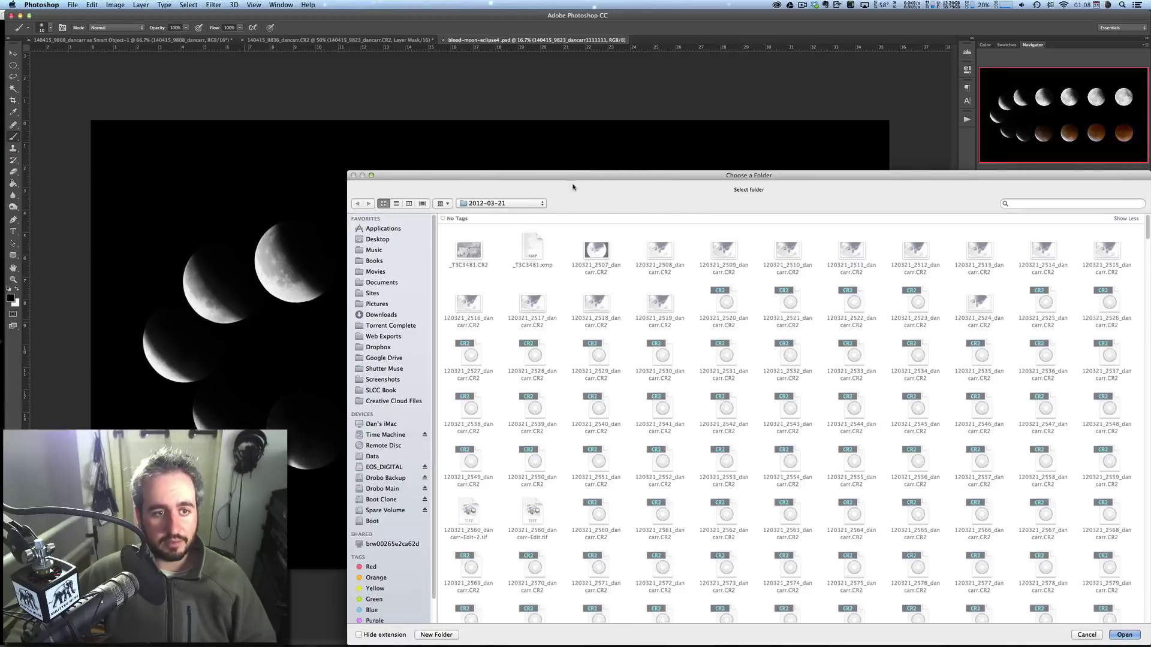
key(super+shift+d)
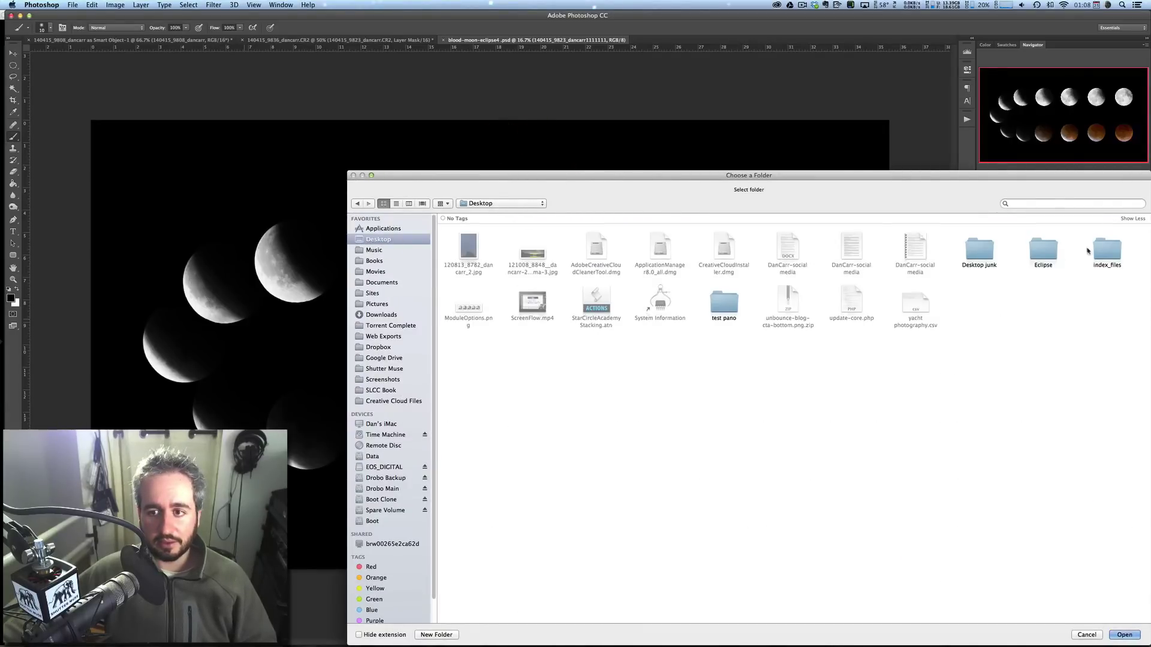
double_click(1043, 249)
drag(561, 168, 423, 83)
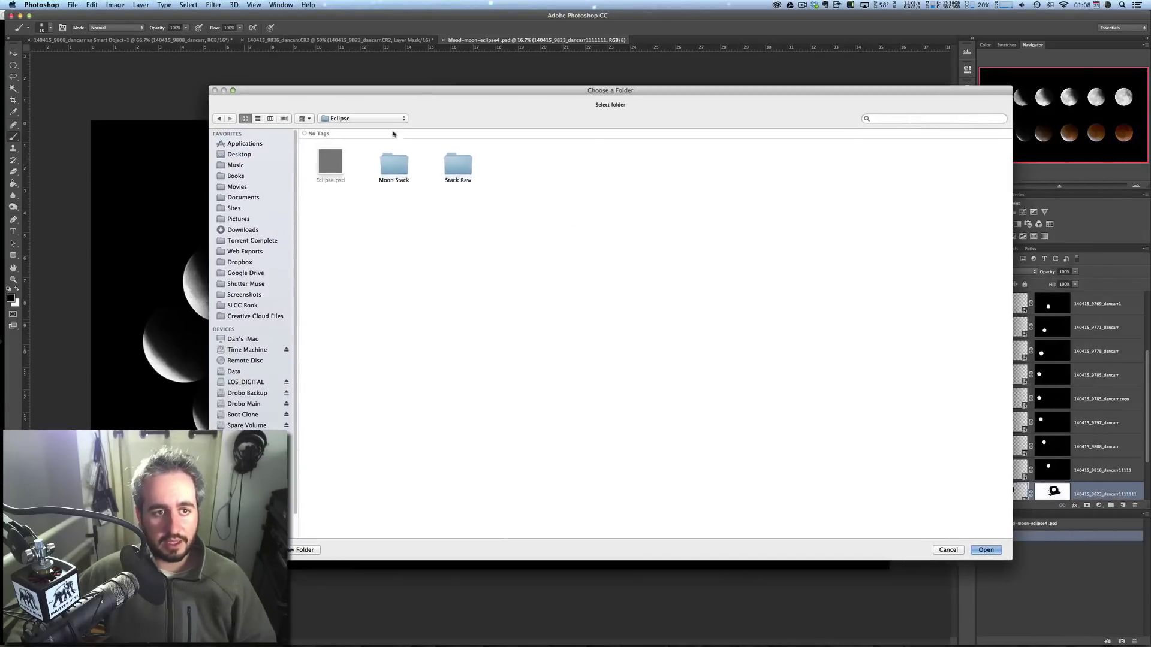
click(393, 163)
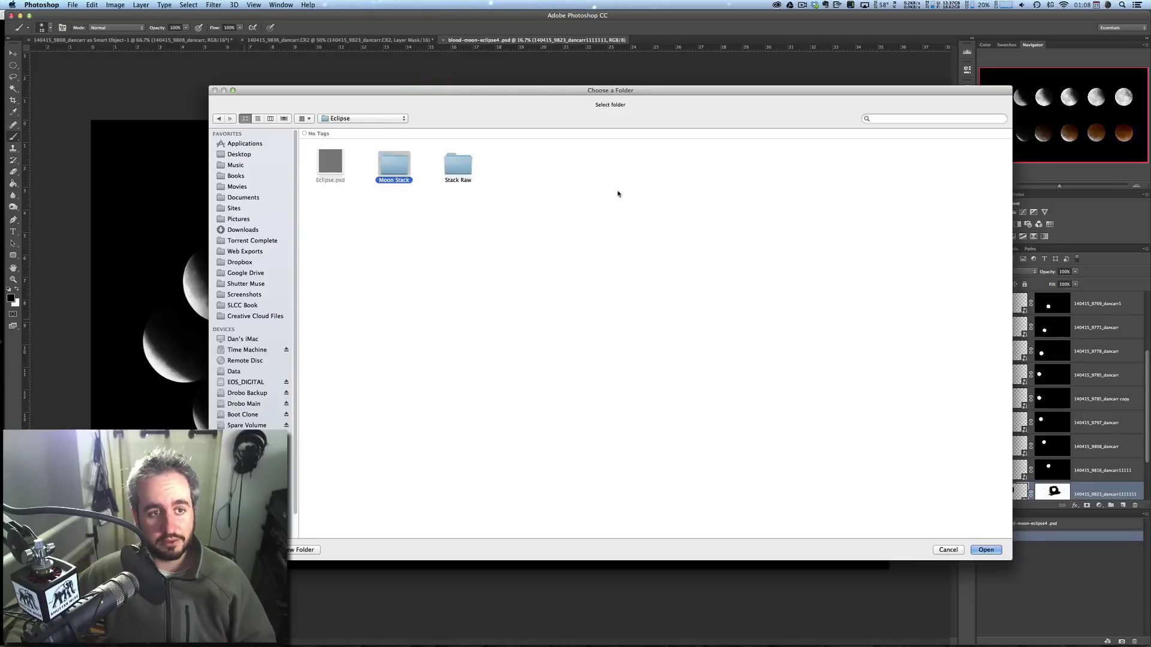
click(987, 549)
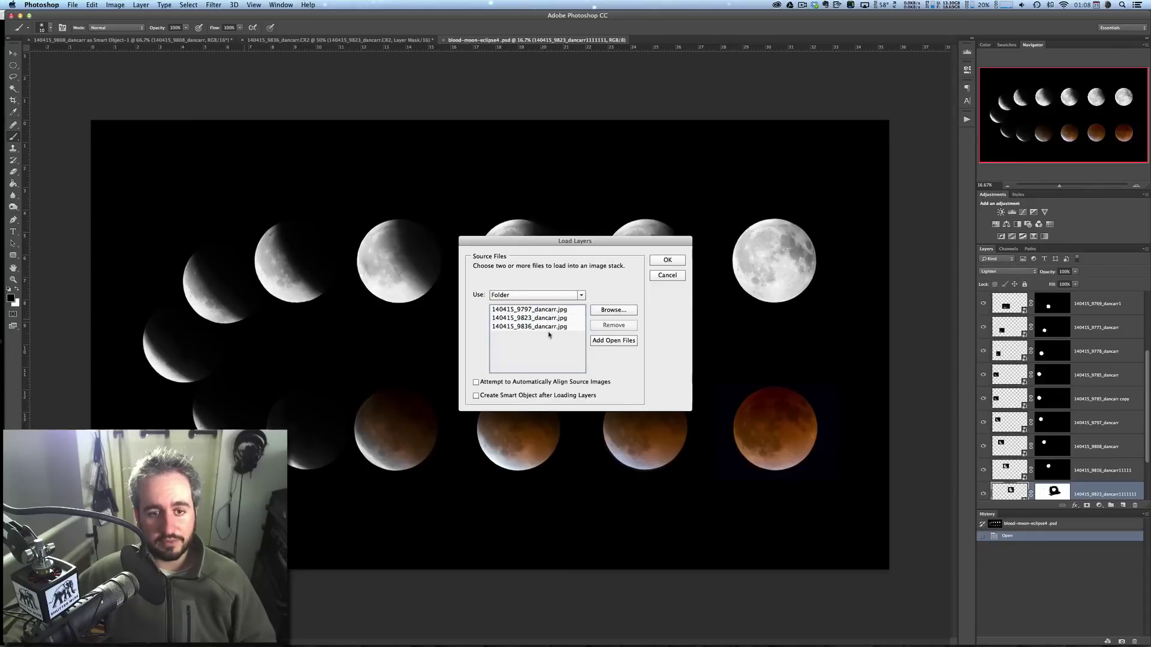
click(668, 261)
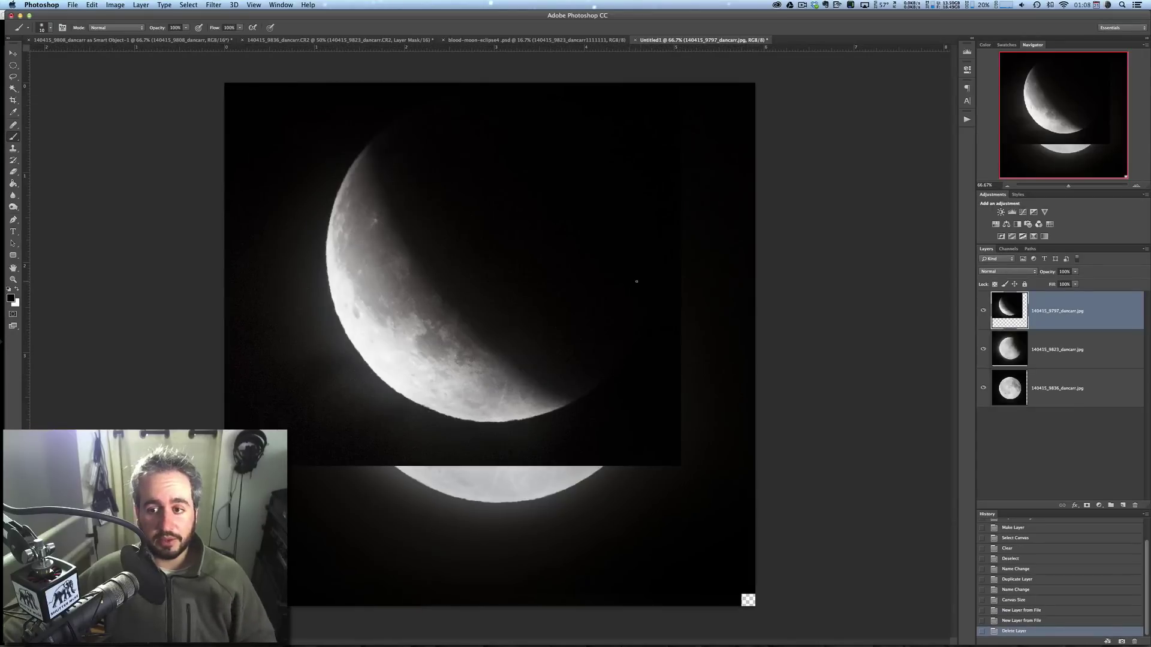
click(982, 309)
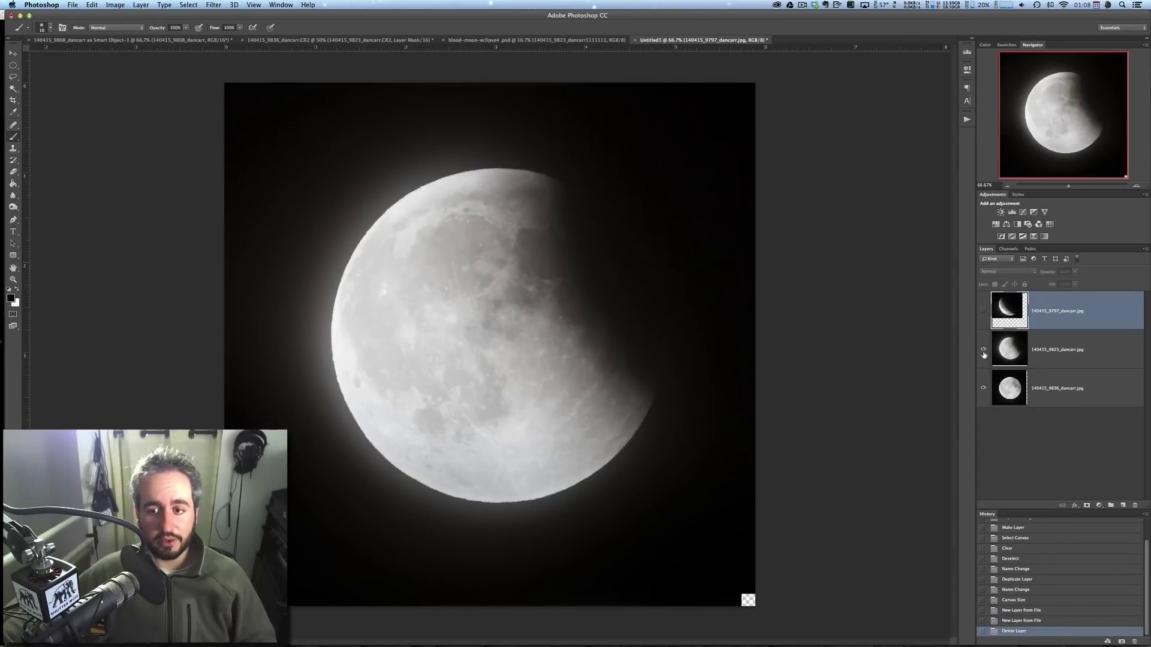
click(983, 349)
click(983, 388)
click(983, 388)
click(982, 349)
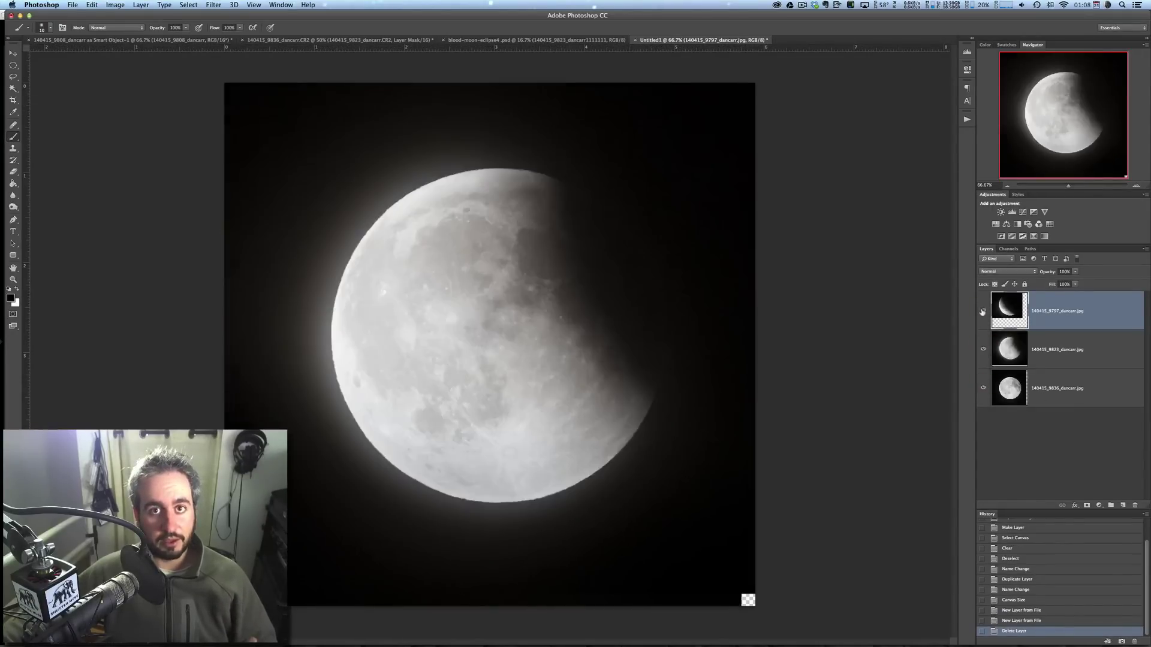
click(983, 310)
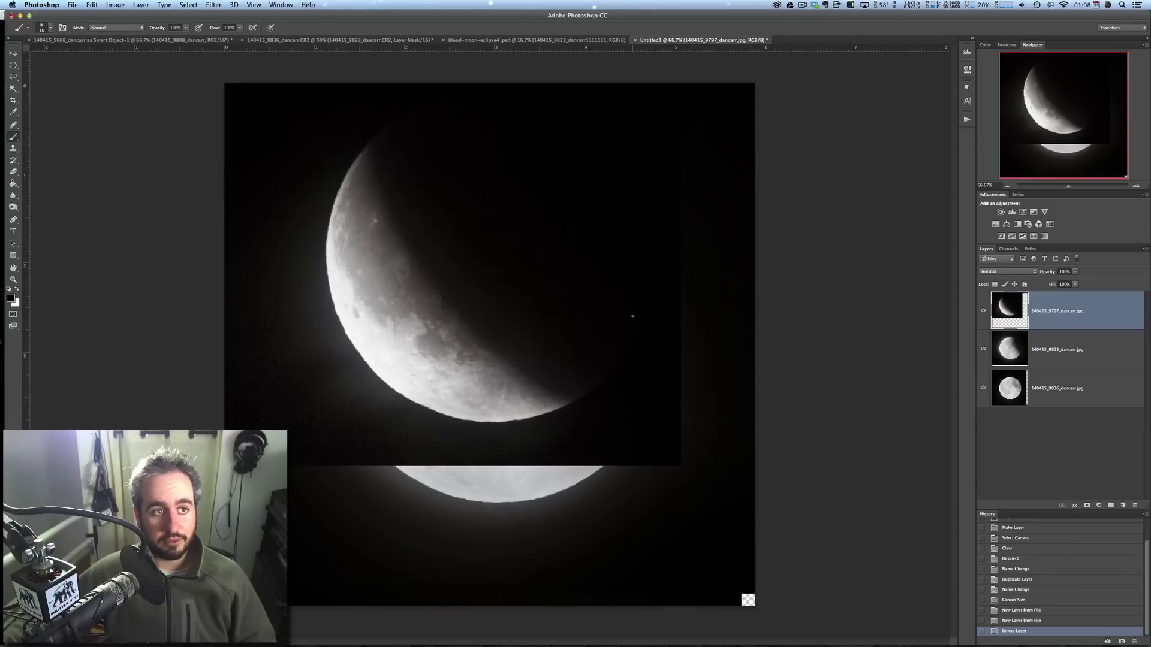
Step: Discard the untitled test stack, then load the three Moon Stack JPEGs from Bridge as Photoshop layers
key(super+w)
click(530, 201)
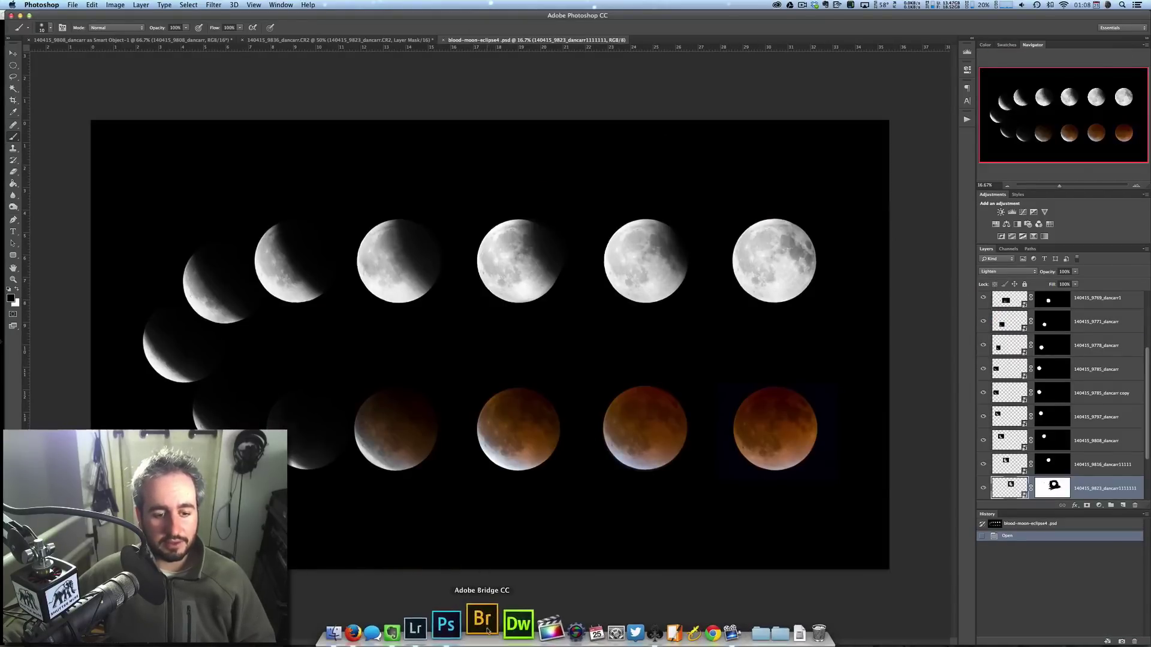
click(485, 634)
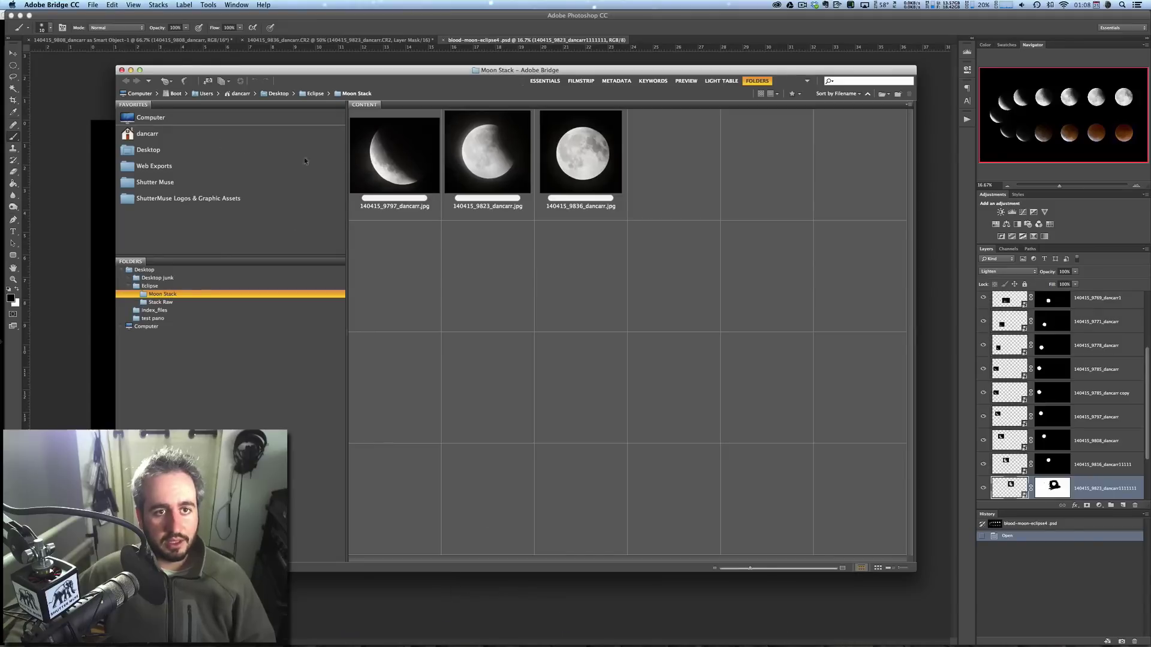
drag(521, 70, 488, 93)
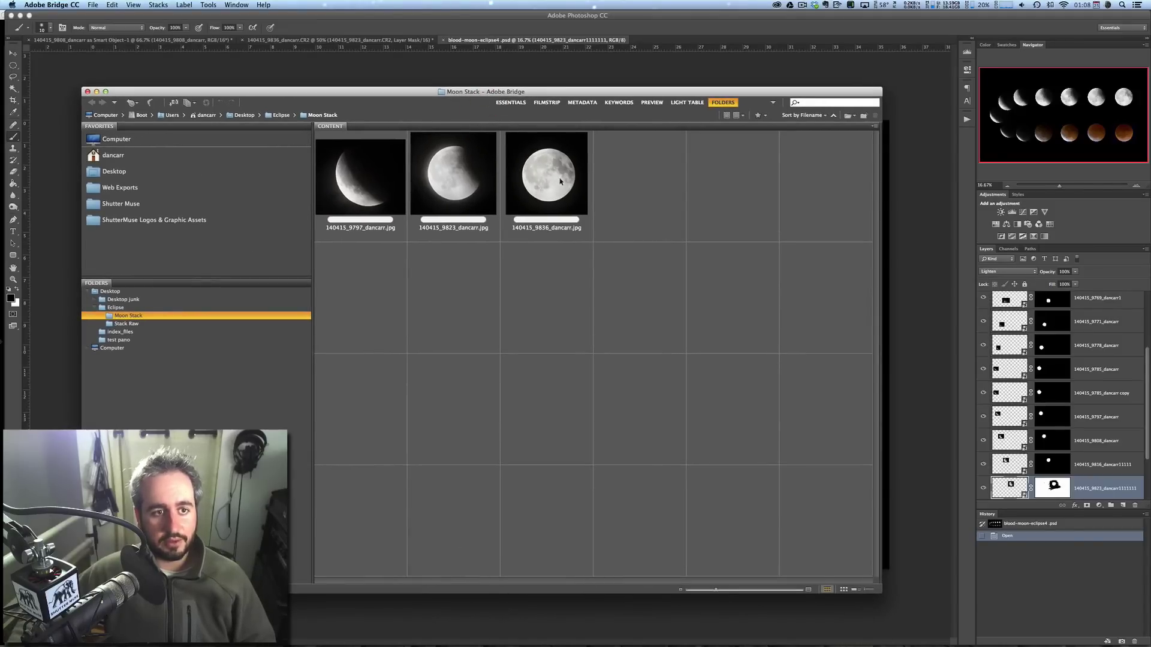
click(373, 175)
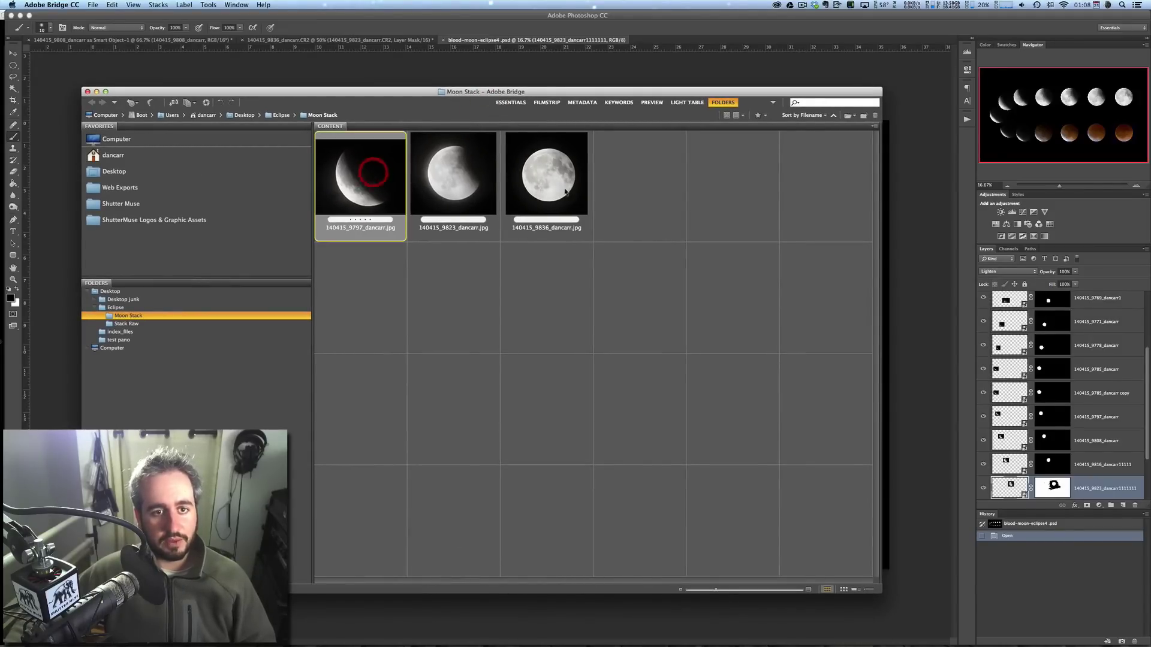
shift+click(546, 179)
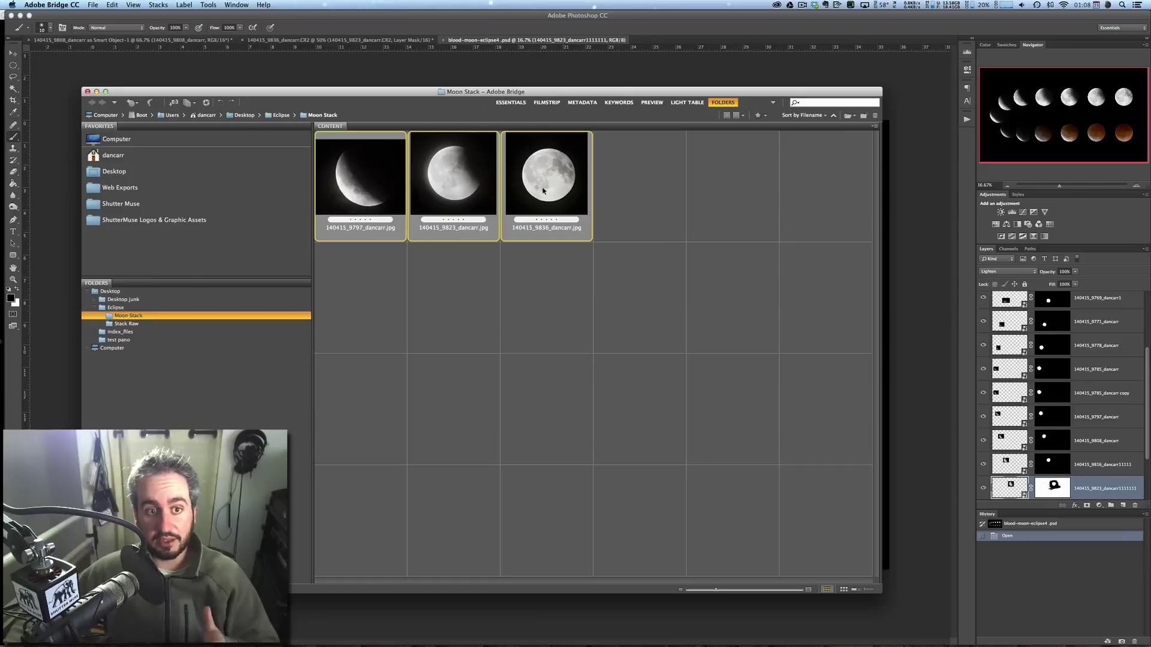
click(208, 5)
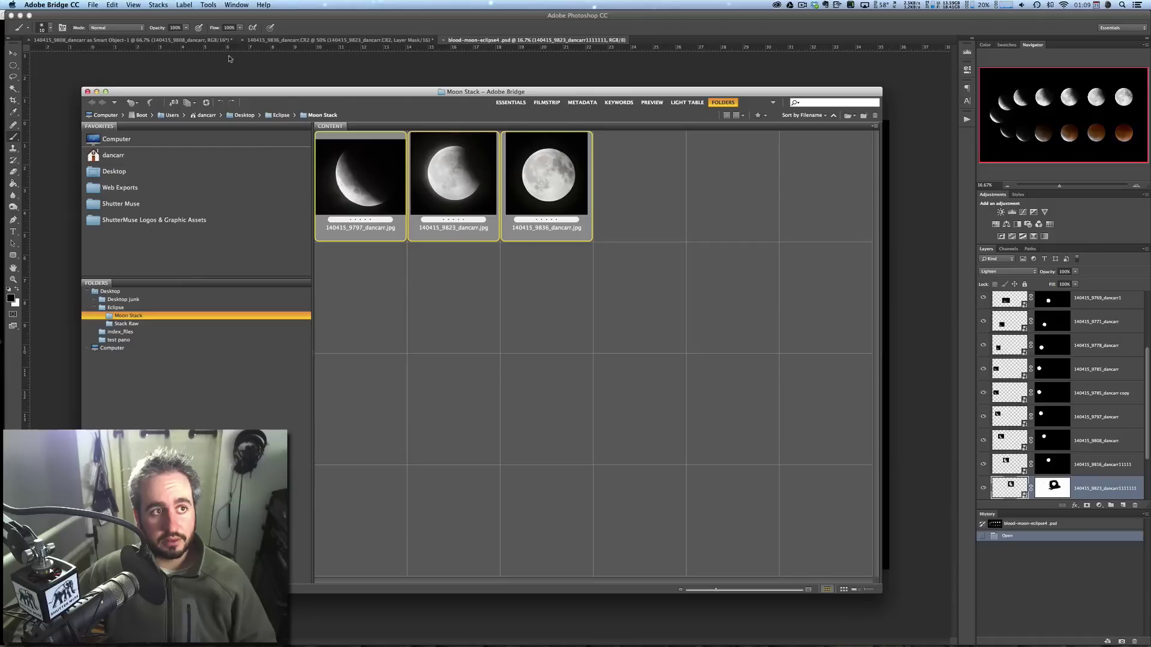
click(209, 6)
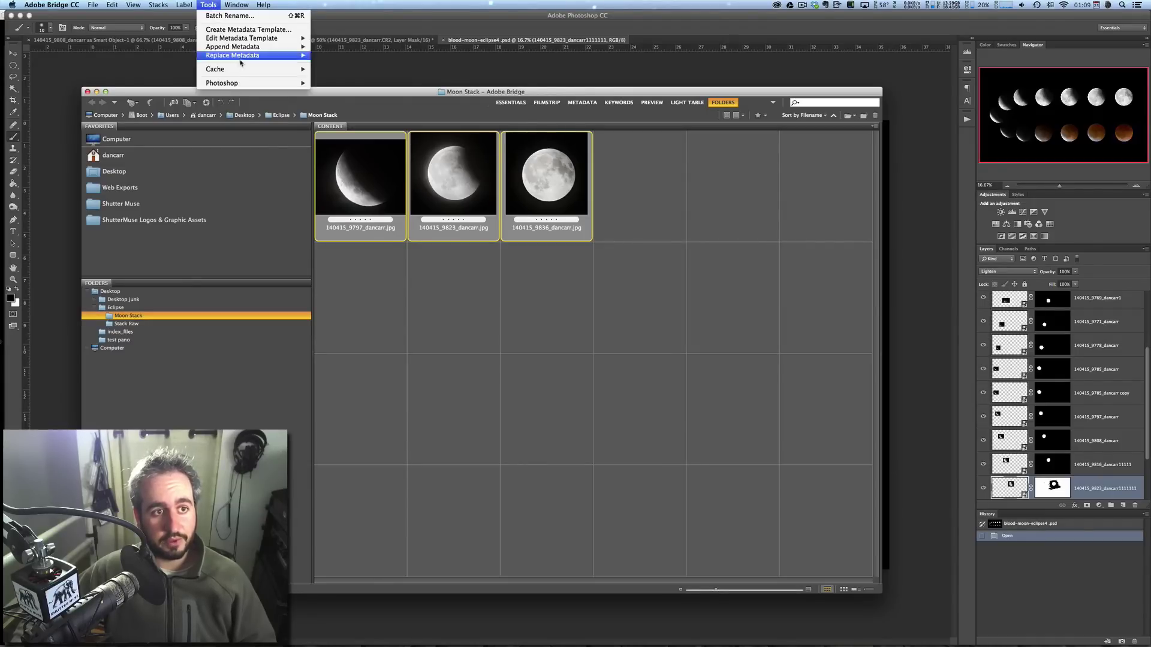
mouse_move(239, 83)
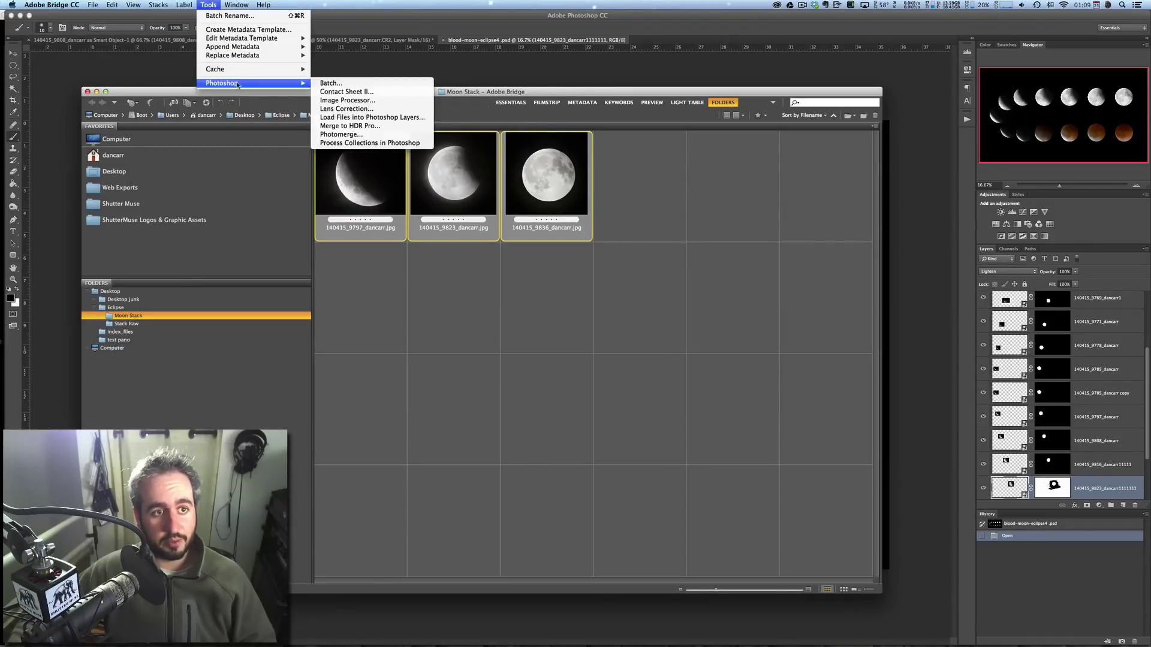
click(391, 118)
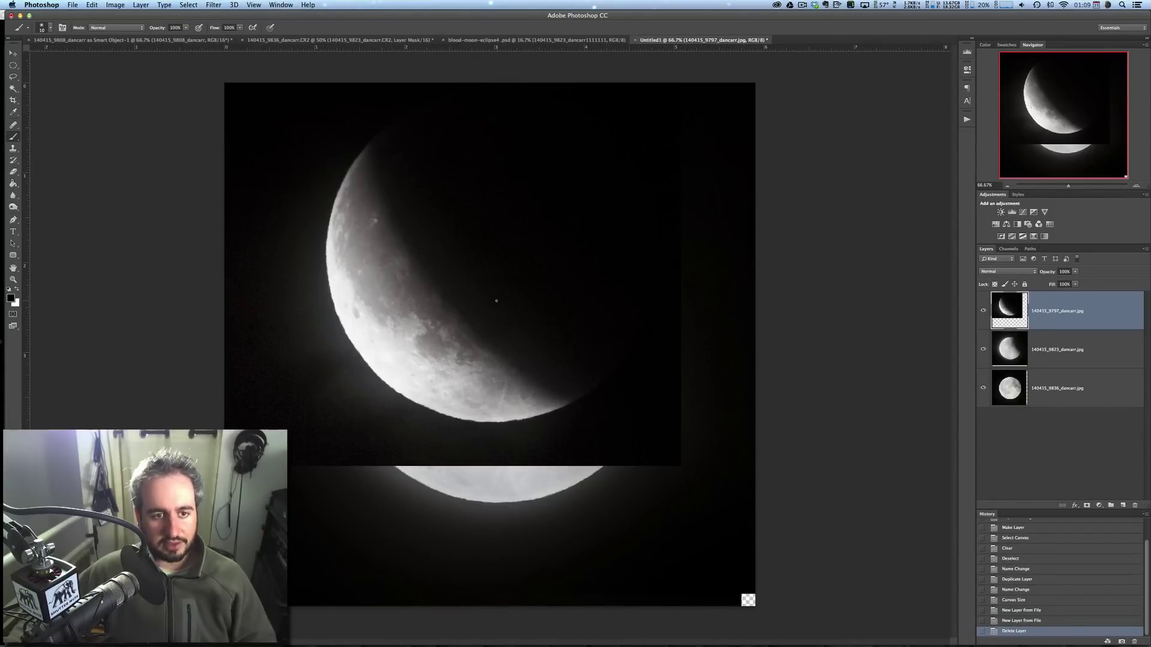
Step: Align the top crescent-moon layer with the Move tool, then return to blood-moon-eclipse4.psd
key(v)
mouse_move(455, 310)
mouse_down()
mouse_move(428, 419)
mouse_move(498, 318)
mouse_move(489, 311)
mouse_up()
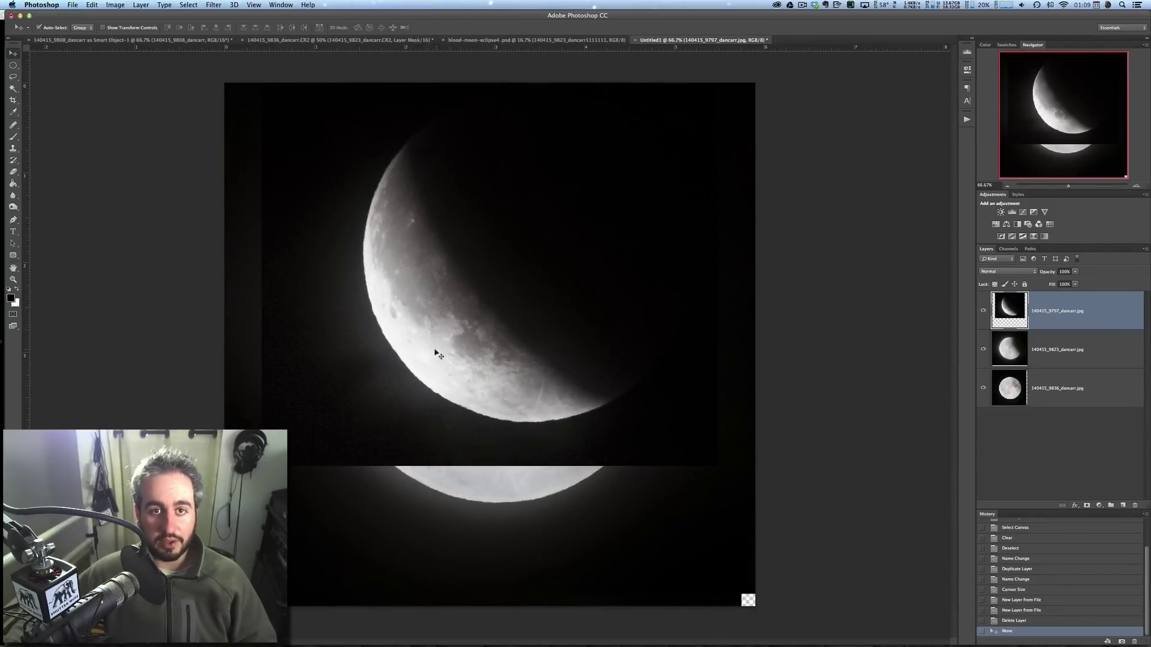
drag(446, 303, 504, 277)
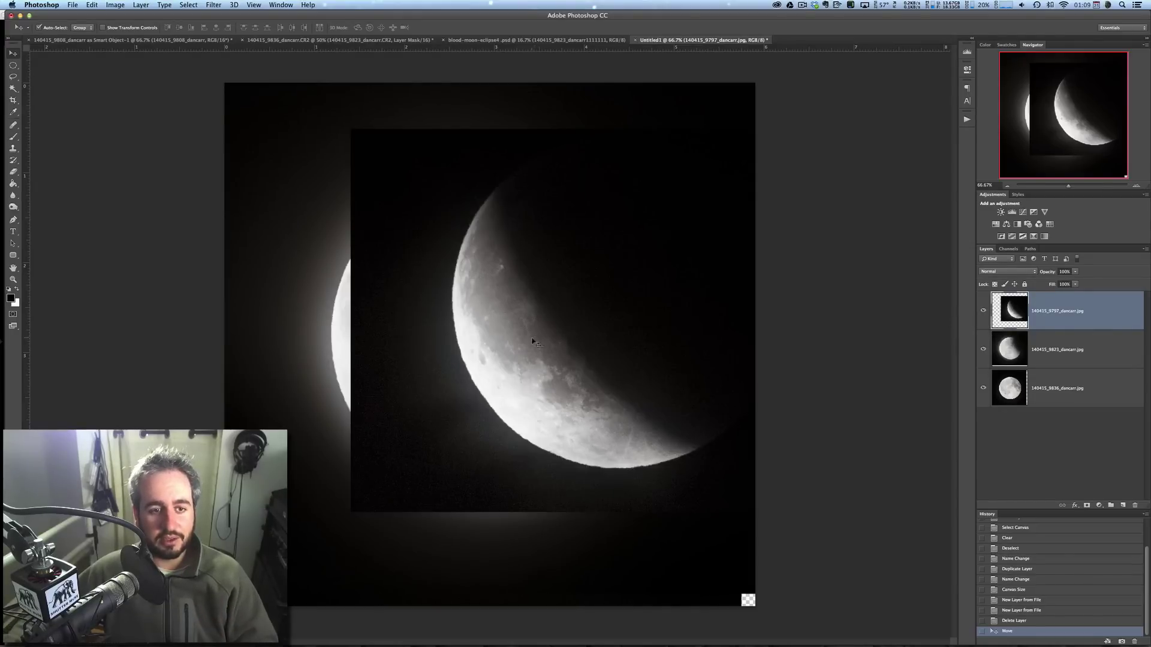
drag(532, 340, 461, 352)
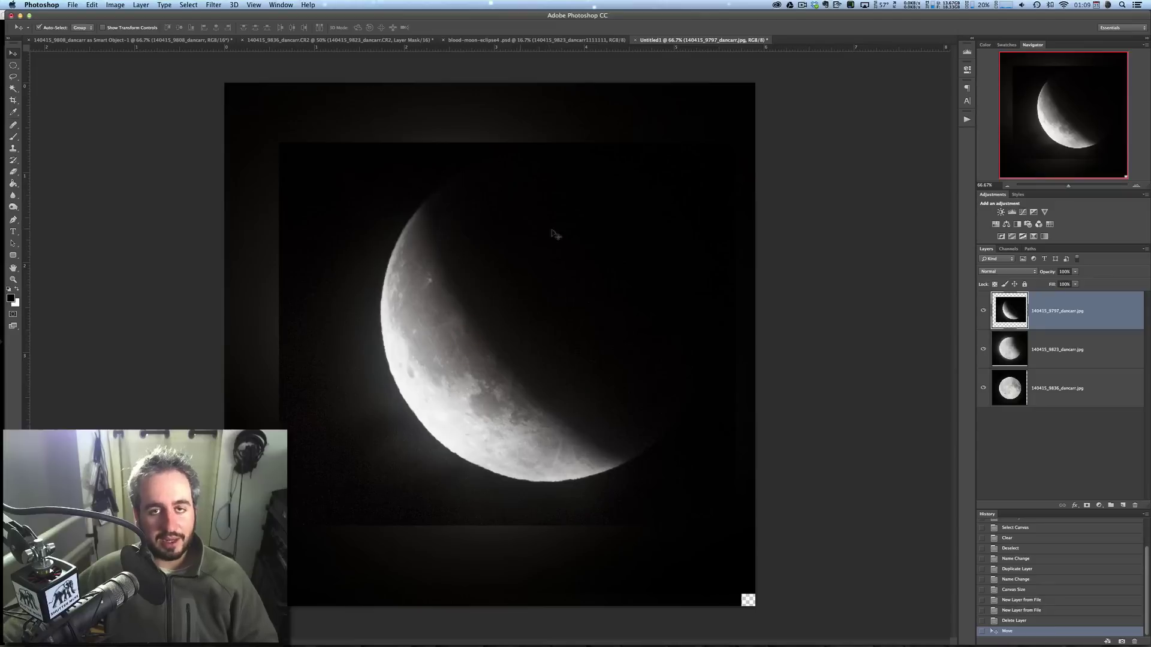
drag(478, 309, 513, 282)
key(ctrl+shift+Tab)
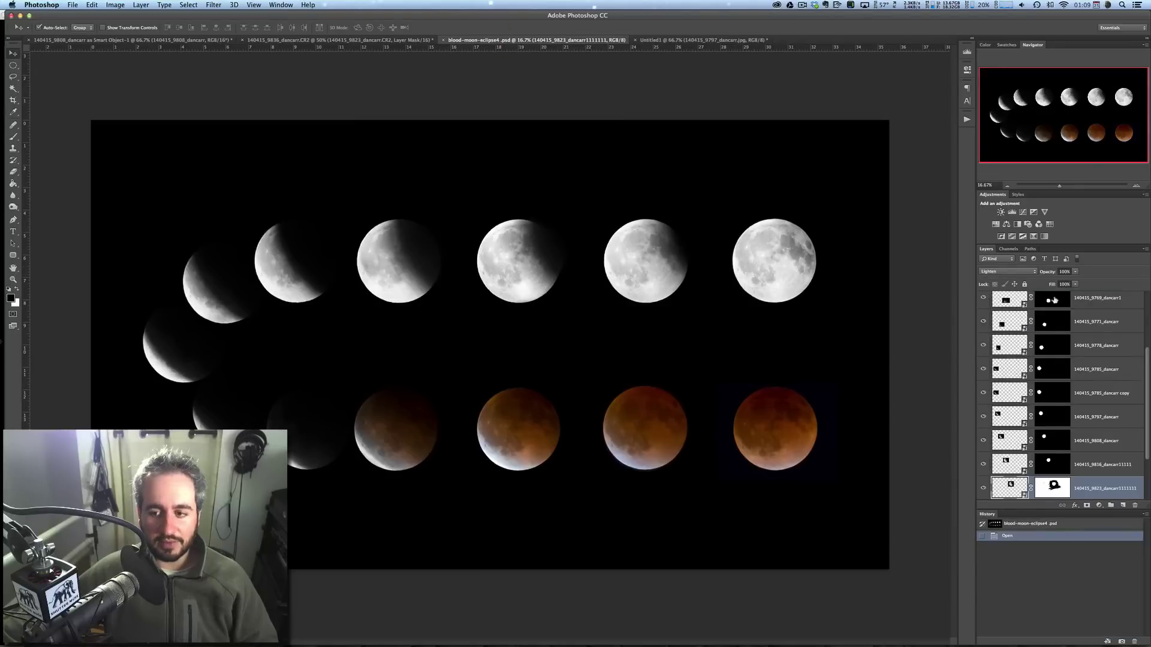
drag(1145, 423, 1145, 388)
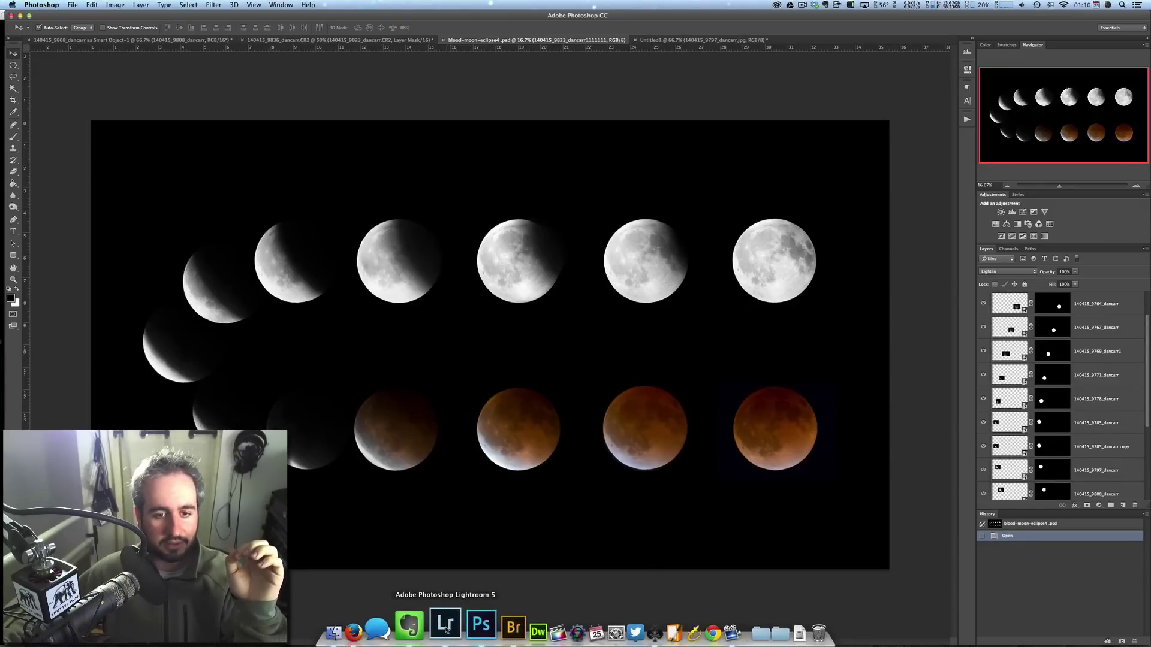
Step: Filter Lightroom to the red-labelled moon shots and open the seventh frame as a Photoshop smart object
click(445, 626)
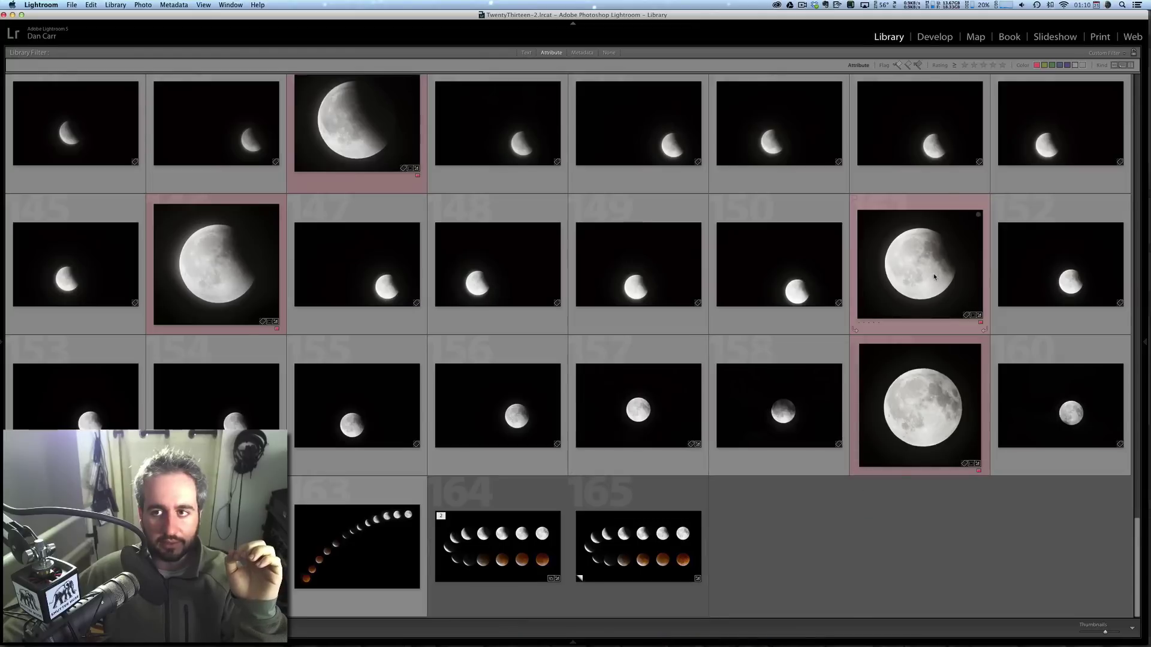
click(1082, 64)
click(770, 282)
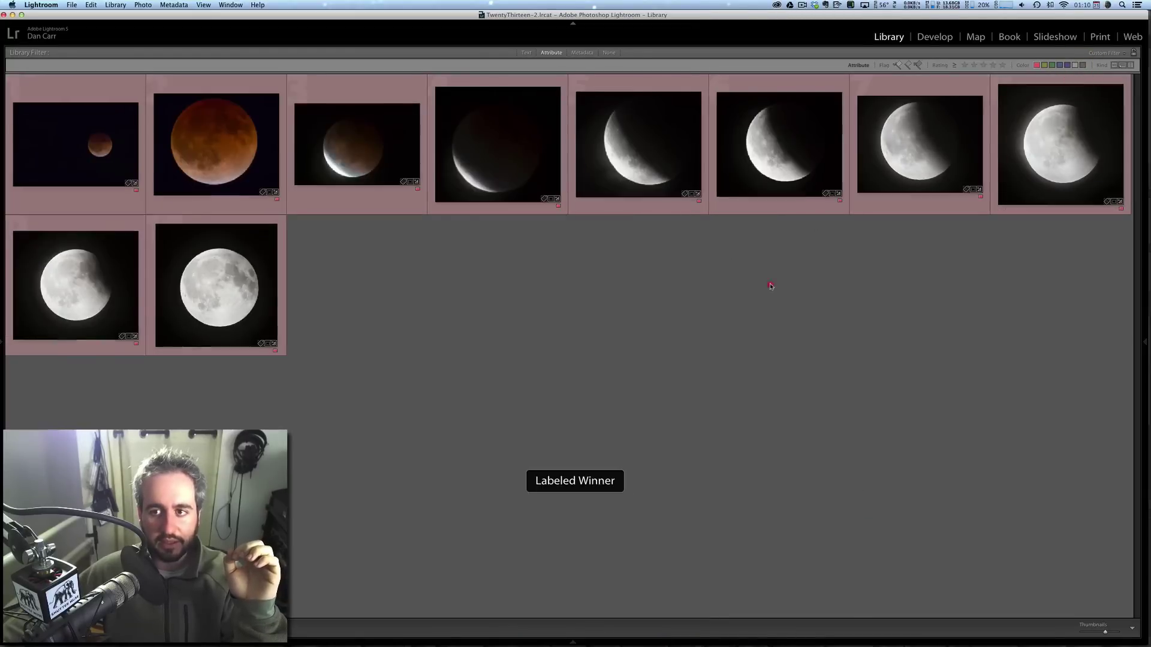
click(930, 172)
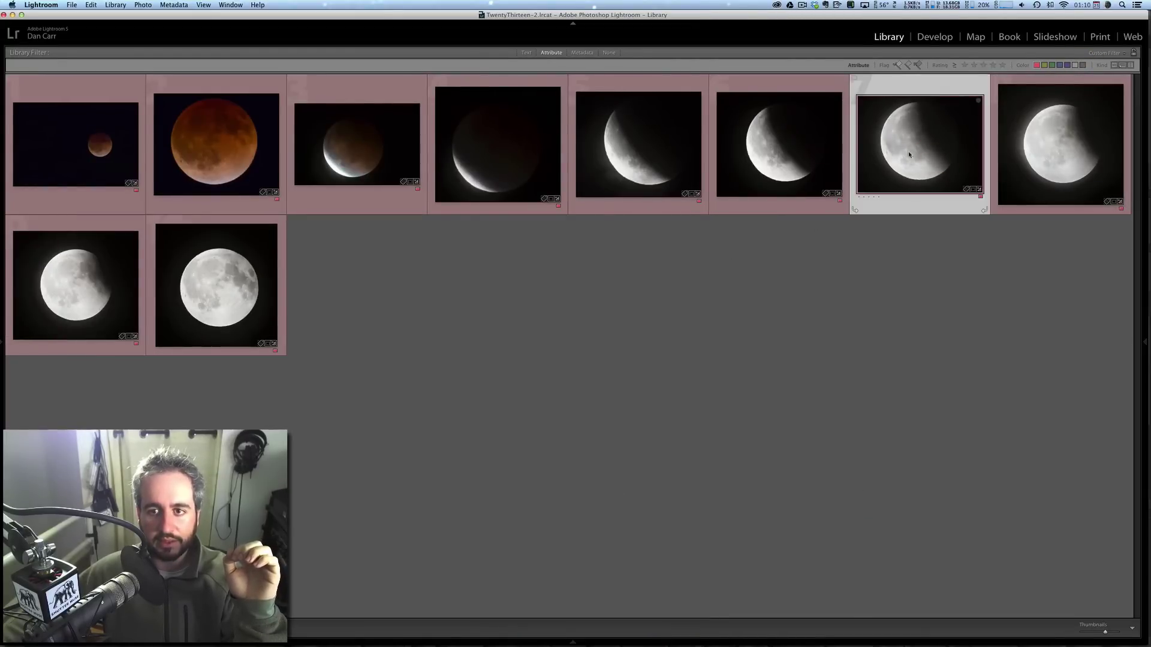
right_click(925, 162)
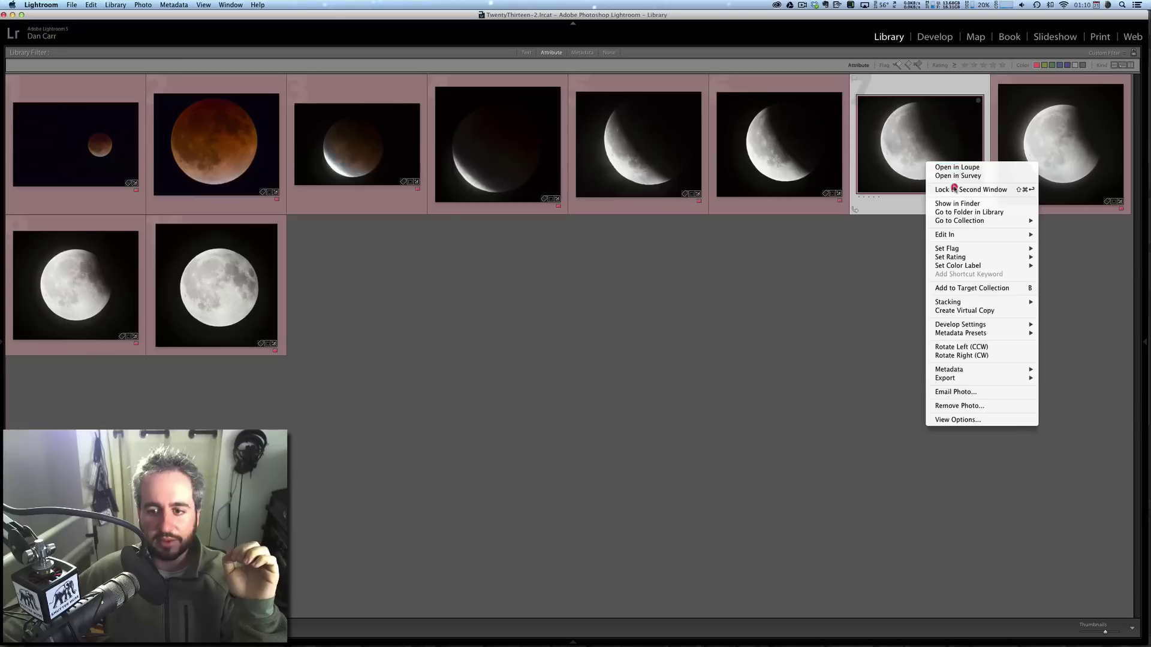
mouse_move(989, 236)
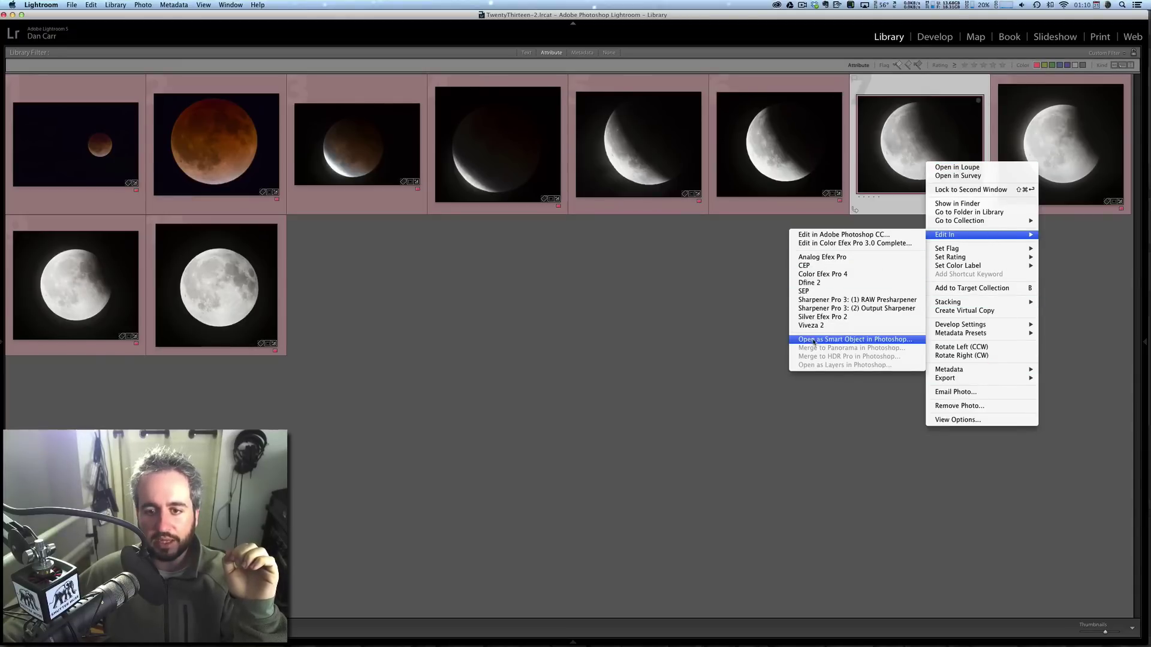
click(851, 340)
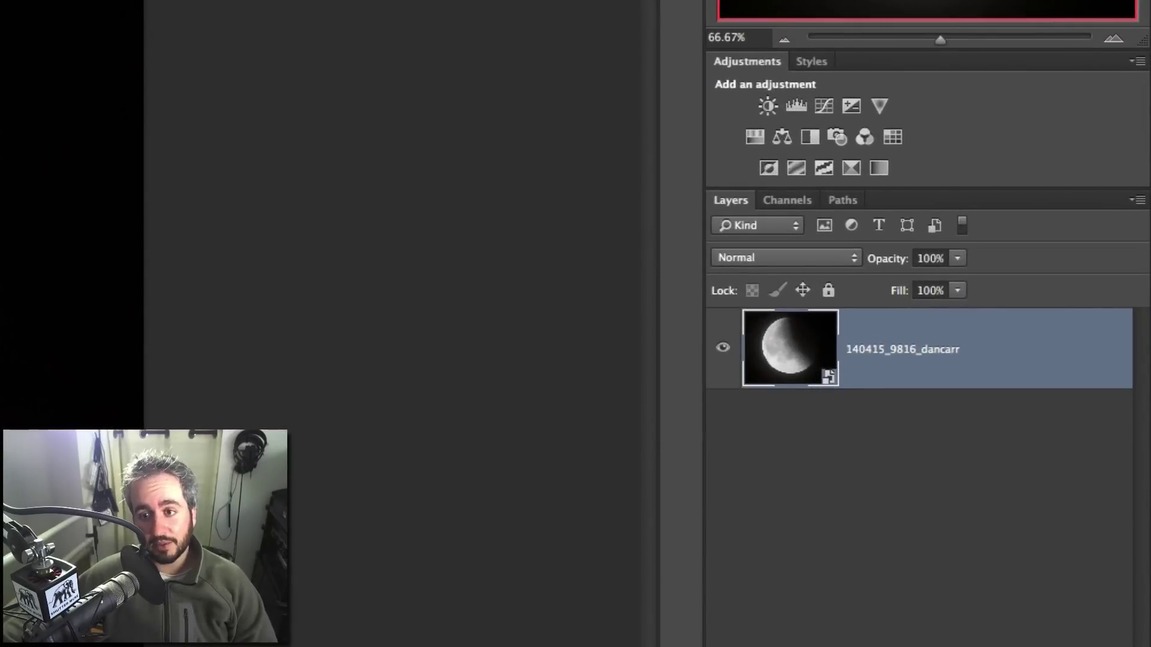
click(828, 379)
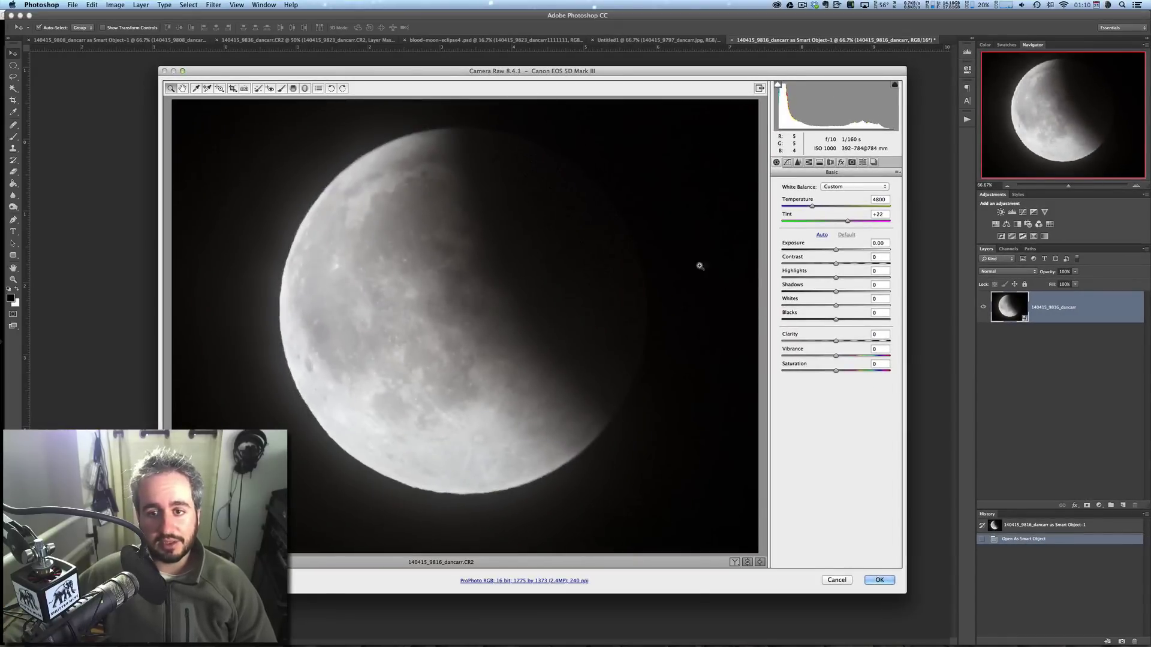
click(836, 579)
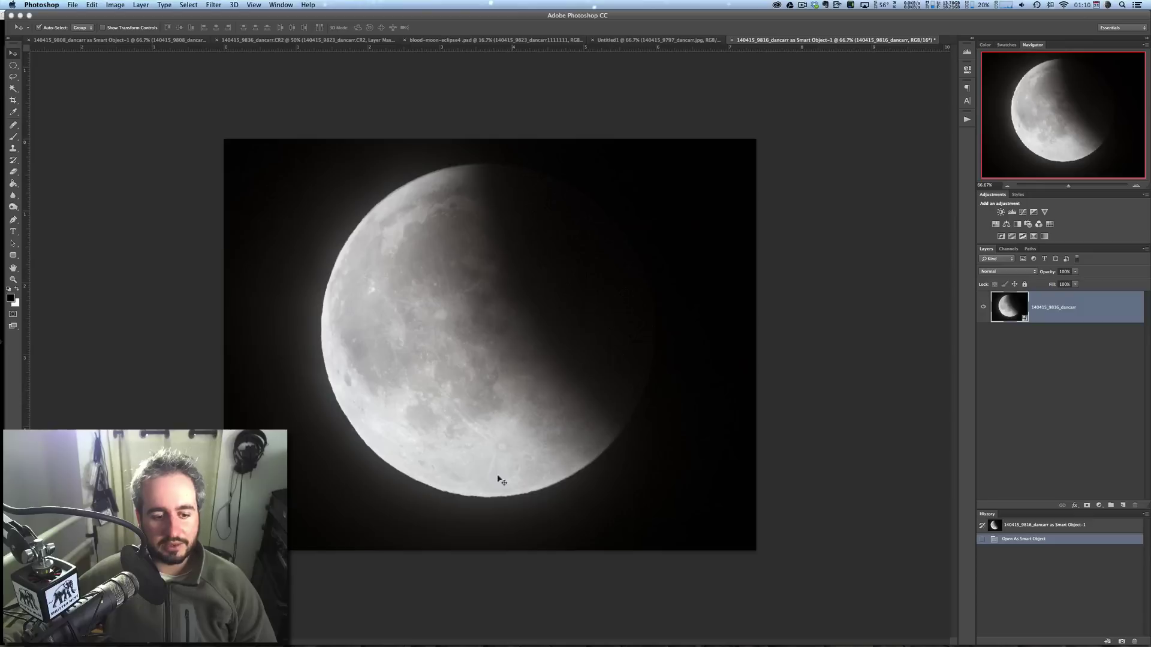
mouse_move(435, 644)
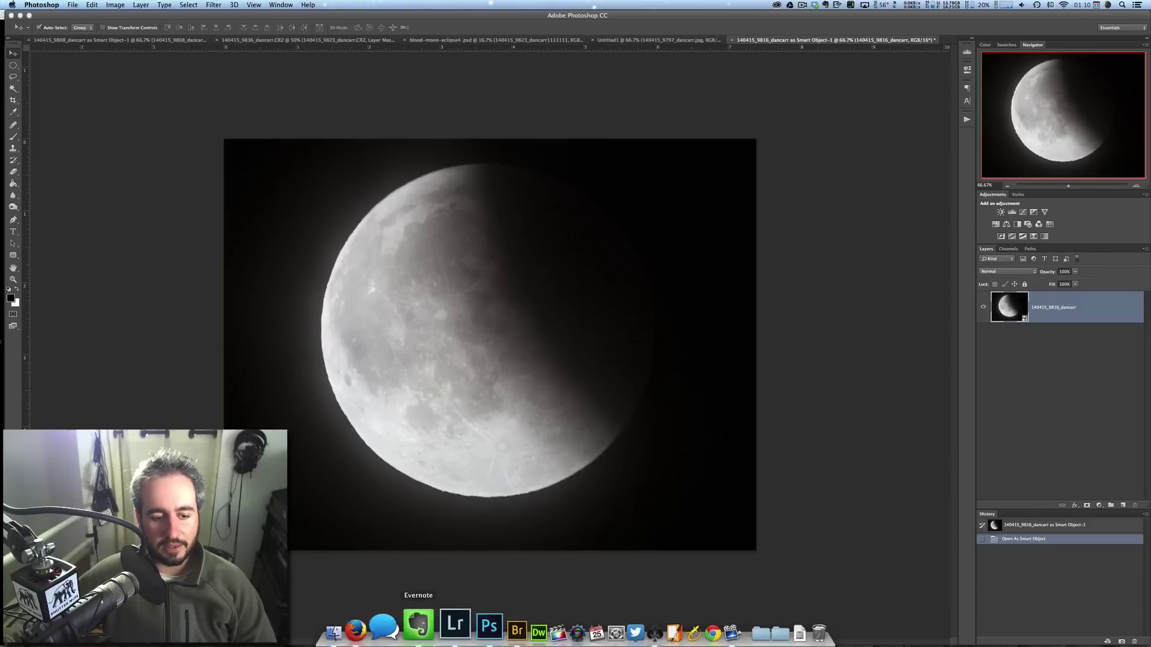
Step: Open the full-moon frame 140415_9836_dancarr from Lightroom as a Photoshop smart object
click(445, 626)
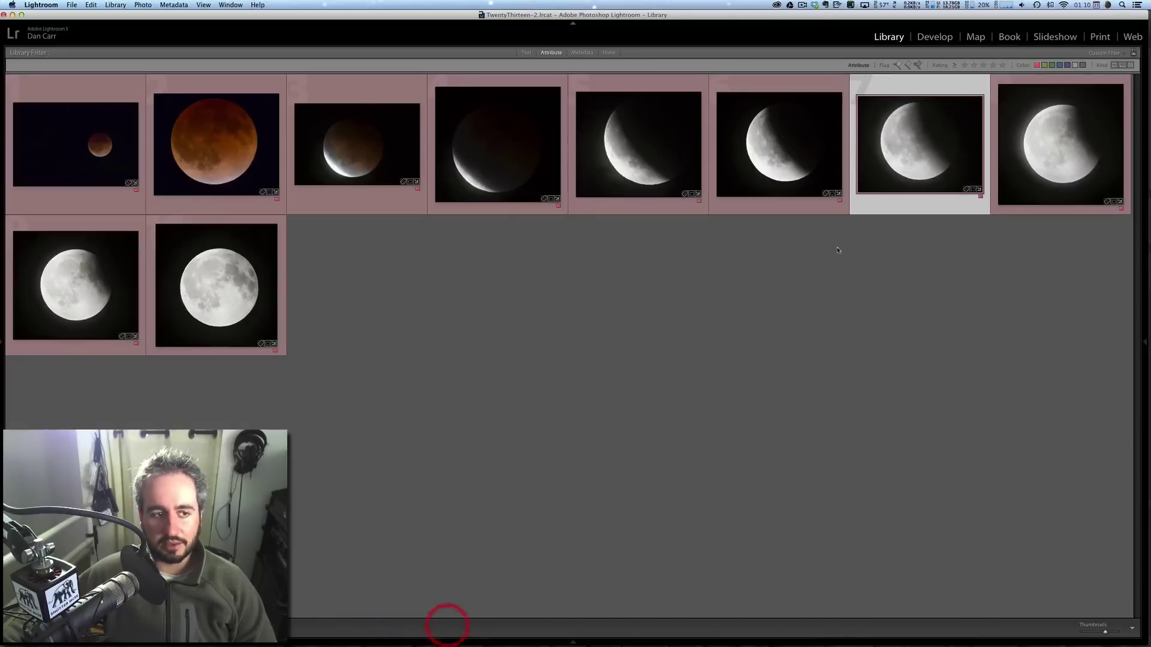
click(218, 286)
right_click(232, 285)
mouse_move(300, 355)
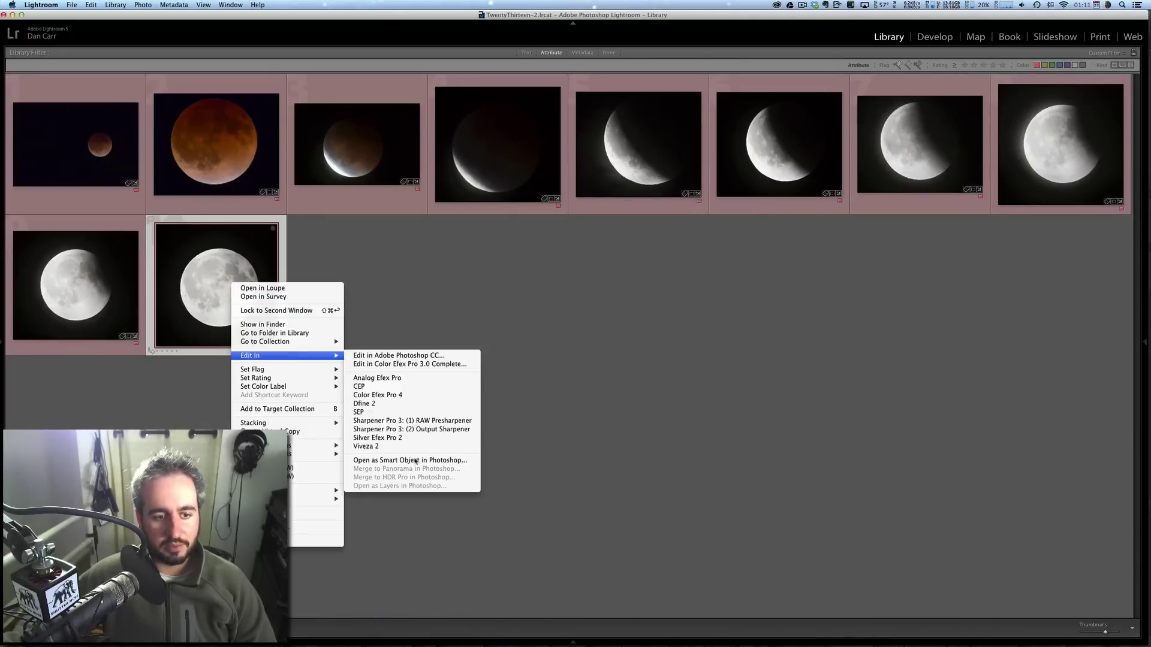
click(425, 465)
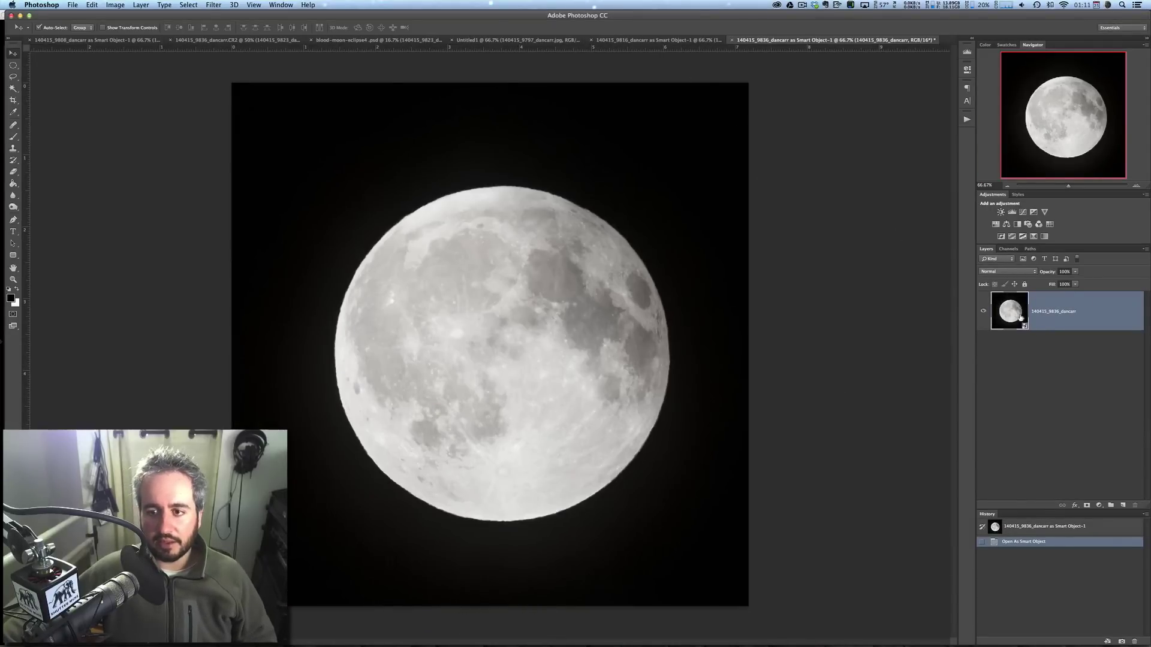
Step: Duplicate the full-moon layer into 140415_9816_dancarr as Smart Object-1 and view that document
right_click(1047, 313)
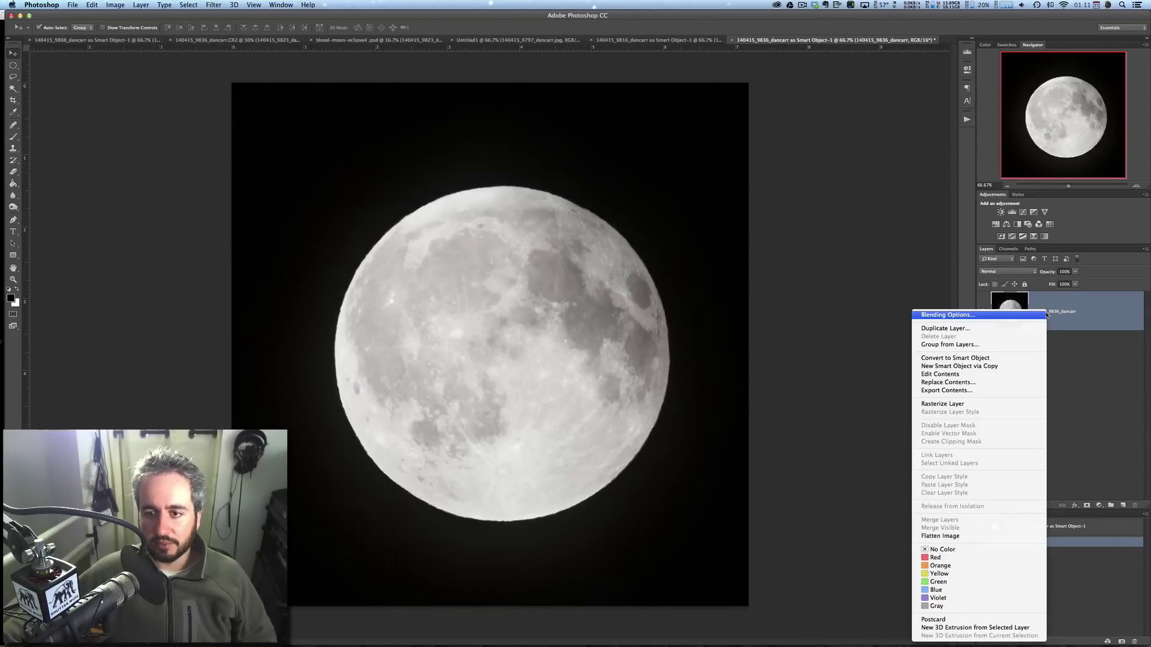
click(953, 329)
click(542, 328)
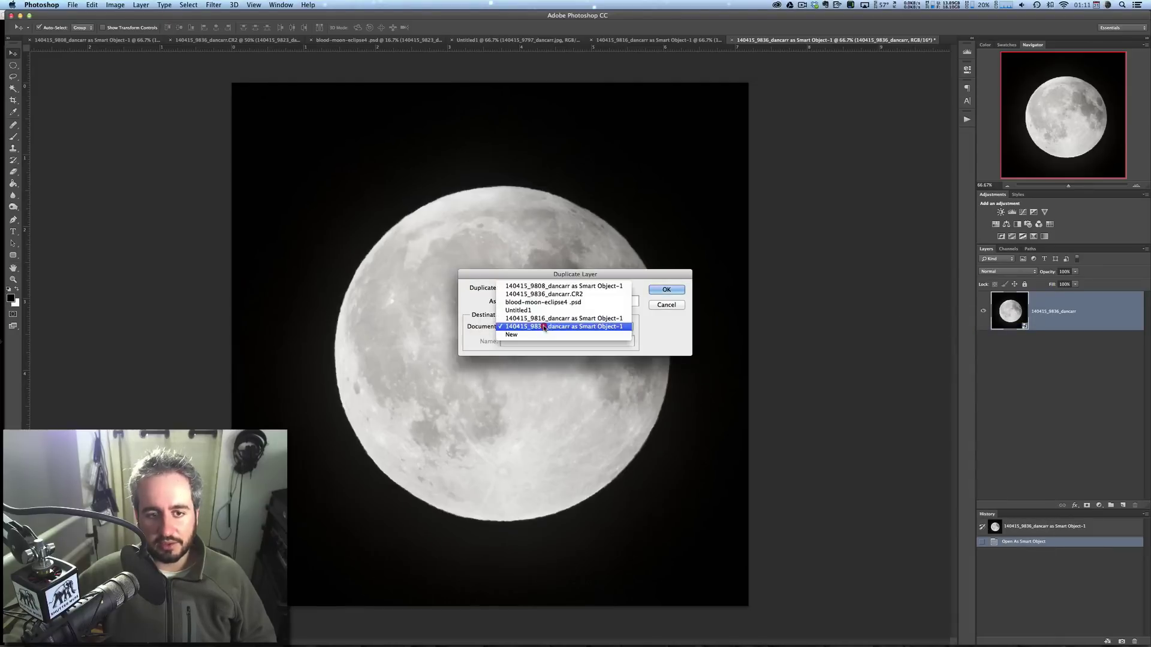
click(548, 321)
click(673, 291)
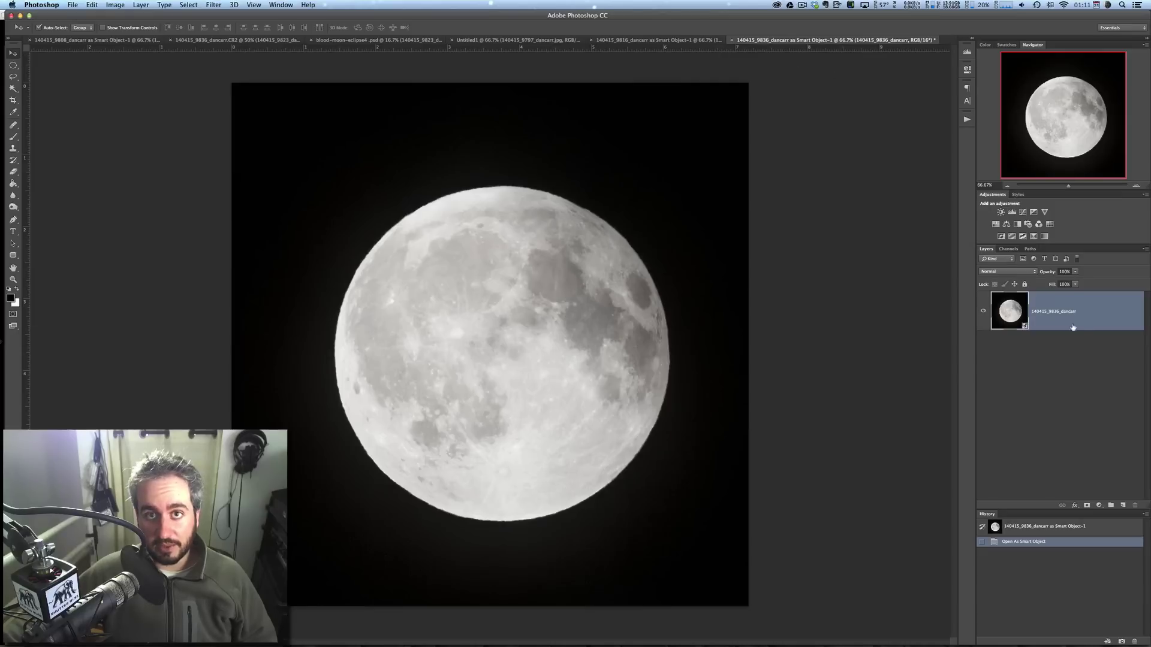
click(659, 40)
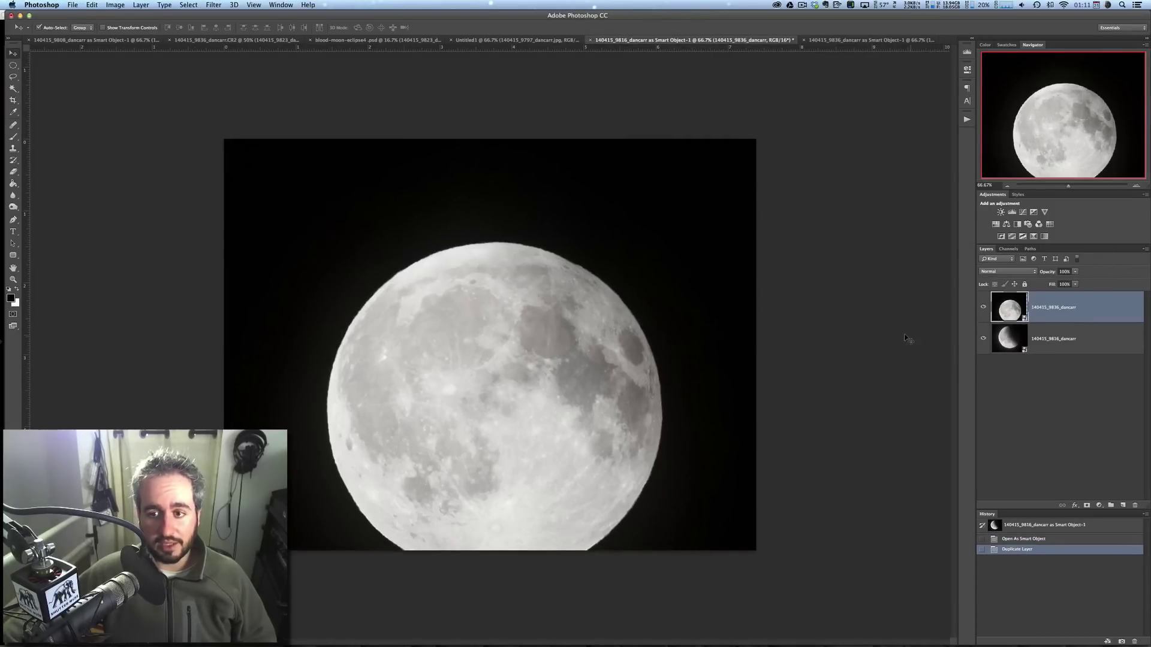
Step: Toggle the full-moon and partial-eclipse layers off and back on to compare them
click(983, 307)
click(983, 339)
click(983, 307)
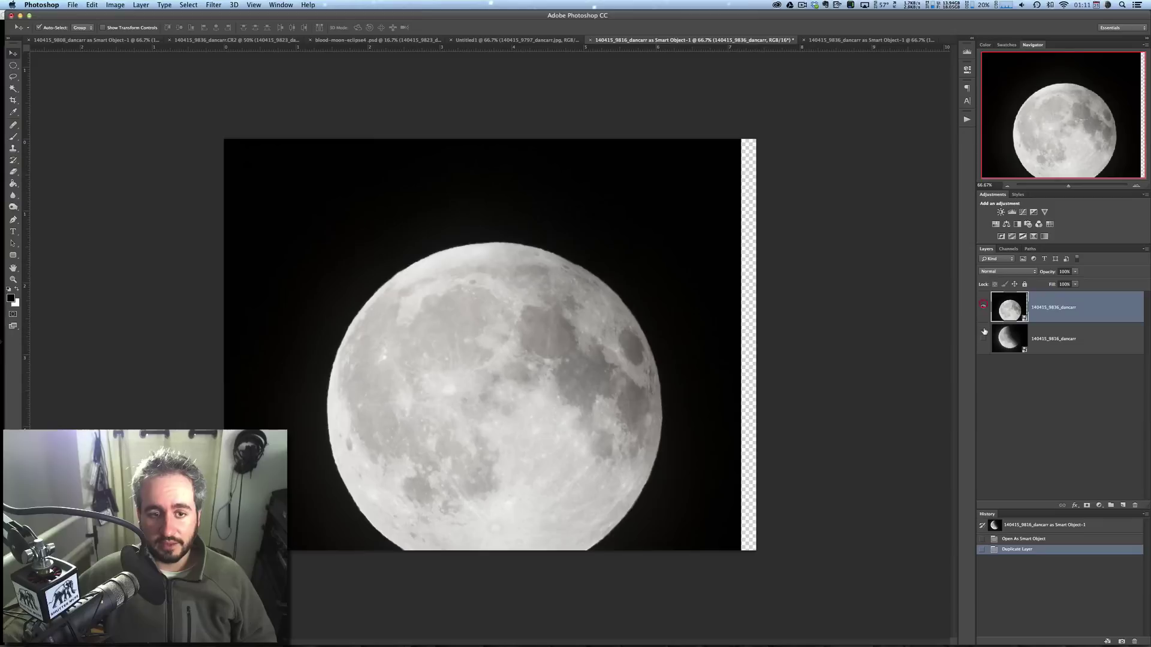
click(983, 336)
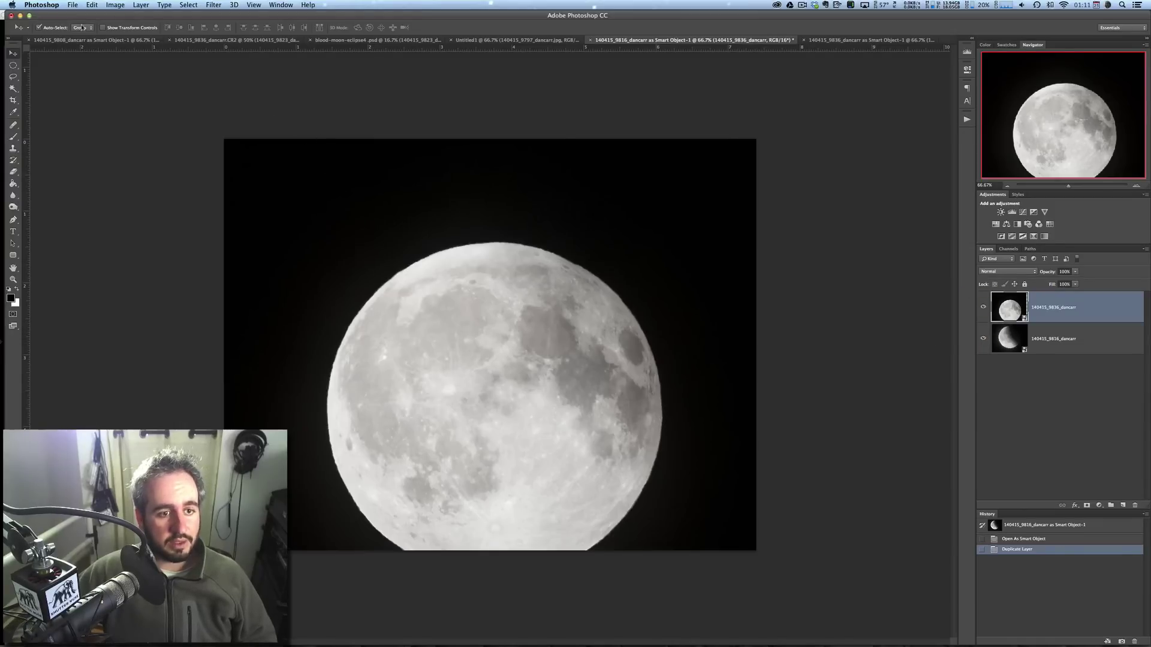
Step: Scale the full moon down to about 69% and move it centre-right
key(super+t)
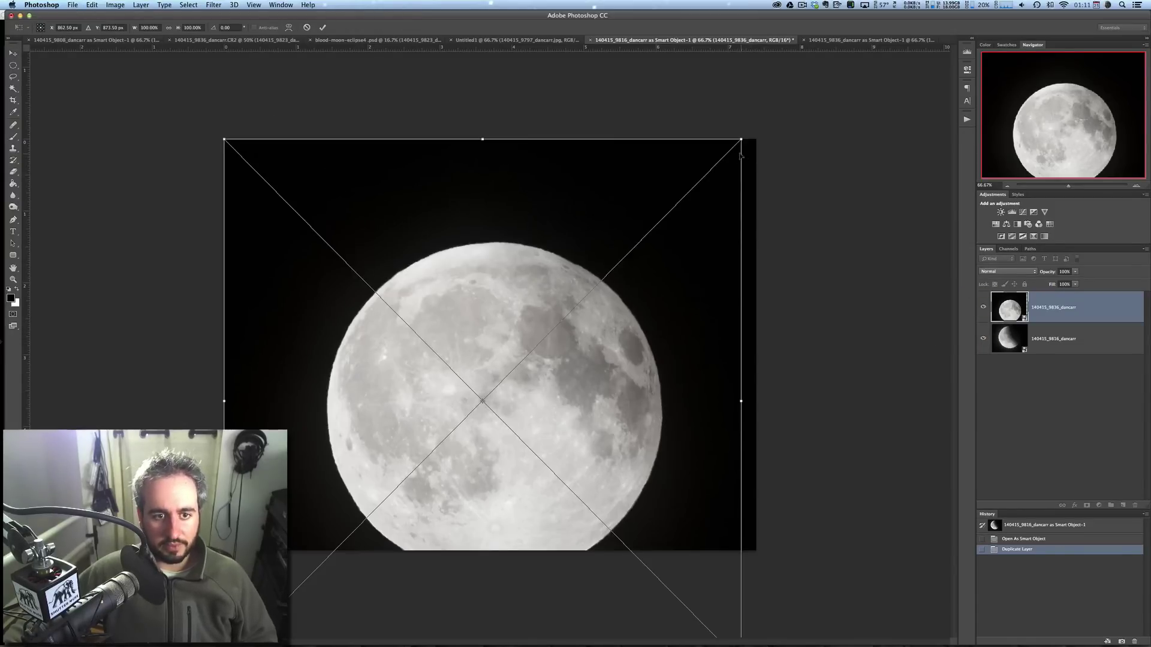
drag(740, 155, 528, 354)
key(Return)
drag(432, 454, 623, 332)
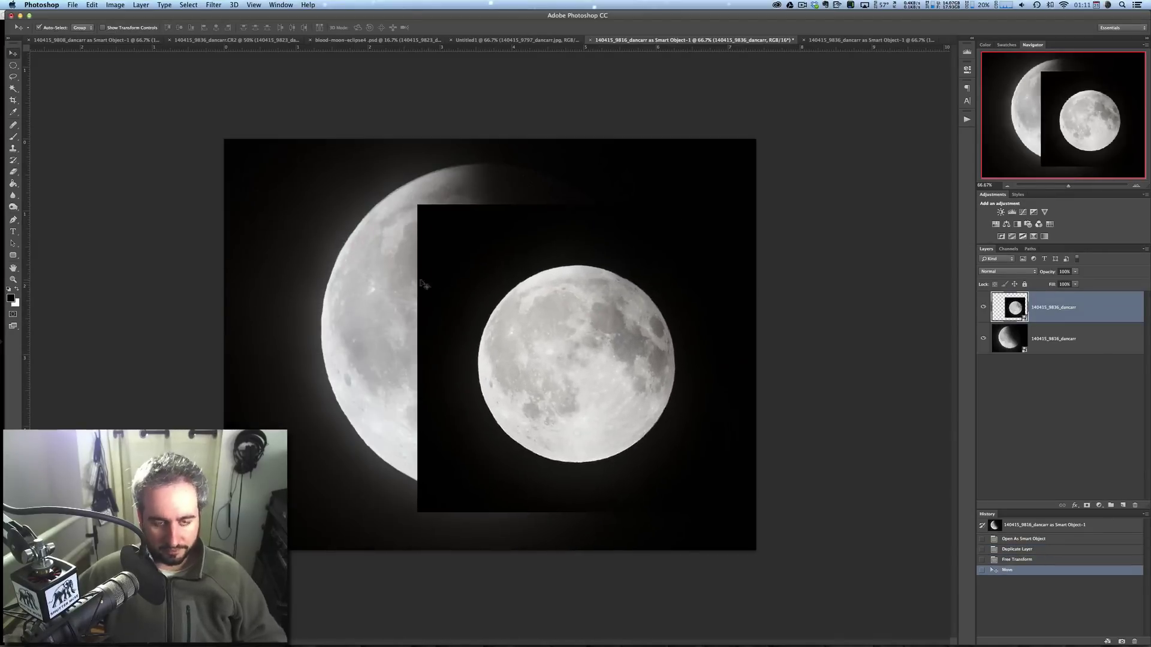
Step: Scale the eclipsed moon down to about 56% and place it on the left
click(392, 289)
key(super+t)
drag(755, 139, 522, 319)
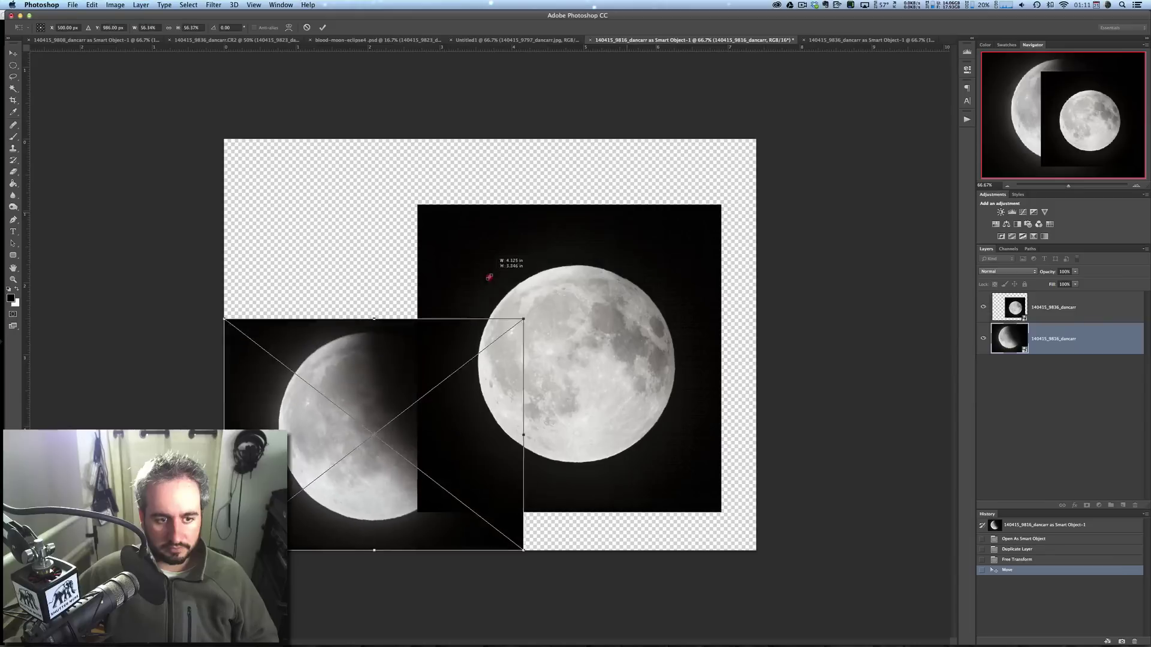
drag(360, 389, 371, 306)
key(Return)
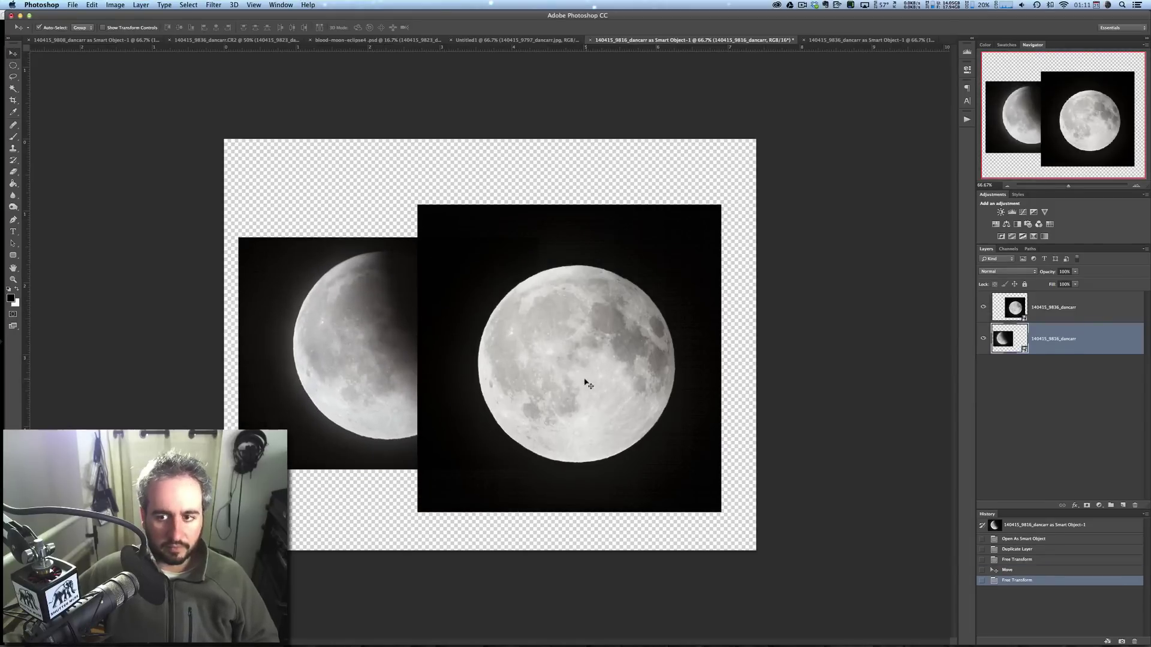
Step: Shift the full moon further right in Lighten mode, then move the eclipsed moon right and down
drag(586, 380, 627, 376)
click(999, 274)
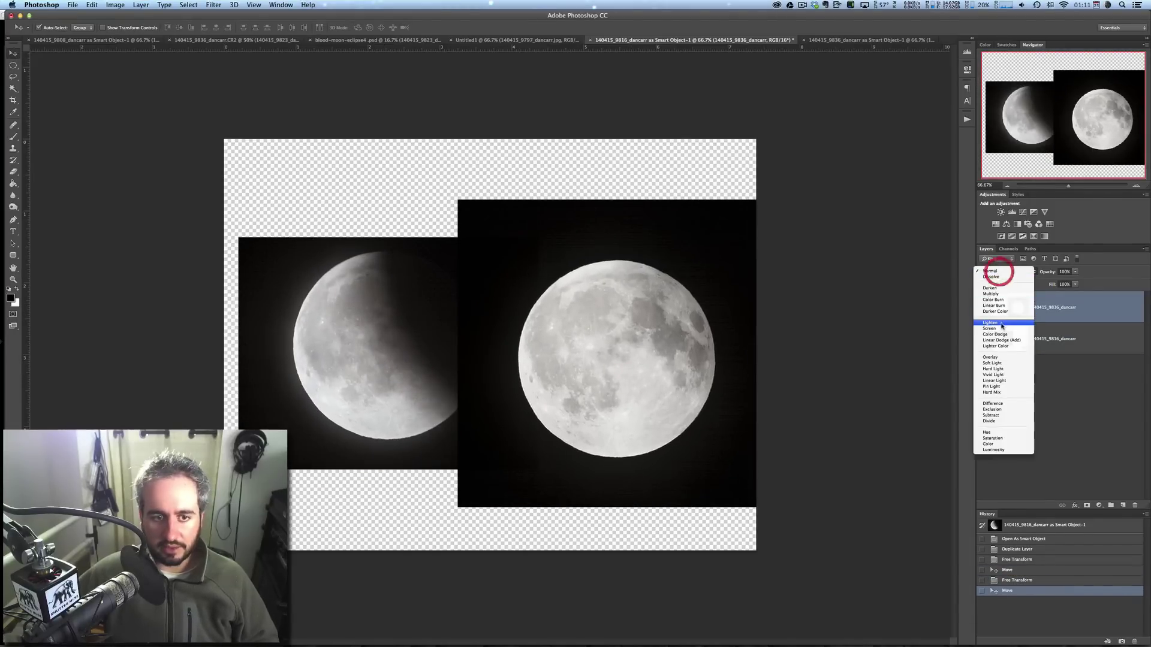
click(1014, 304)
click(398, 289)
drag(398, 289, 425, 305)
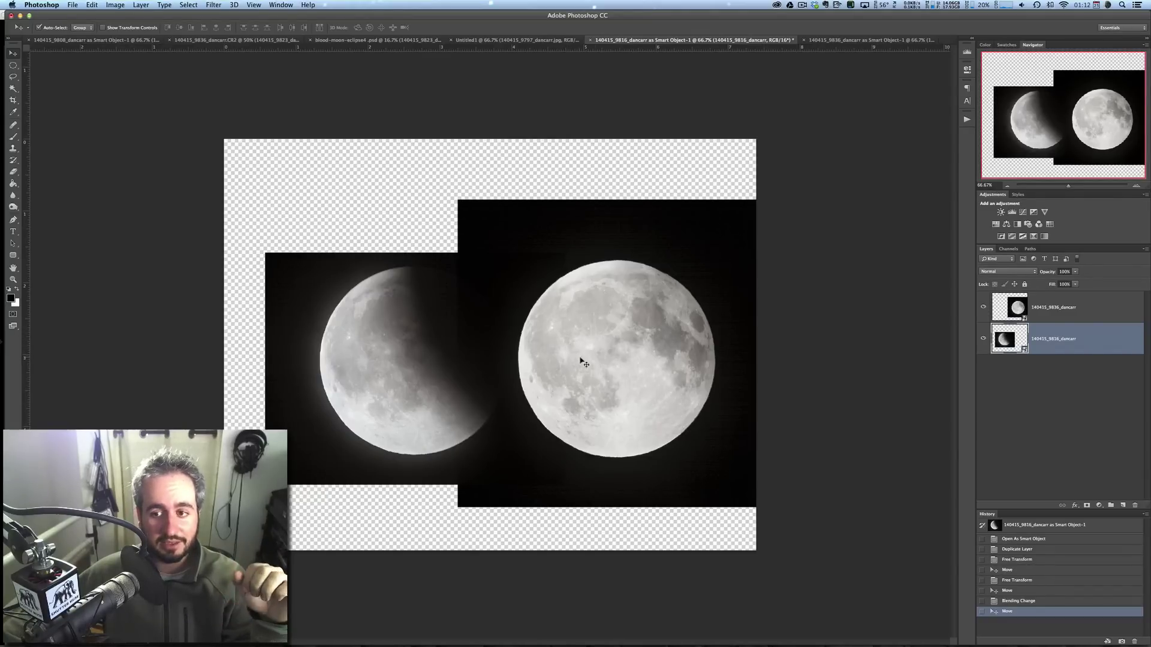
Step: Nudge the eclipsed moon slightly left and down with the Move tool
click(1062, 306)
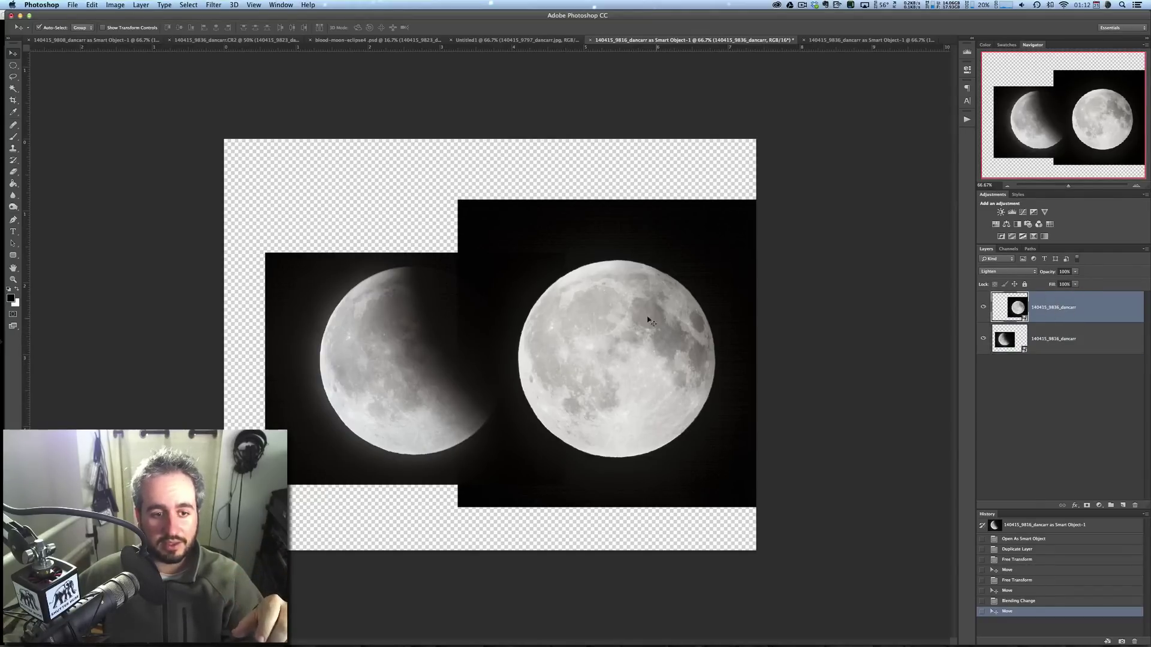
drag(413, 363, 411, 375)
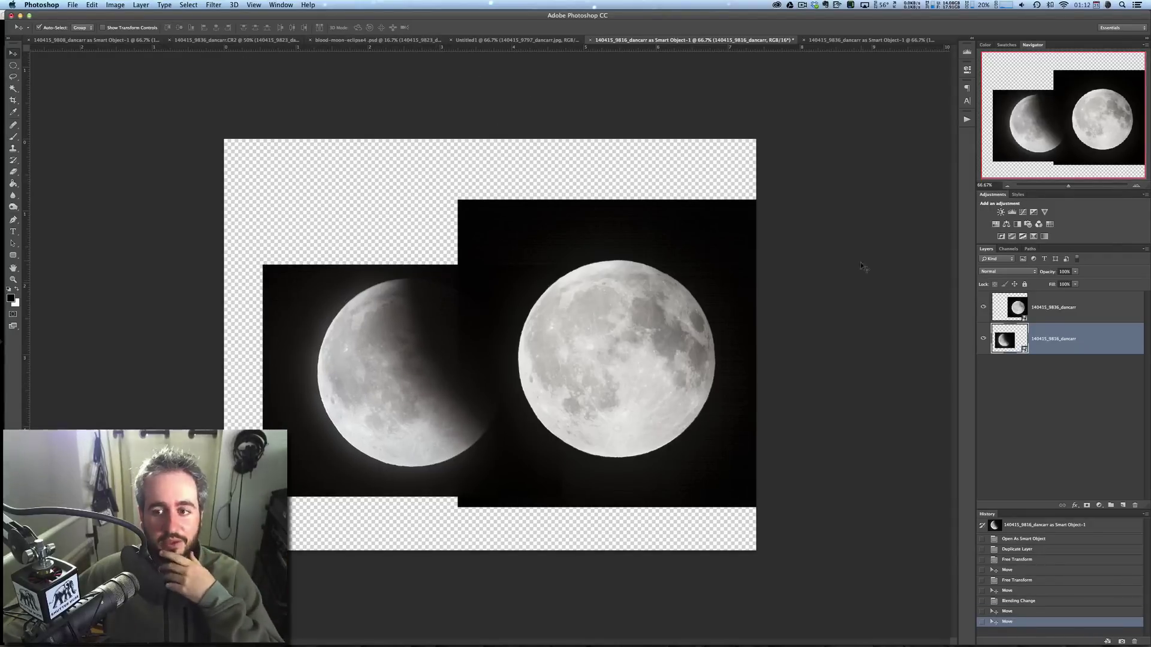
Step: Darken the full moon to -1.70 Camera Raw exposure, then reposition both moons
double_click(1024, 320)
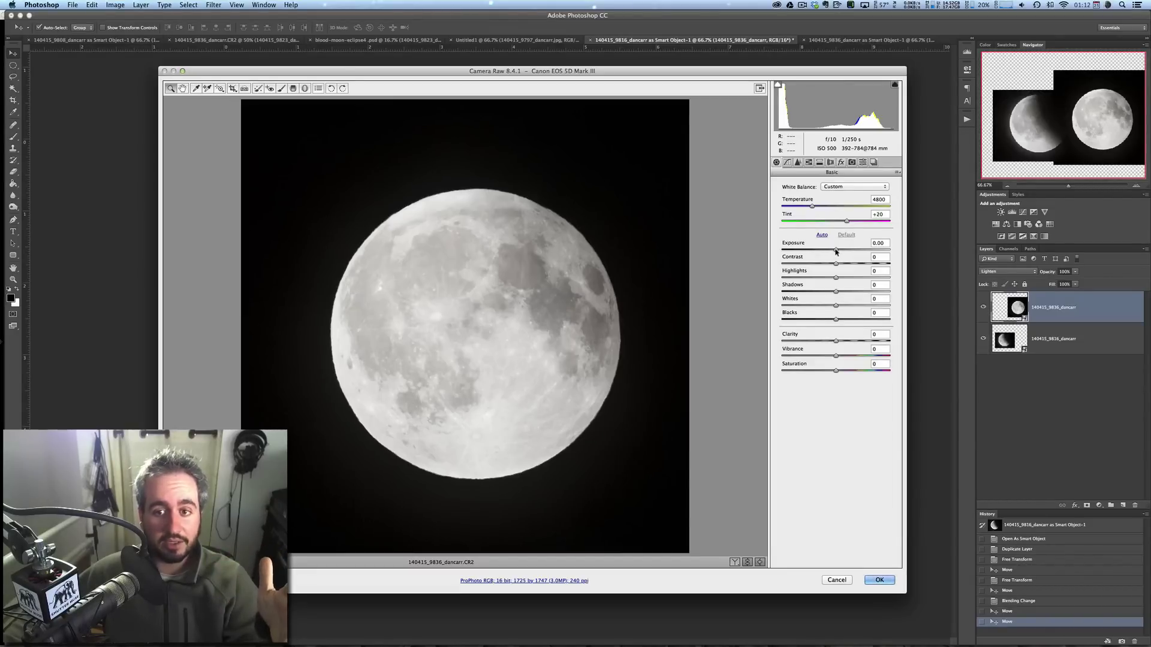
drag(836, 249, 815, 250)
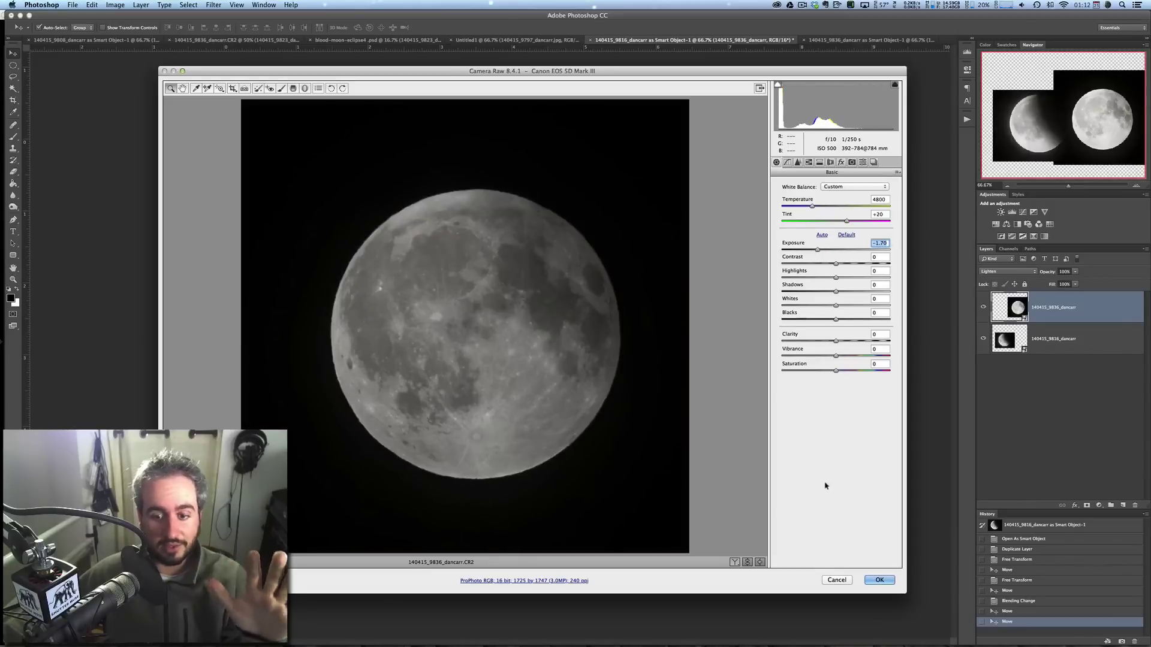
click(884, 580)
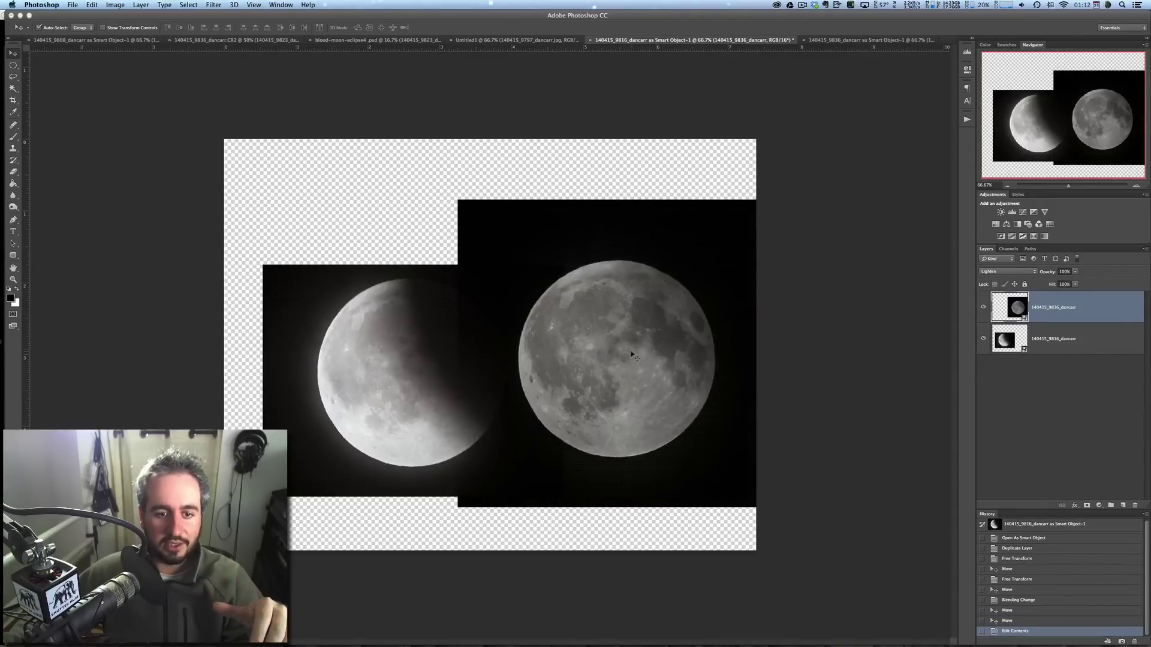
mouse_move(633, 355)
mouse_down()
mouse_move(655, 343)
mouse_move(636, 367)
mouse_up()
drag(411, 364, 400, 358)
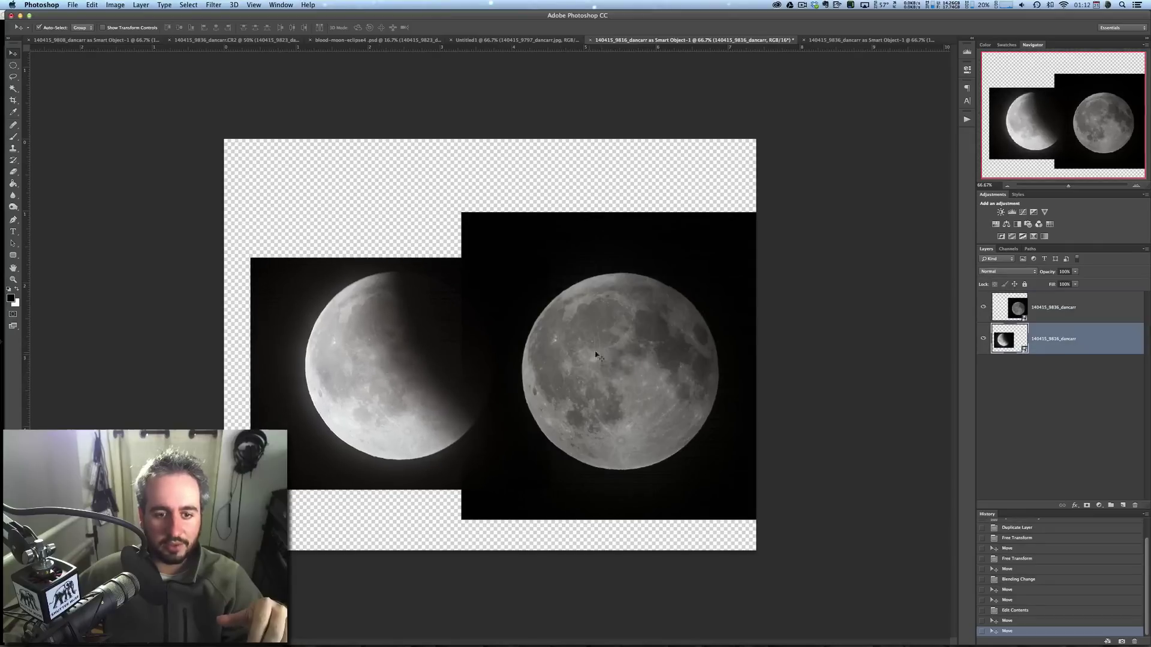
Step: Raise the full moon's Camera Raw exposure back to -0.10 and move it up and right
drag(622, 363, 617, 358)
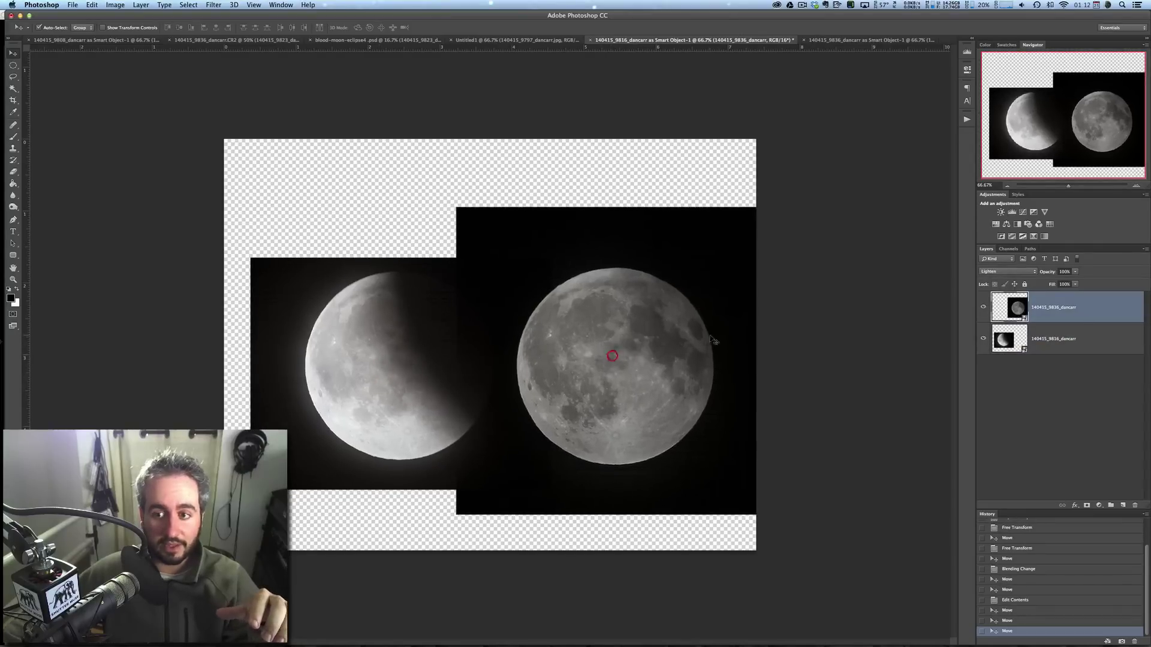
double_click(1017, 307)
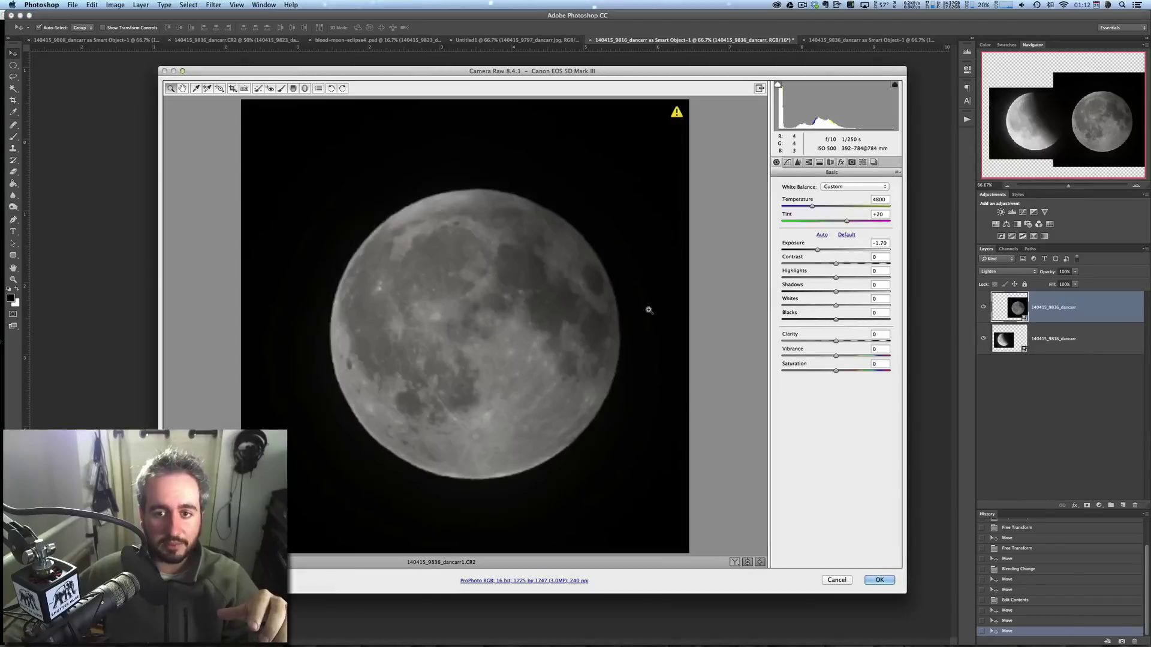
drag(816, 254, 837, 250)
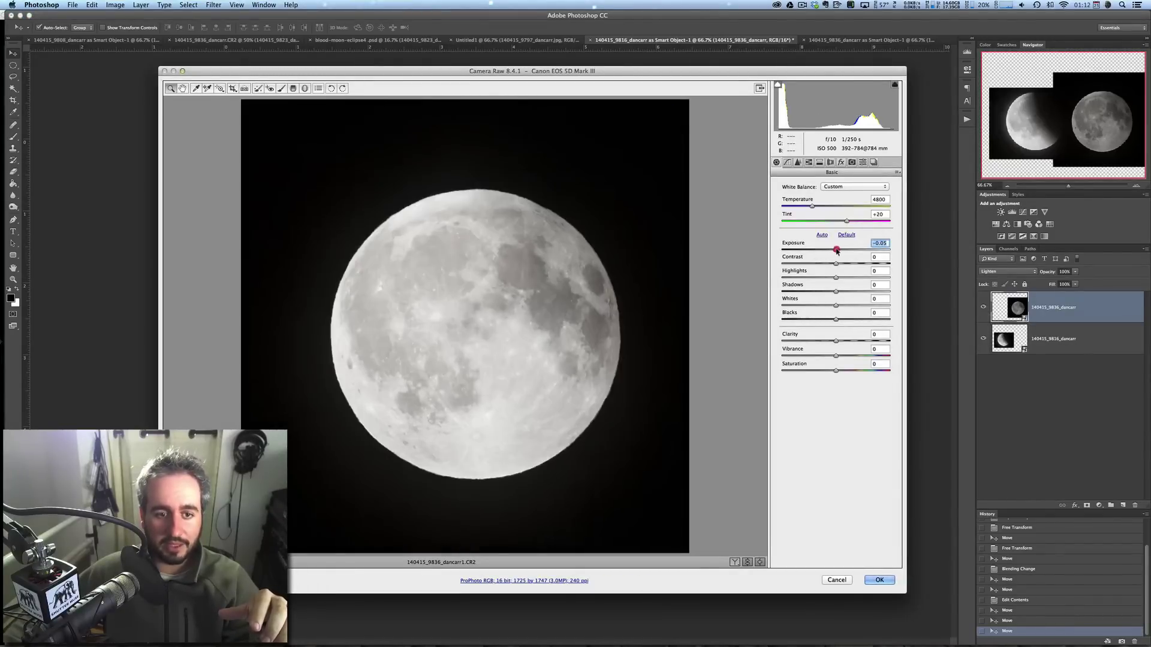
click(880, 580)
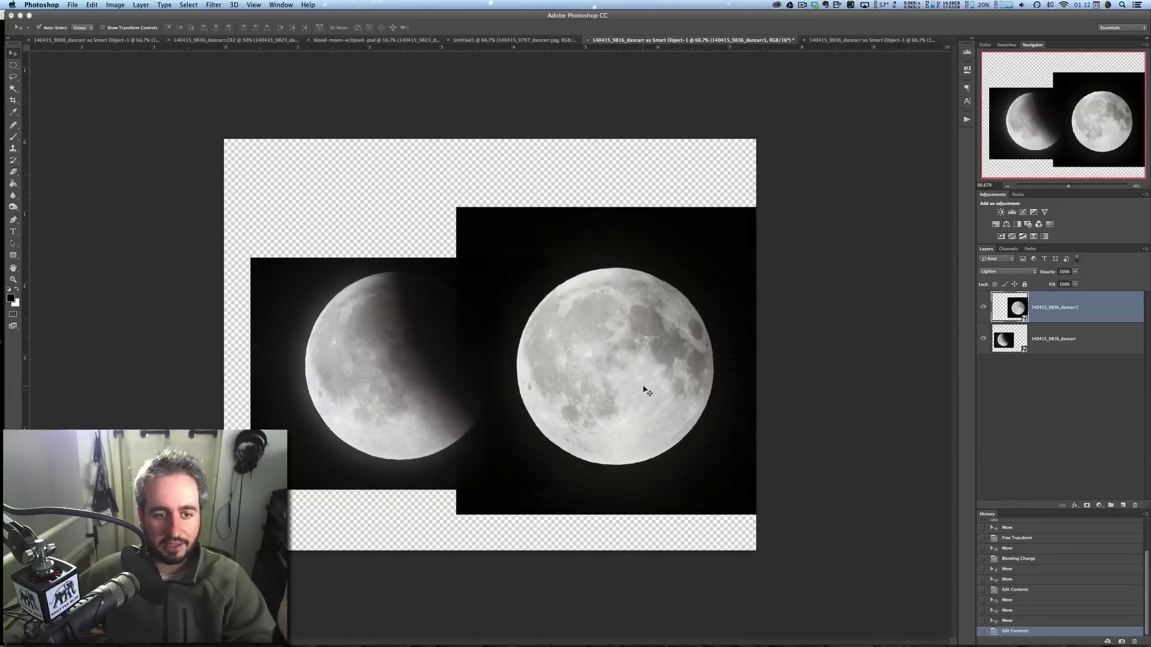
mouse_move(645, 390)
mouse_down()
mouse_move(673, 380)
mouse_move(657, 380)
mouse_up()
Step: Move the eclipsed moon down-left, then view the blood-moon-eclipse4.psd composite
drag(391, 375, 386, 395)
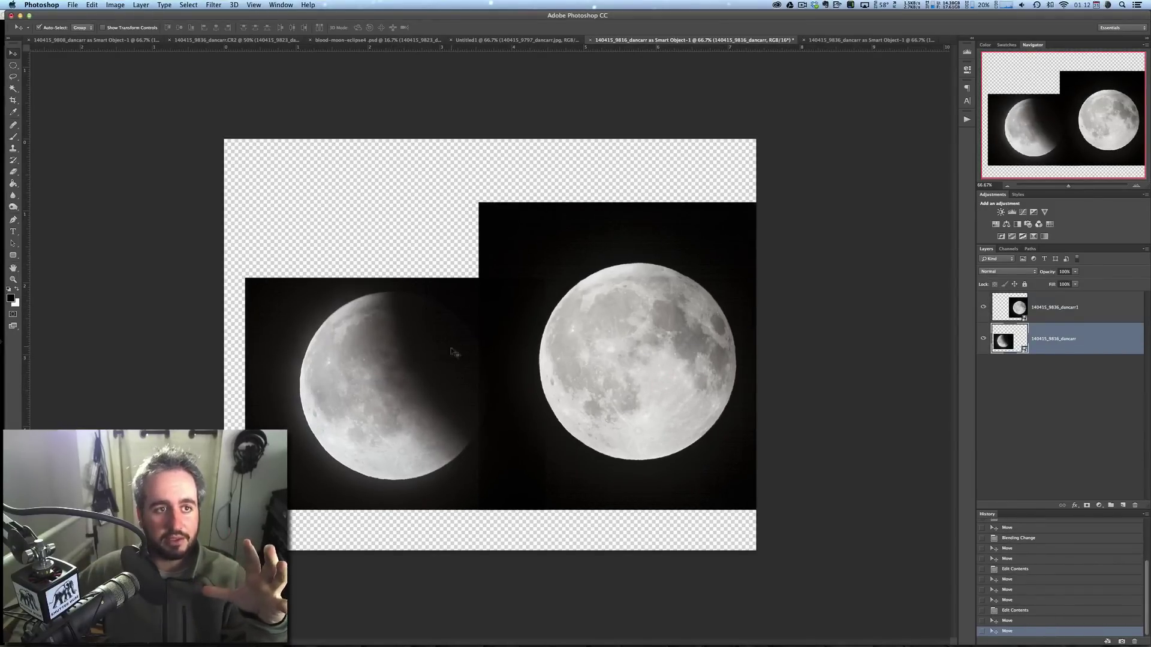
click(363, 38)
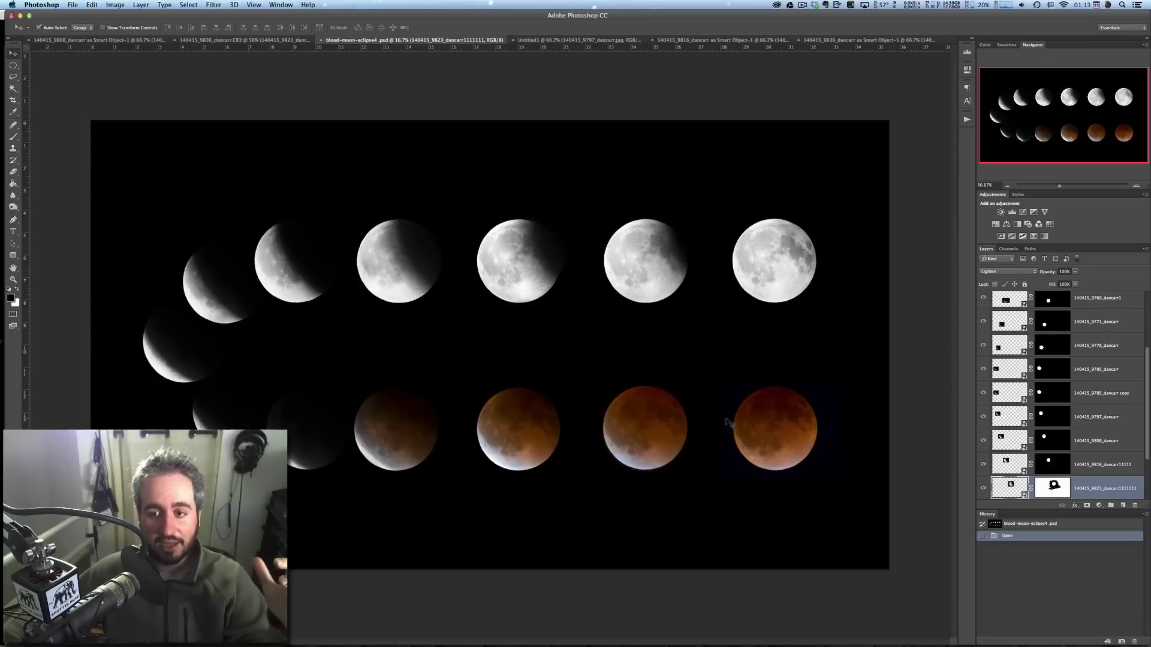
double_click(1023, 327)
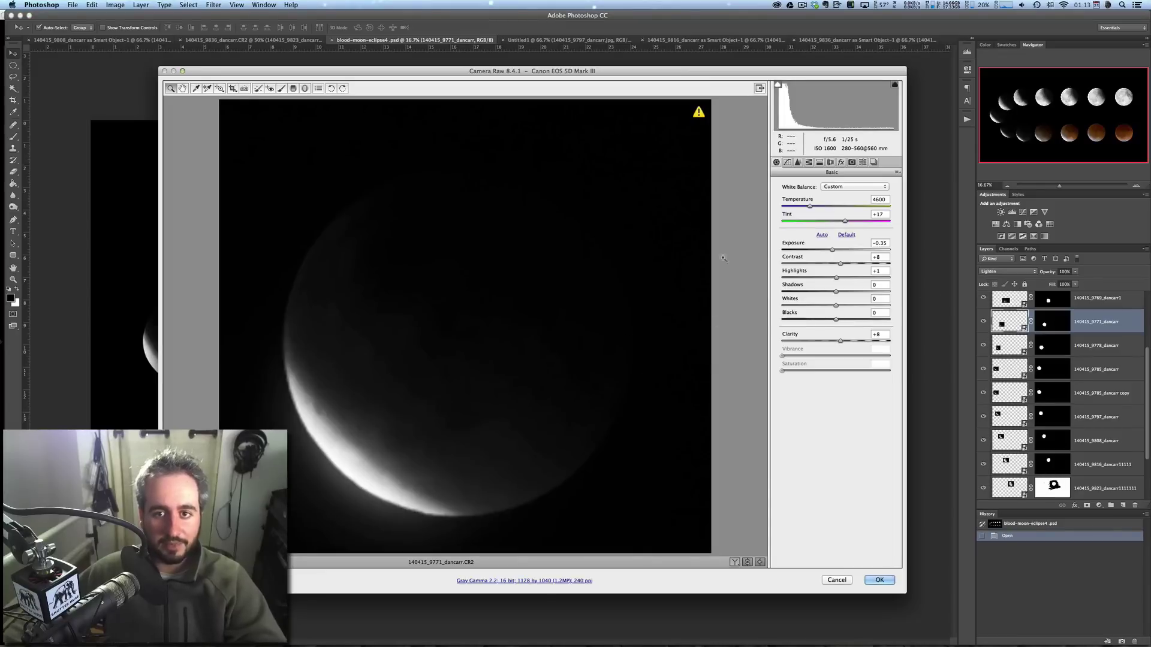
click(798, 163)
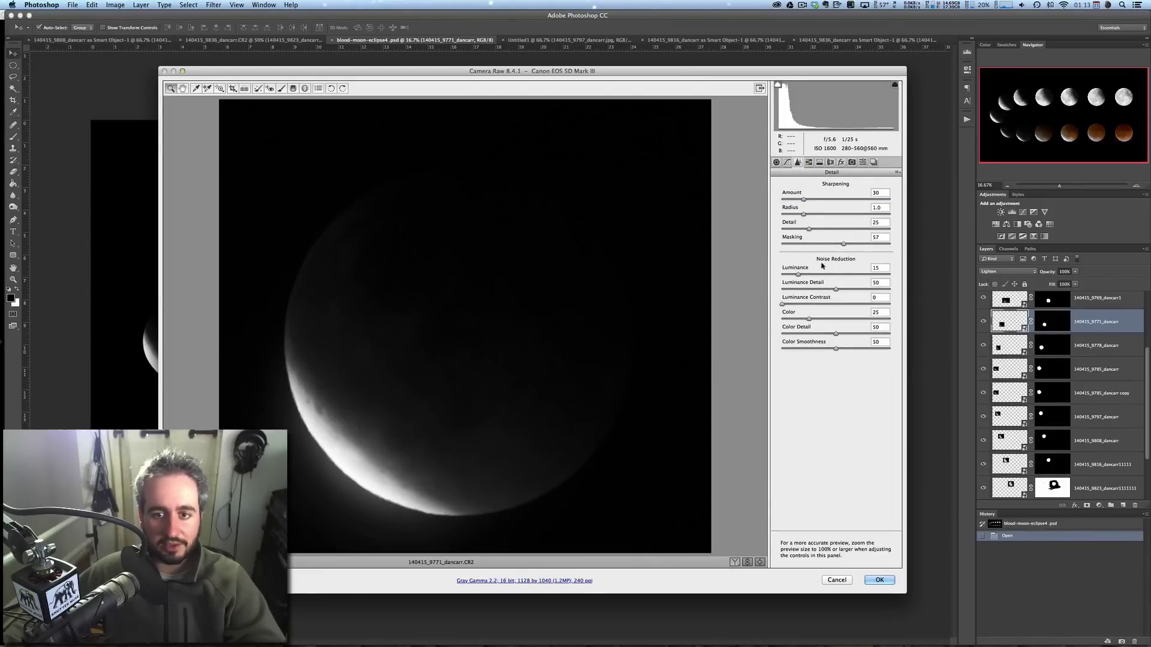
mouse_move(799, 275)
mouse_down()
mouse_move(831, 273)
mouse_move(808, 274)
mouse_up()
click(837, 580)
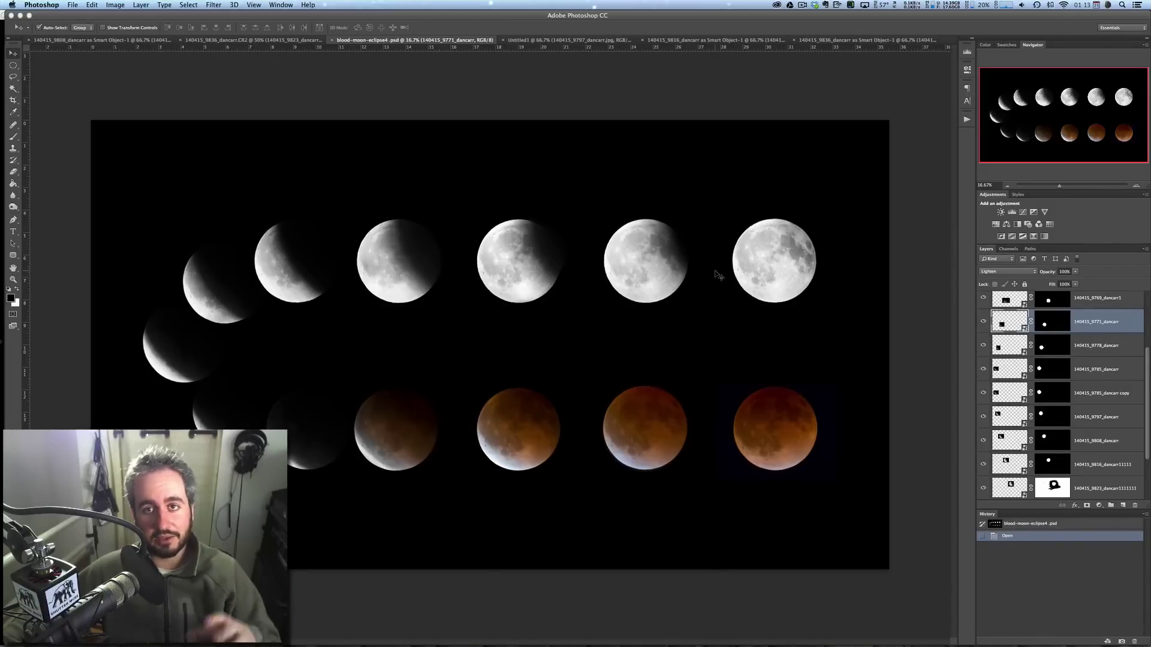
Step: Rearrange the full and eclipsed moons in the test file, then return to blood-moon-eclipse4.psd
click(710, 40)
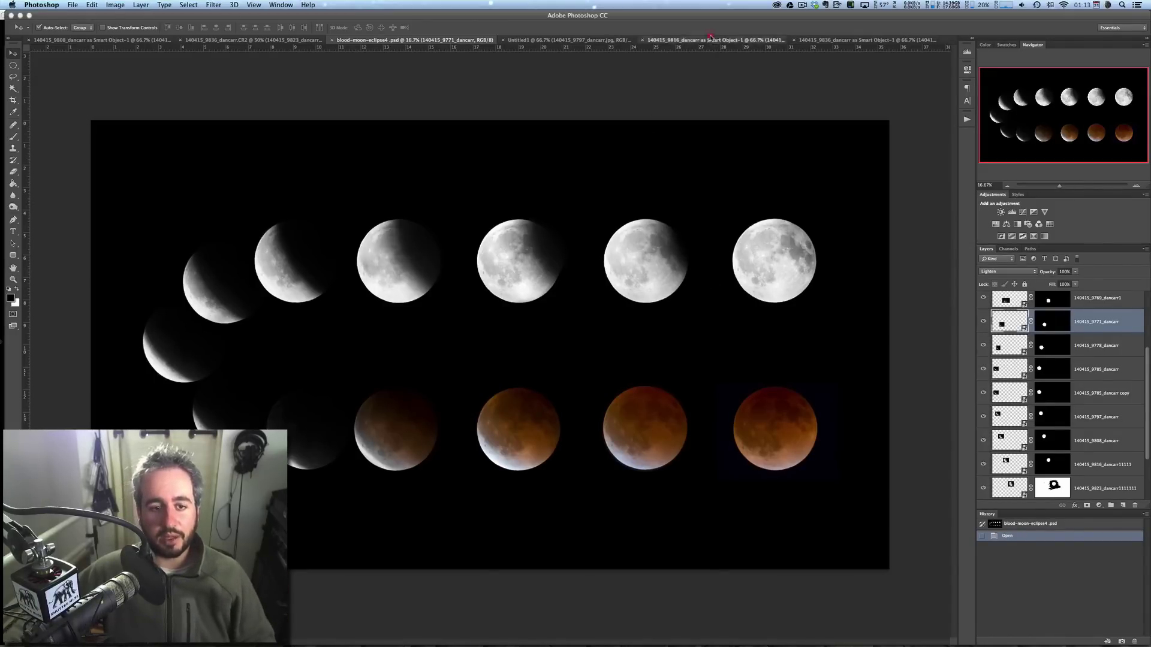
drag(647, 356, 621, 370)
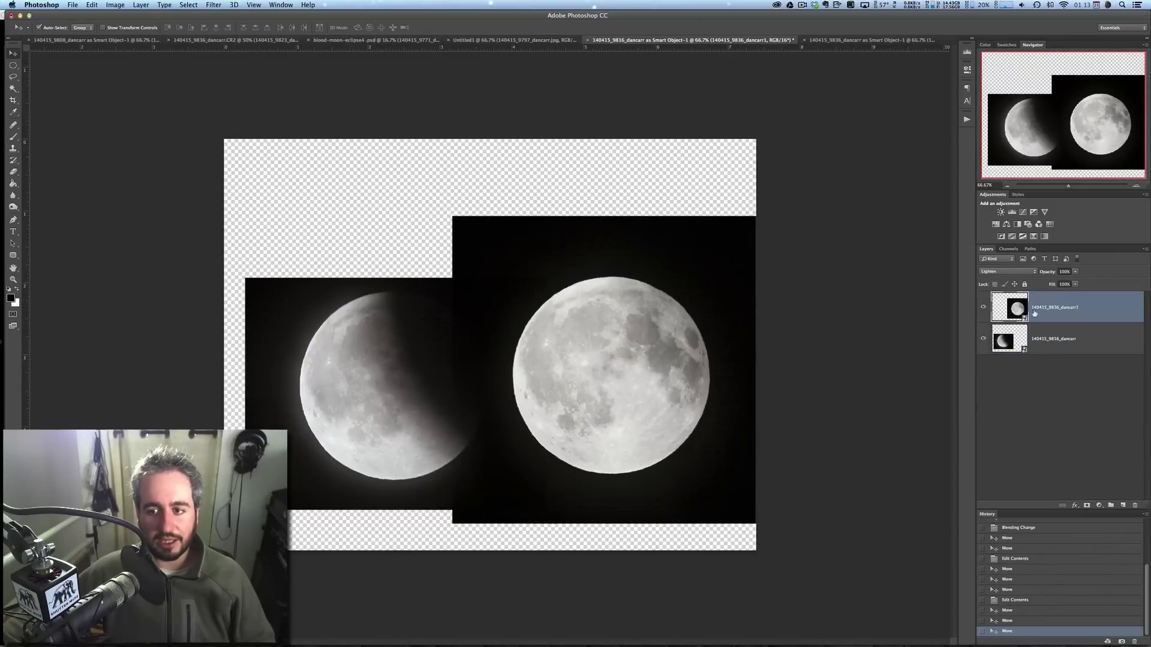
drag(429, 363, 417, 366)
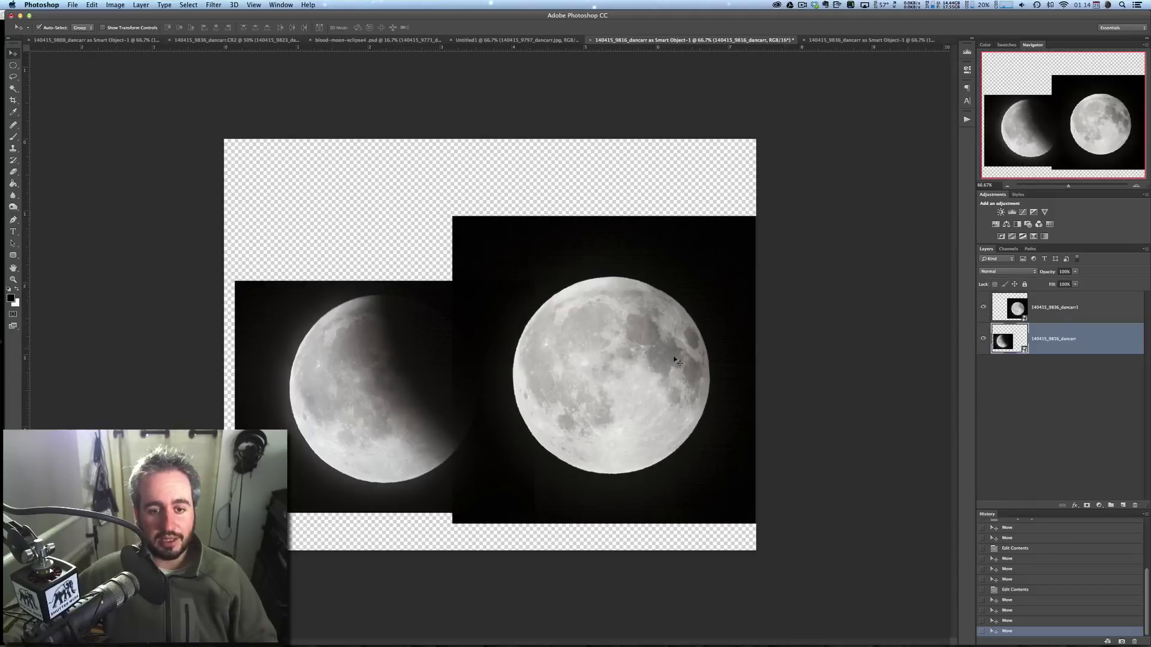
drag(619, 373, 612, 362)
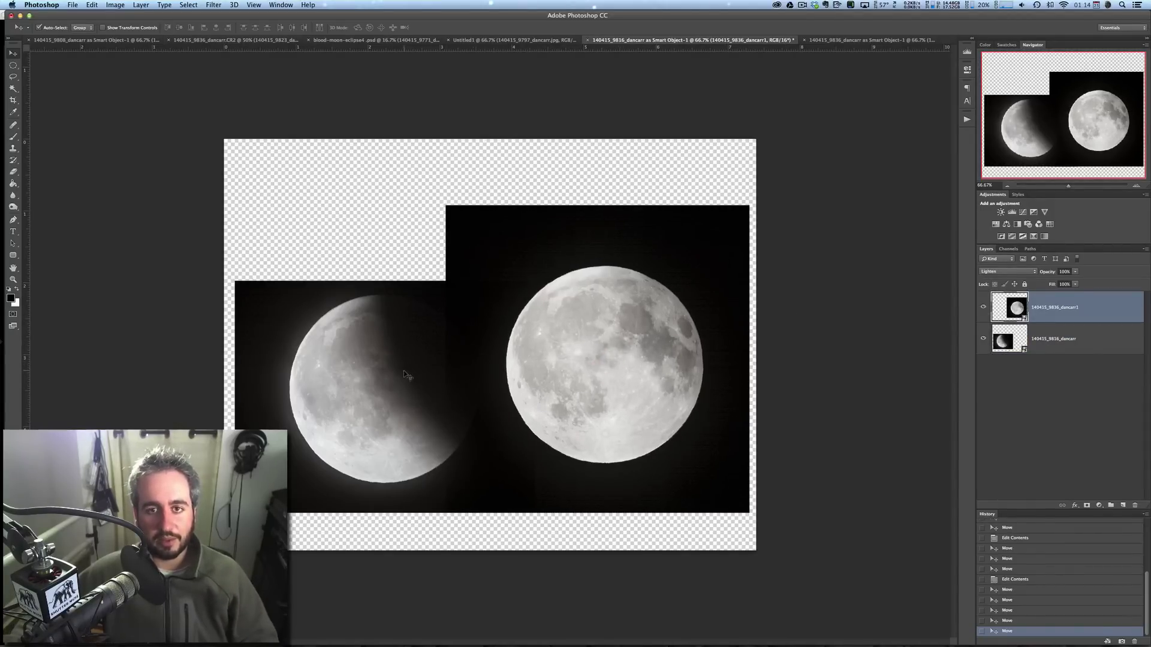
drag(404, 372, 416, 334)
click(359, 40)
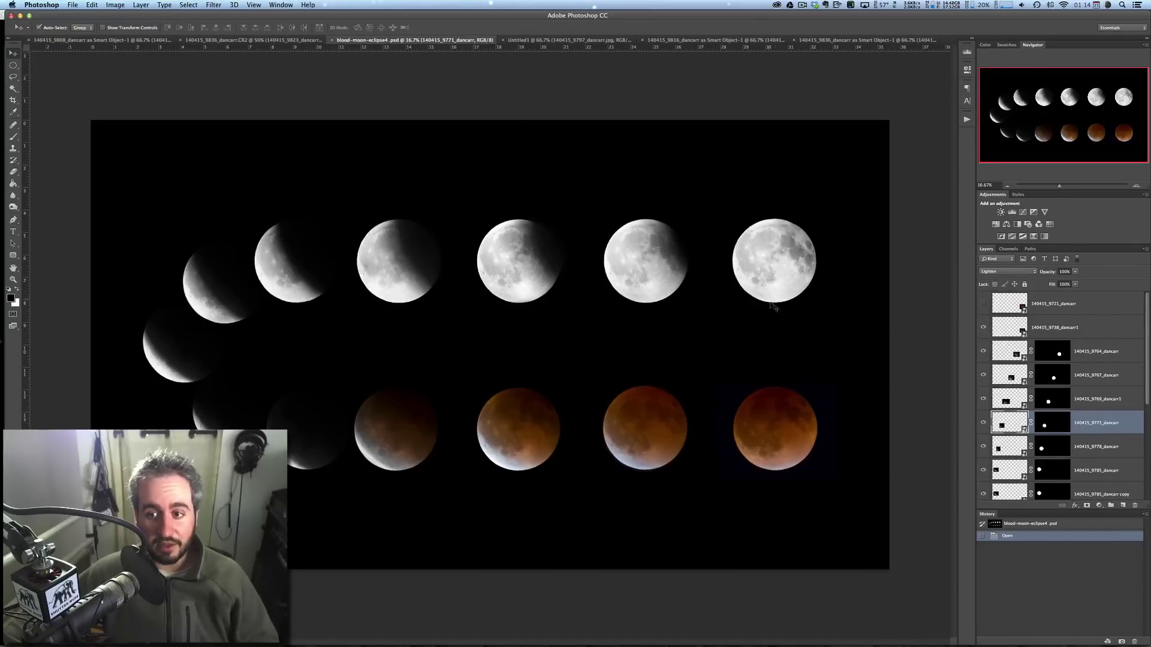
drag(1145, 331, 1142, 367)
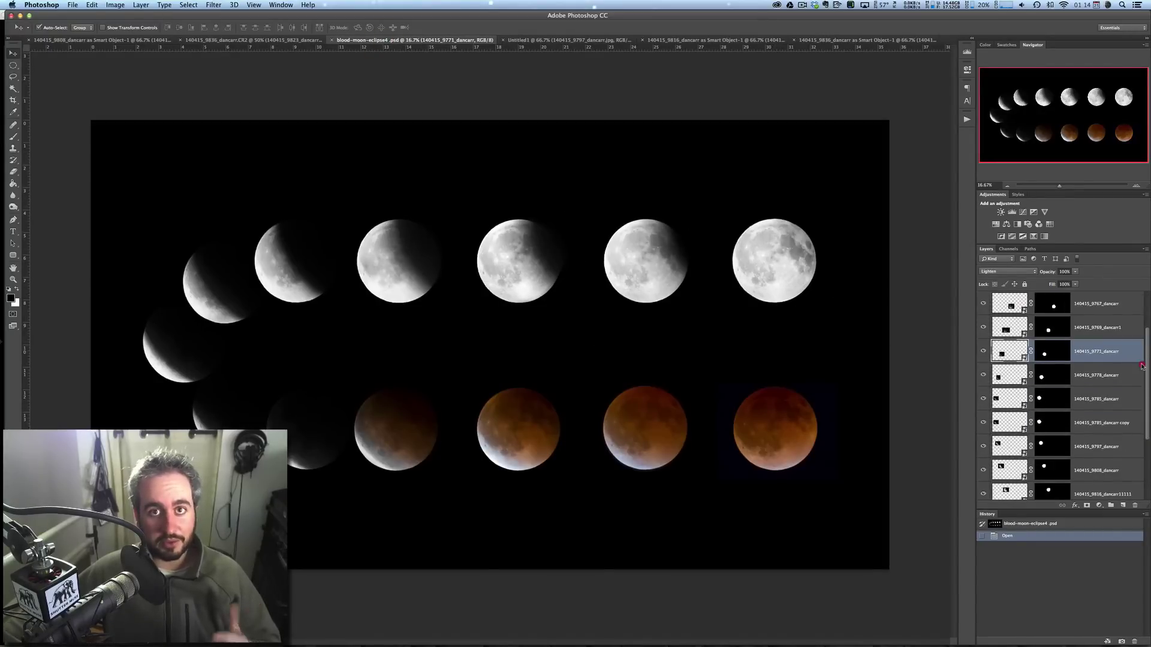